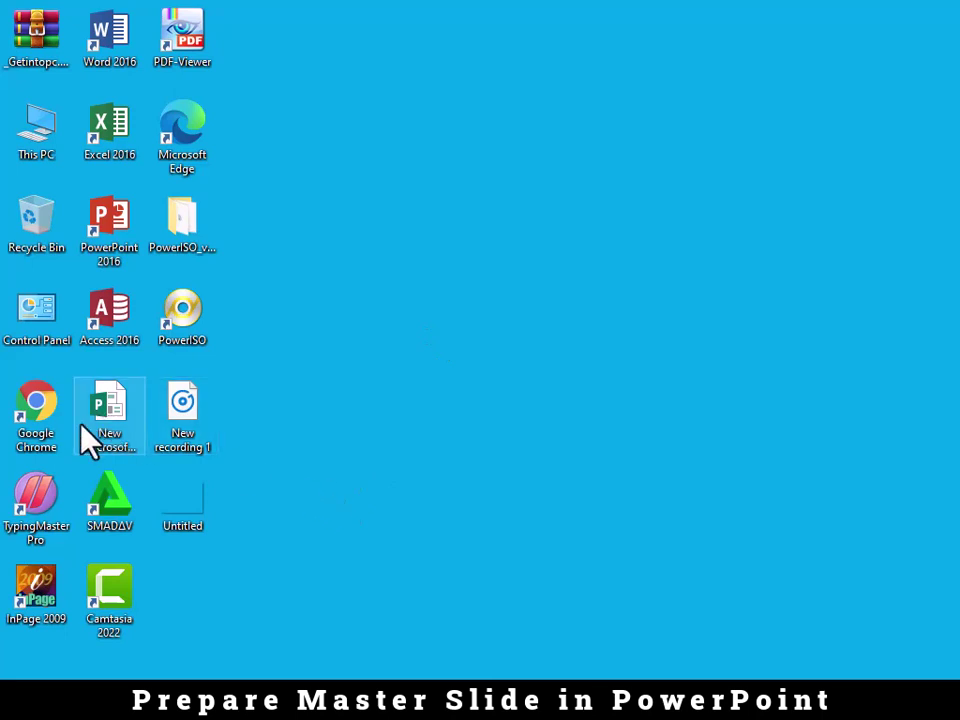
Step: Launch PowerPoint 2016 from the desktop, dismiss activation, create a blank presentation, then close it
double_click(110, 240)
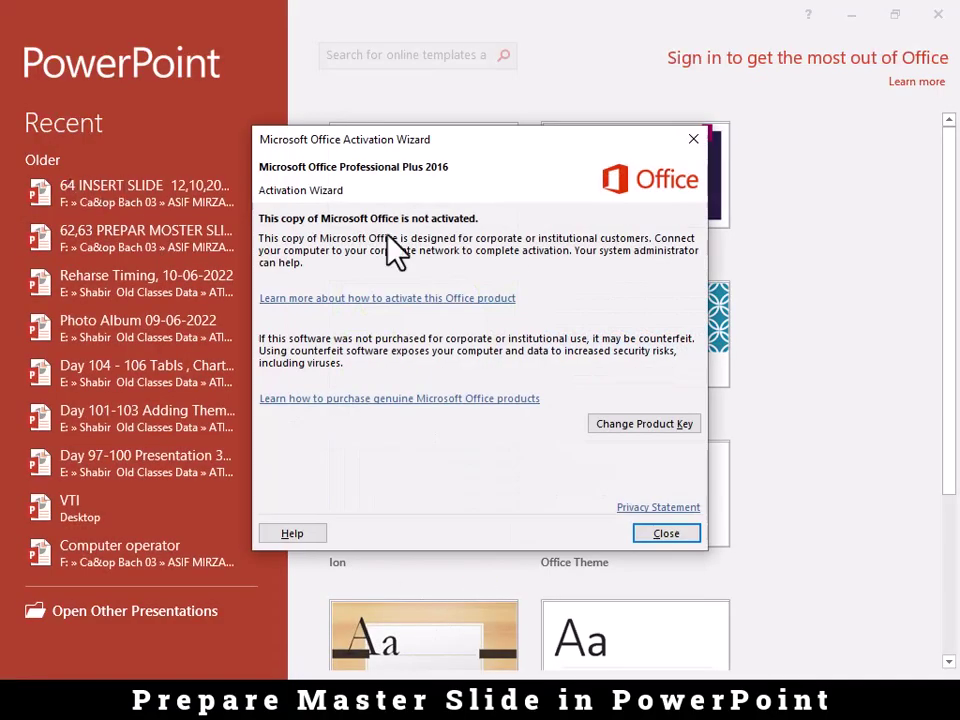
click(676, 536)
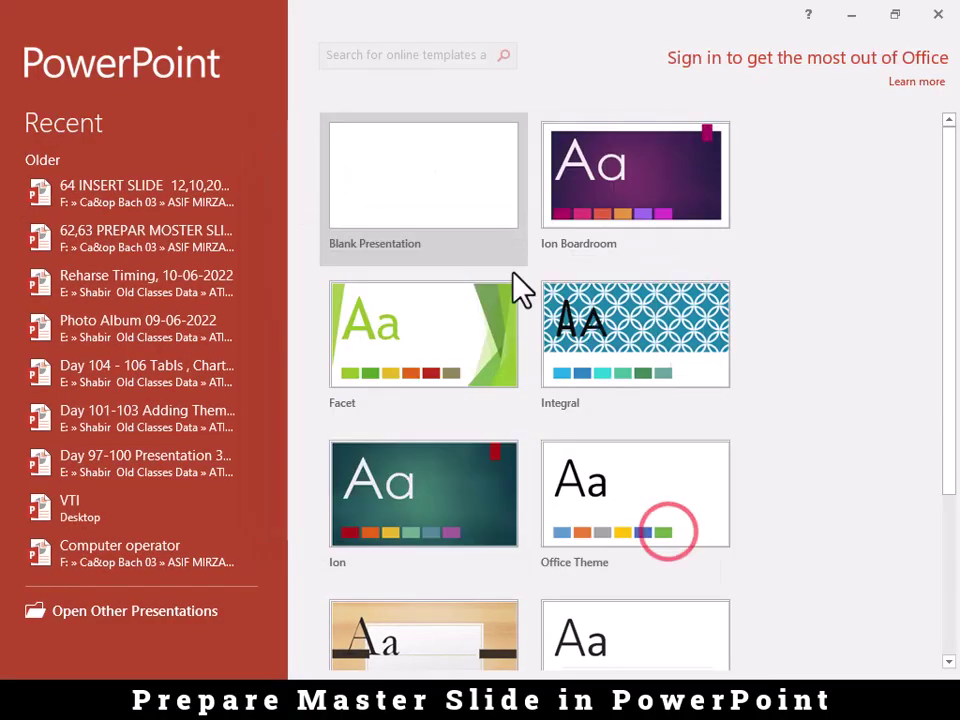
click(397, 203)
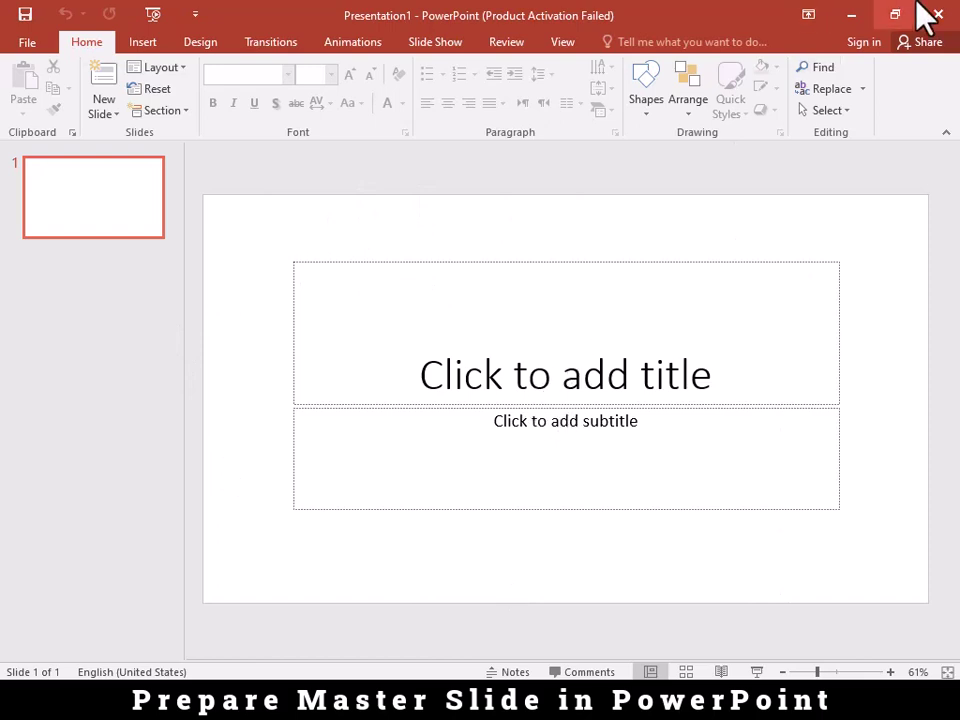
click(937, 15)
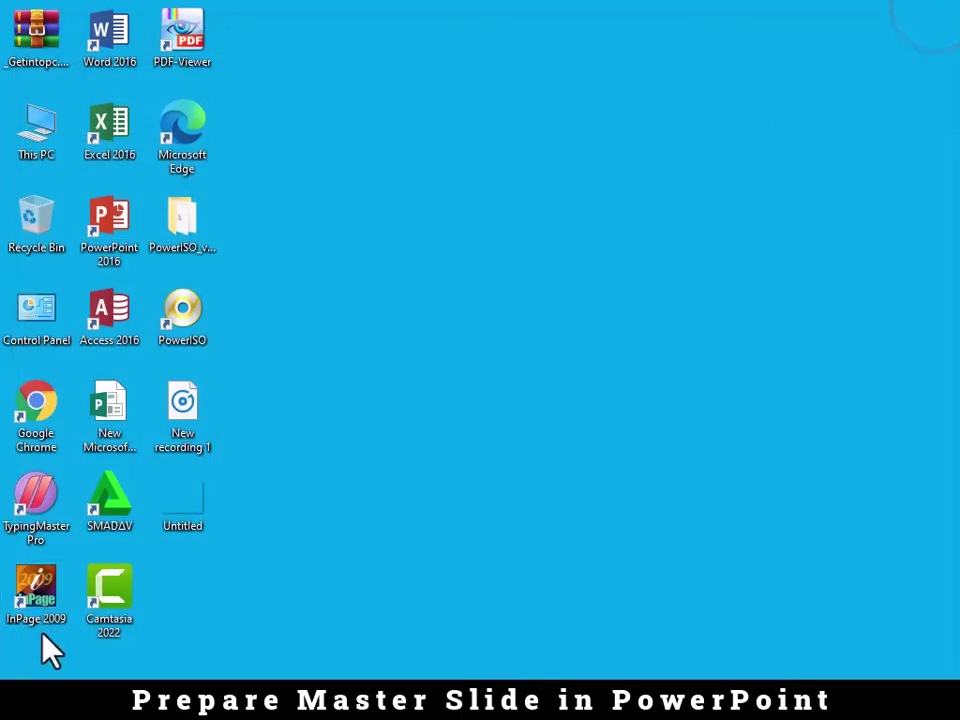
Step: Relaunch PowerPoint 2016 from the Start menu app list, start a blank presentation, then close it
click(20, 700)
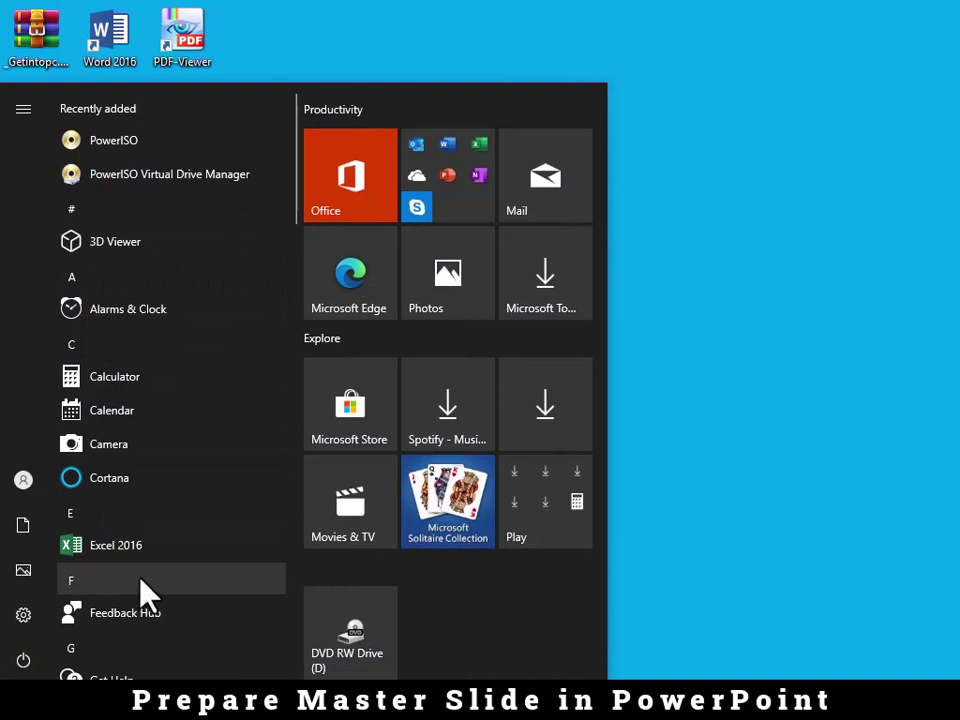
scroll(139, 583, down, 1)
scroll(176, 579, down, 2)
scroll(180, 579, down, 3)
scroll(181, 584, down, 2)
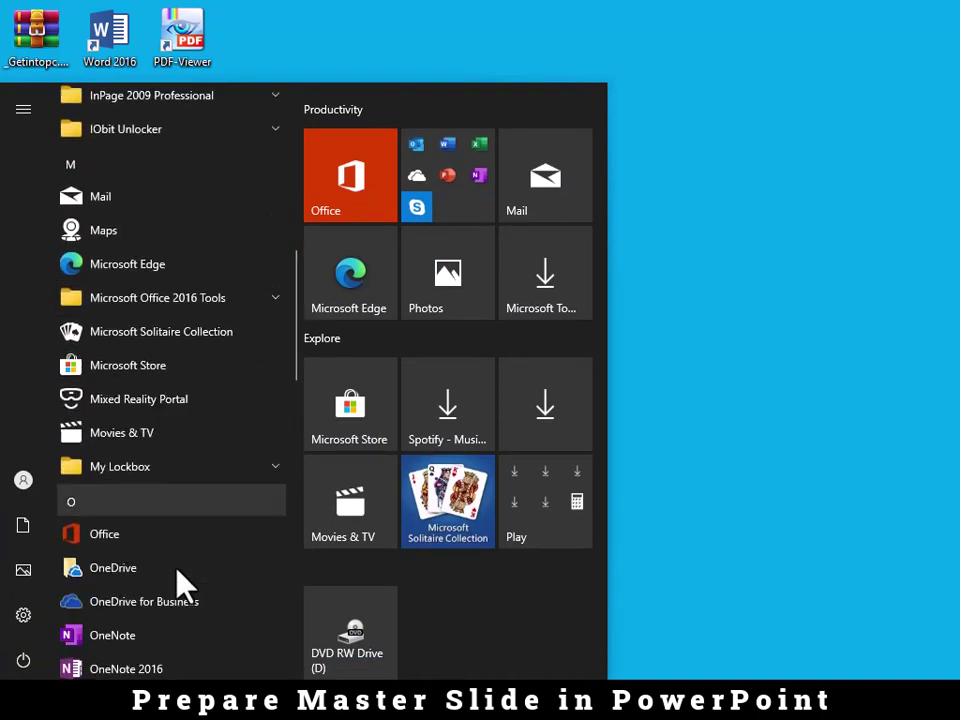
scroll(182, 587, down, 3)
scroll(144, 440, down, 3)
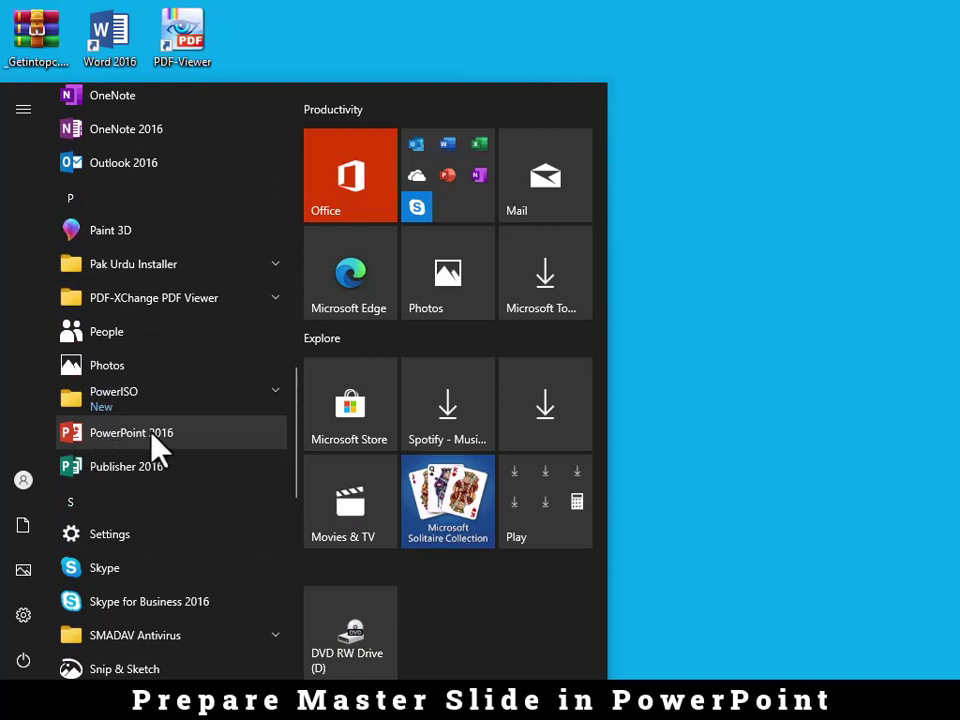
click(152, 436)
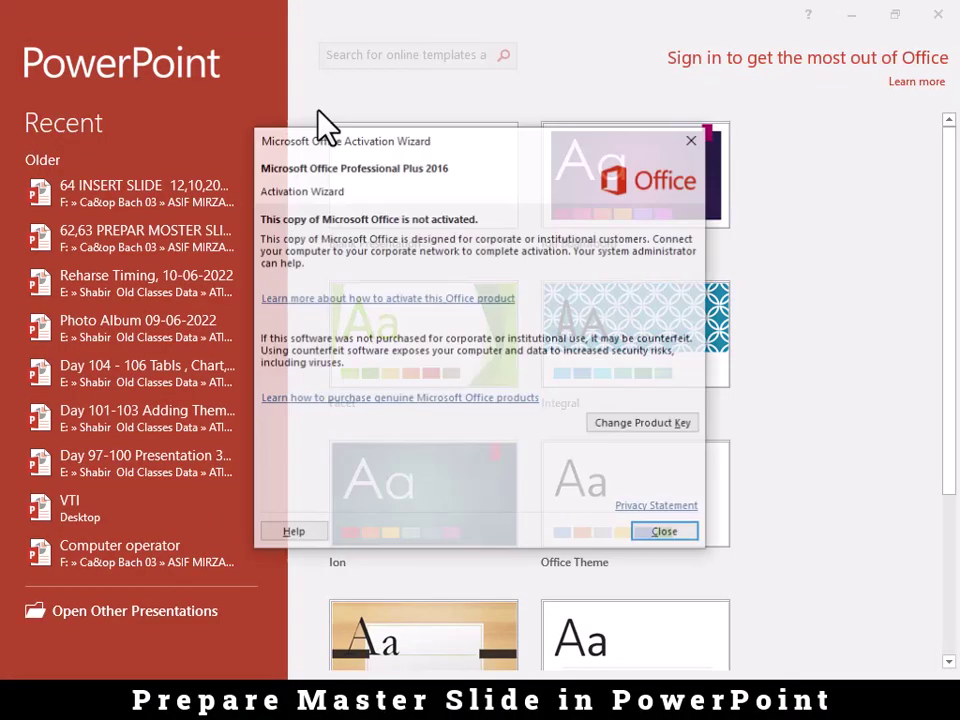
click(660, 536)
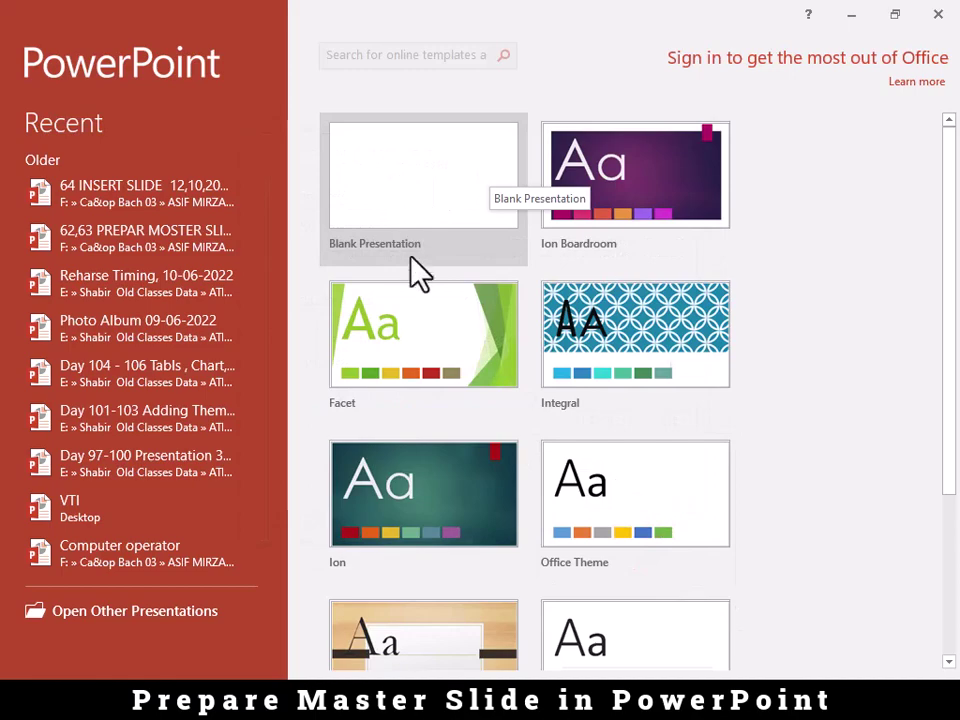
click(438, 192)
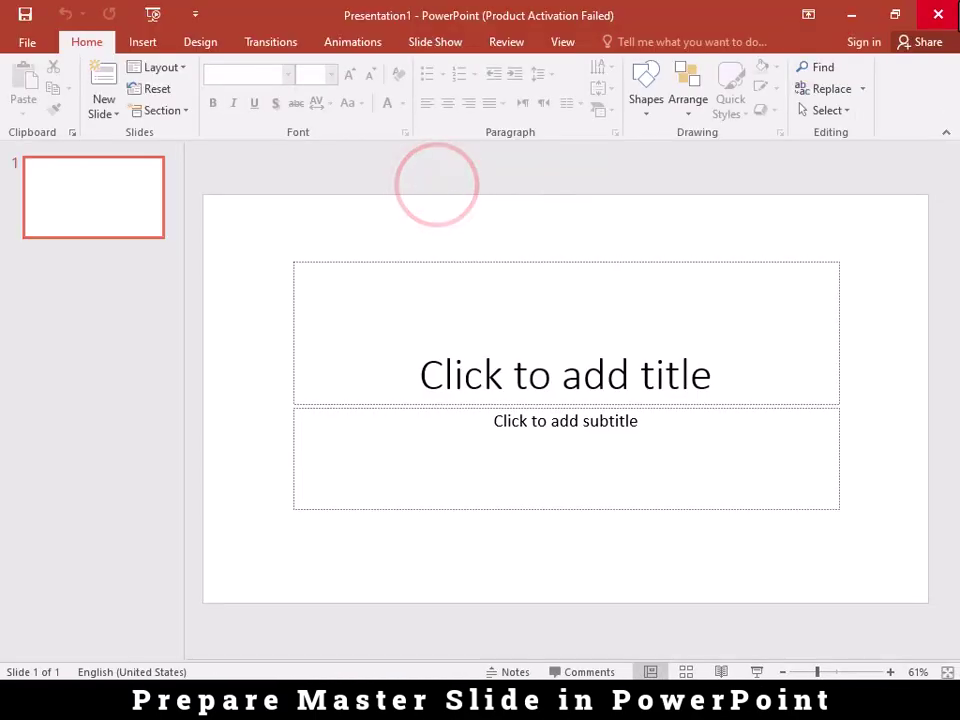
click(941, 12)
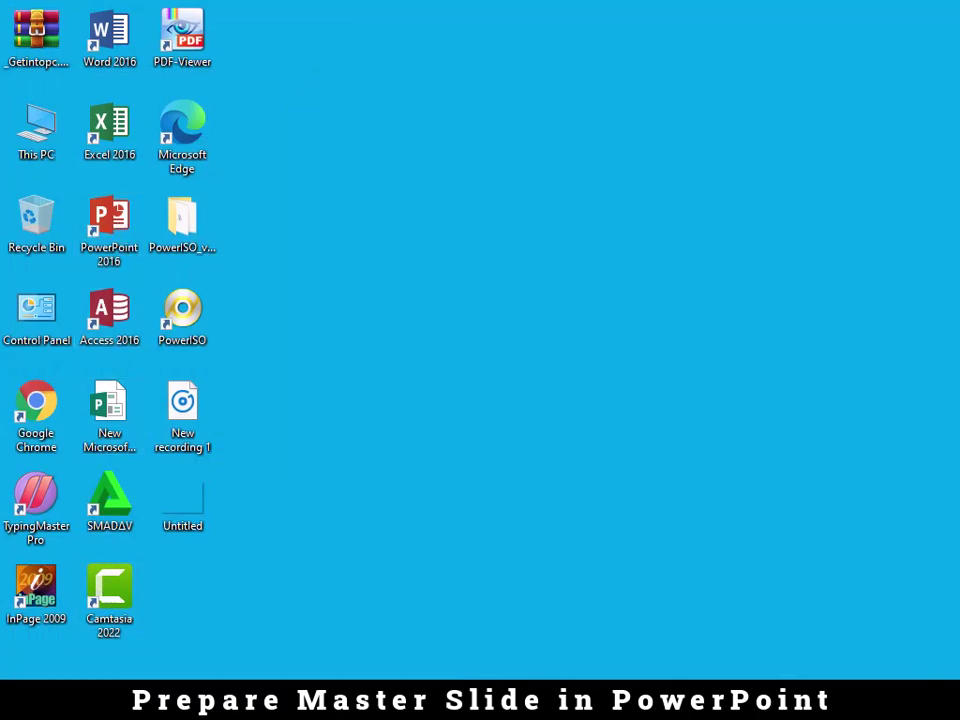
Step: In the Start menu app list, show the context options for PowerPoint 2016
click(12, 672)
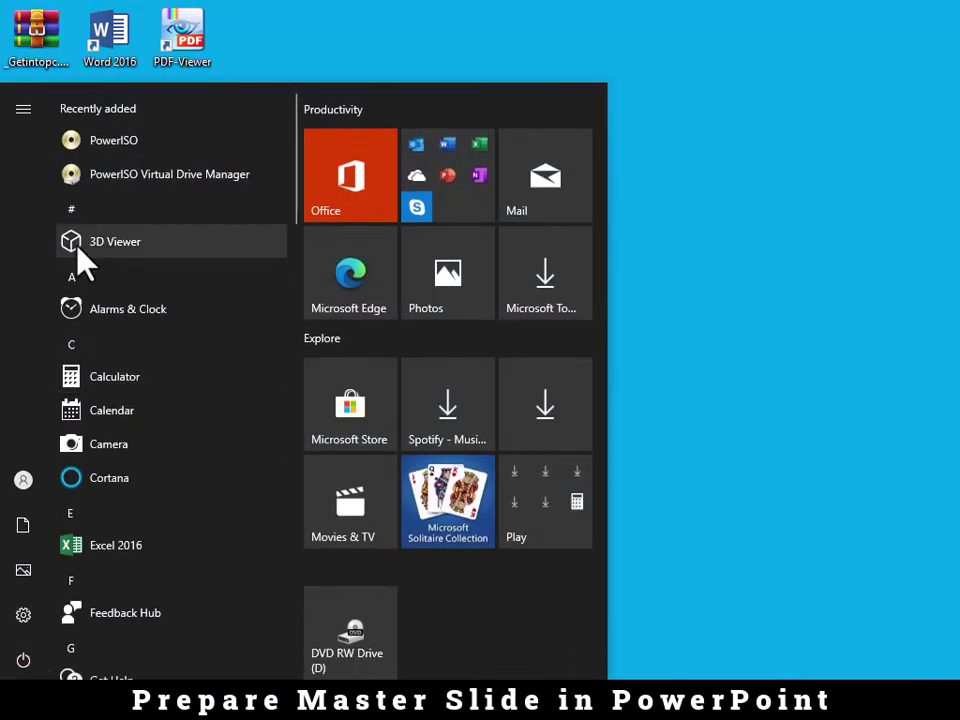
scroll(133, 439, down, 1)
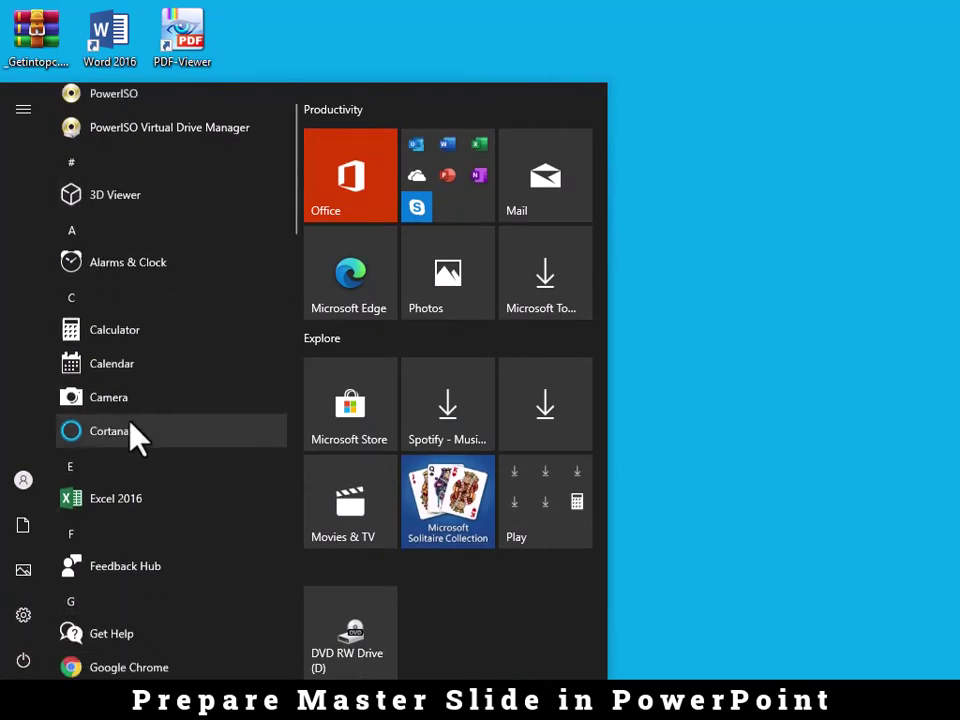
scroll(172, 492, down, 5)
scroll(168, 484, down, 5)
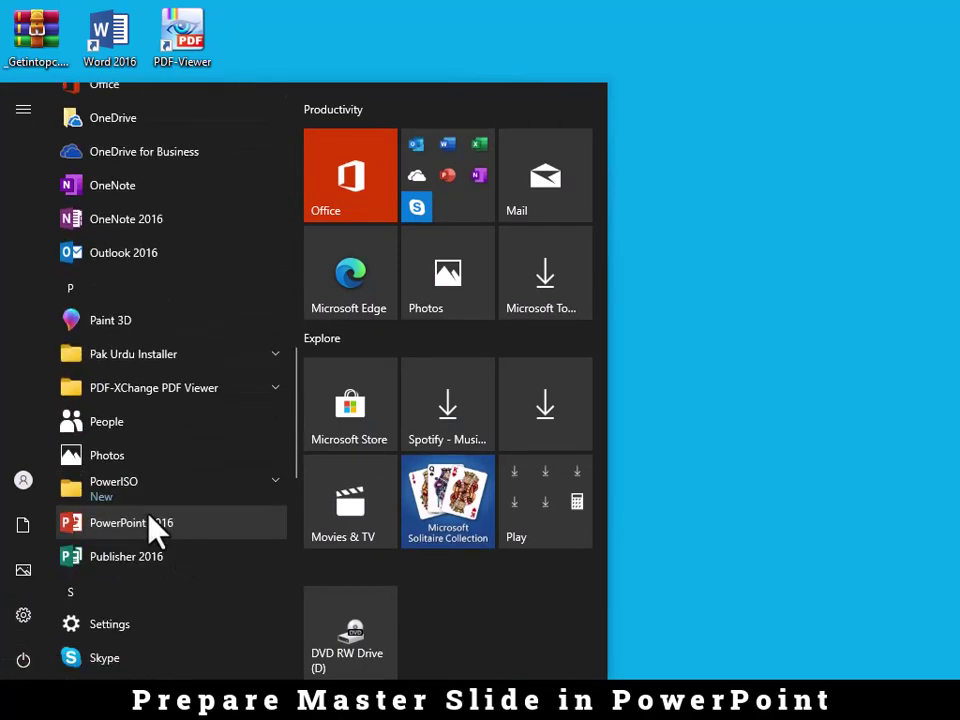
right_click(155, 527)
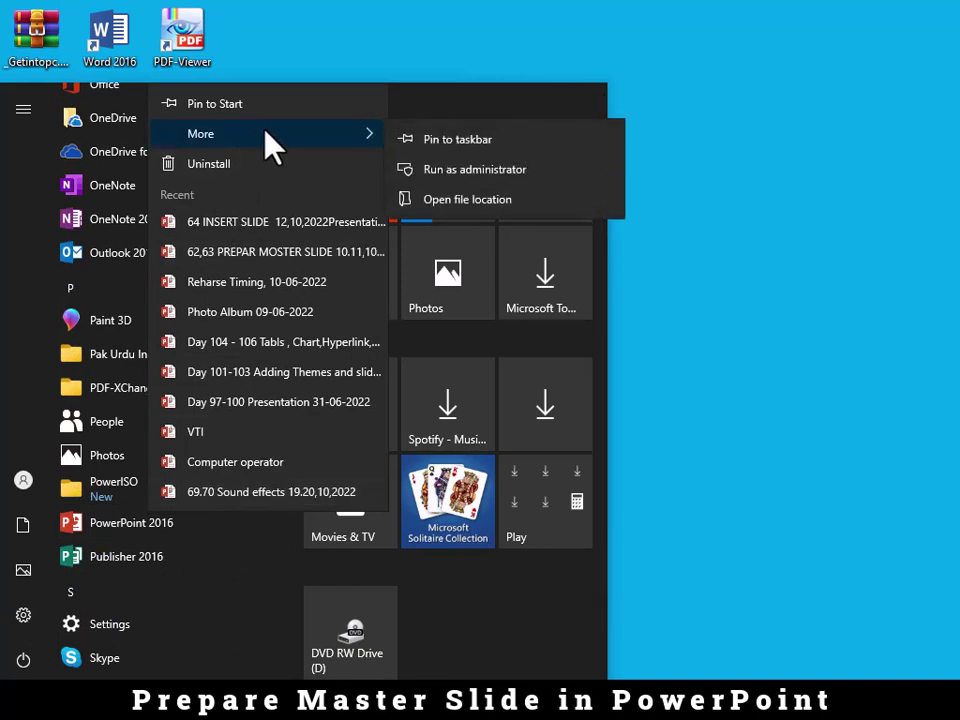
mouse_move(268, 133)
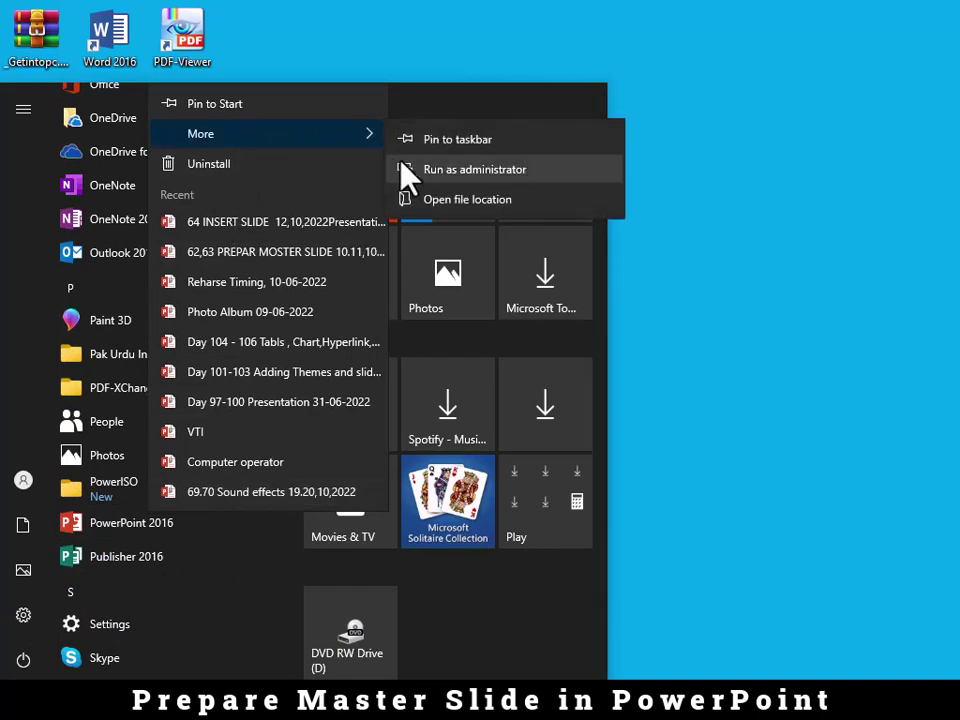
Step: Open PowerPoint 2016's file location, inspect the shortcut's options without choosing any, then close the Programs folder
click(429, 206)
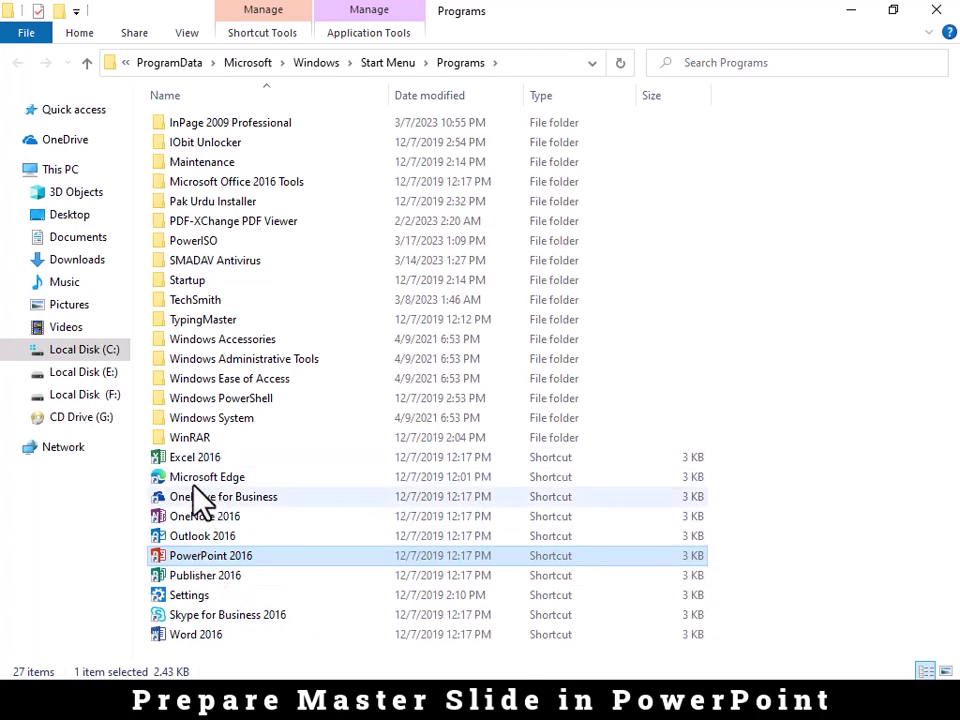
right_click(213, 560)
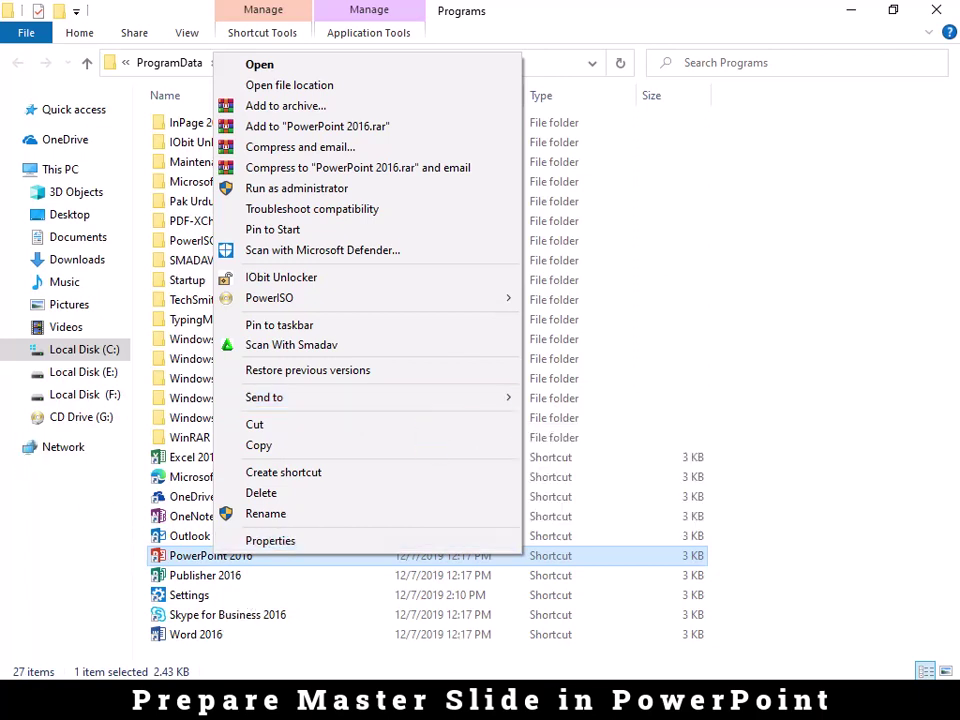
click(616, 663)
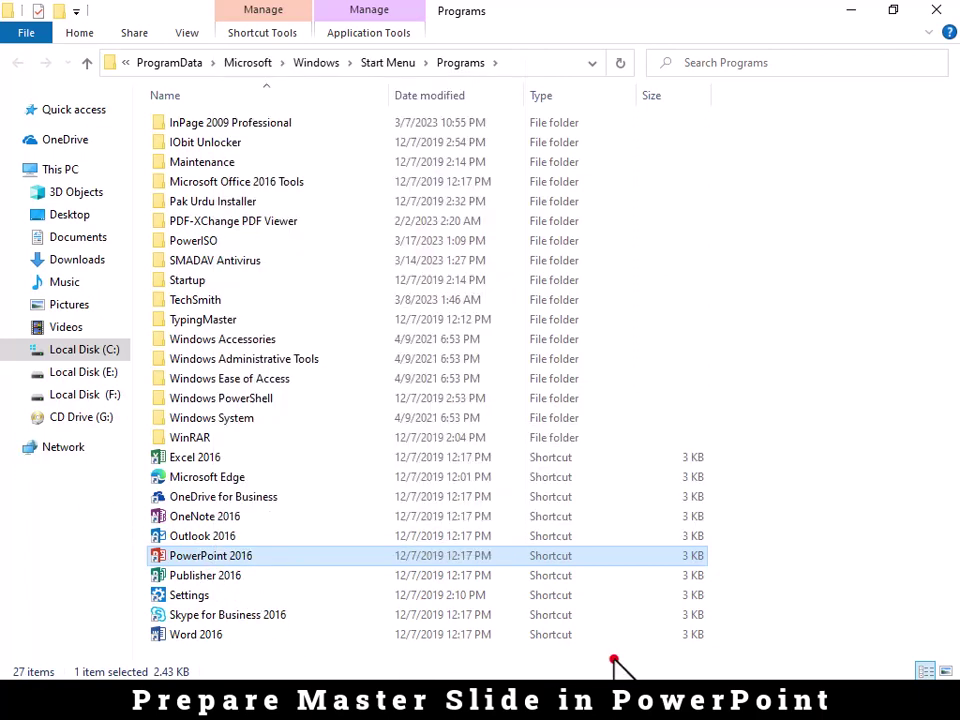
click(615, 661)
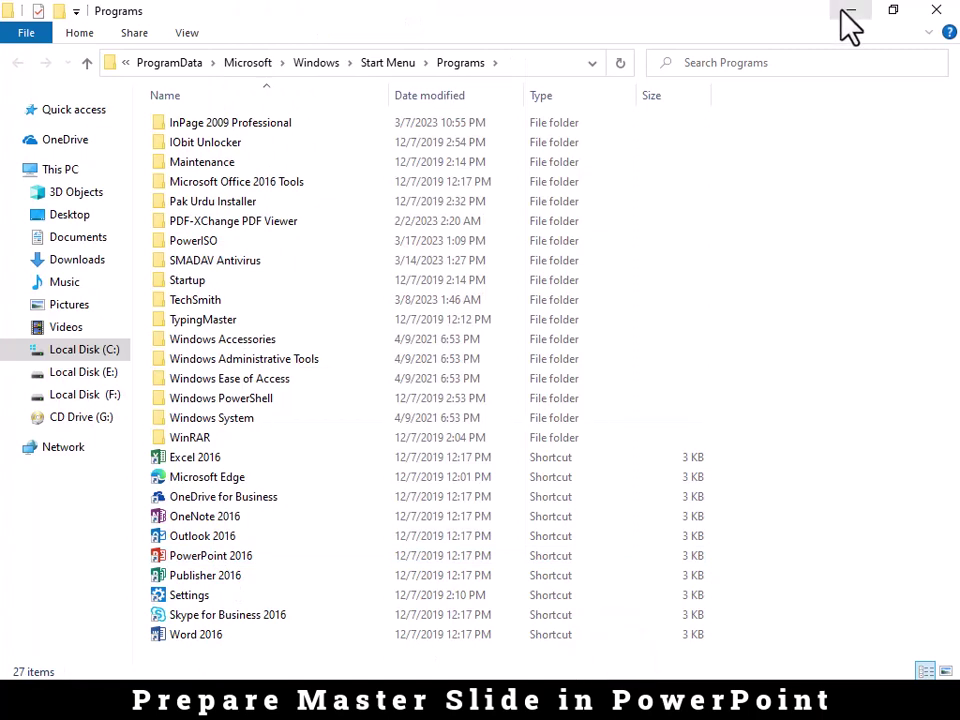
click(916, 14)
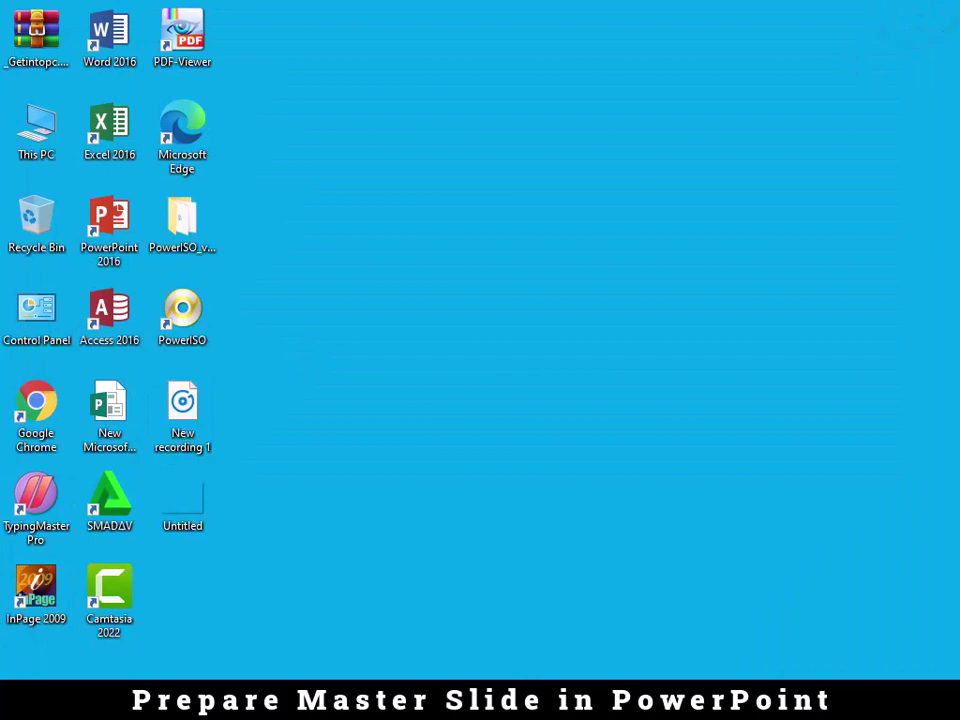
key(super+r)
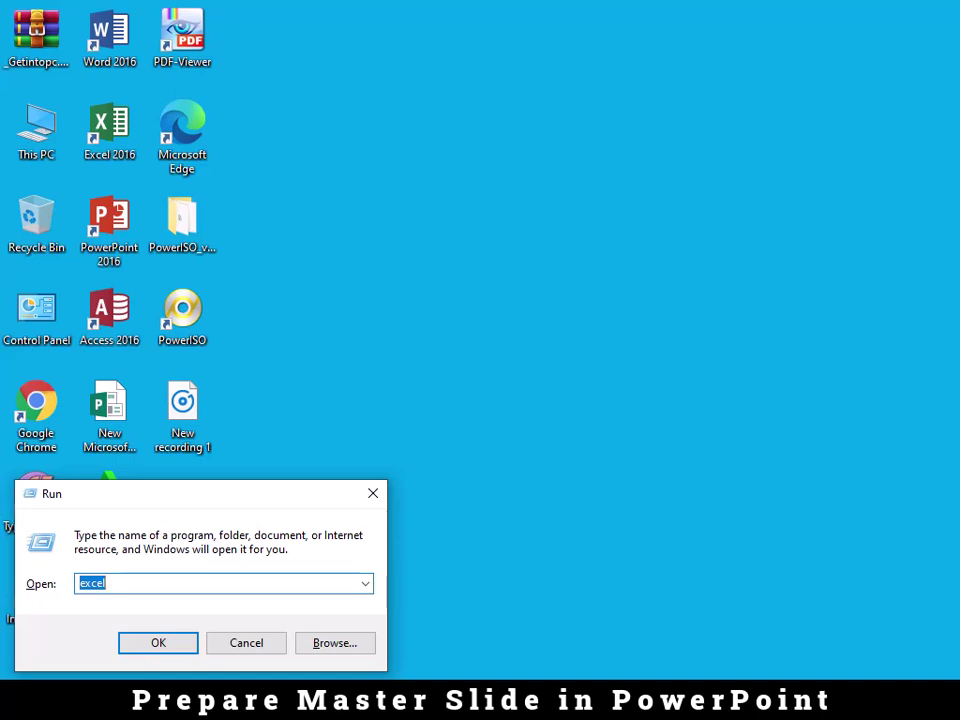
text(pow)
text(erpn)
text(t)
click(152, 640)
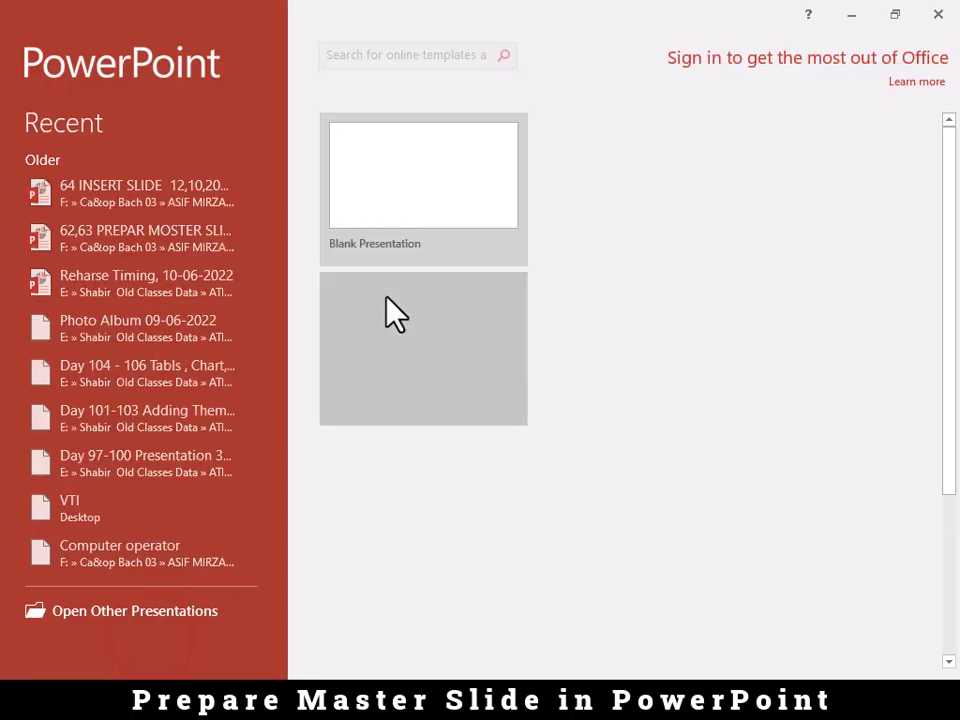
click(423, 190)
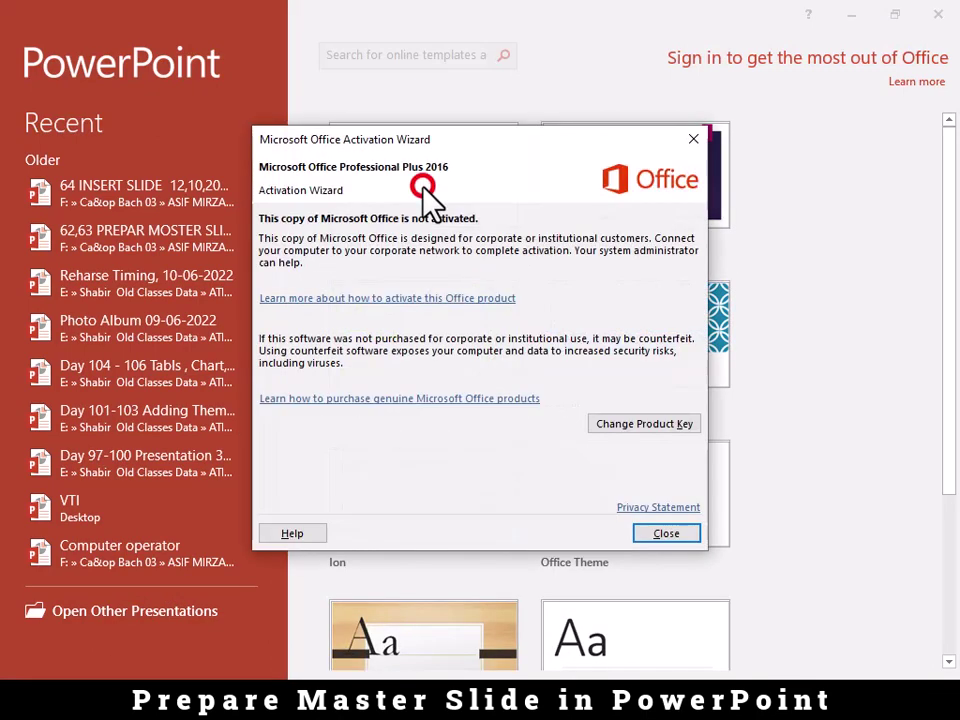
click(664, 535)
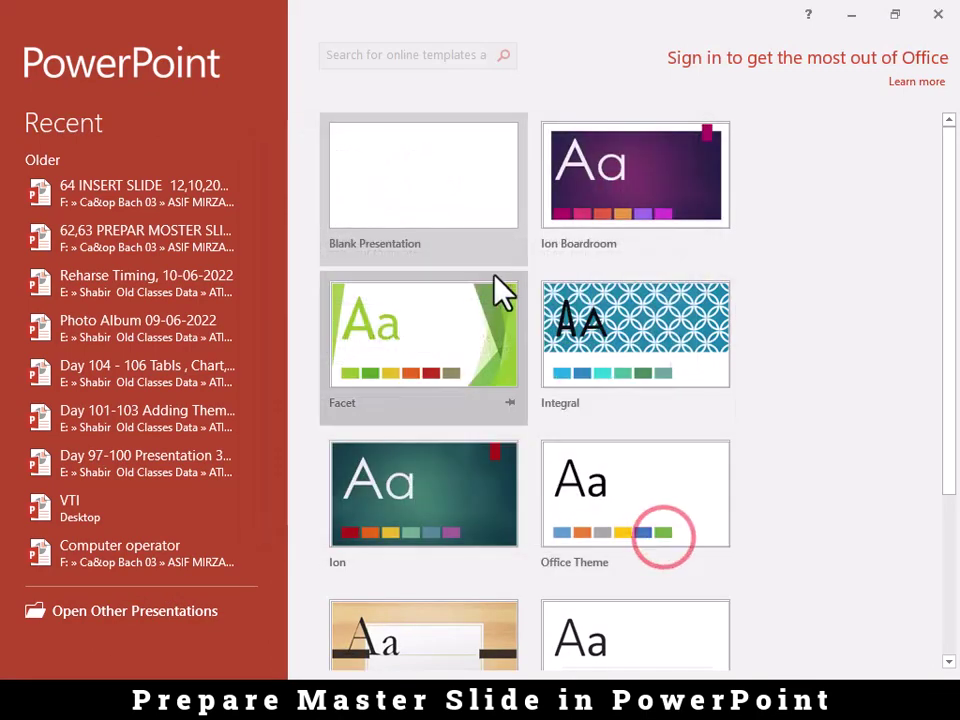
click(469, 200)
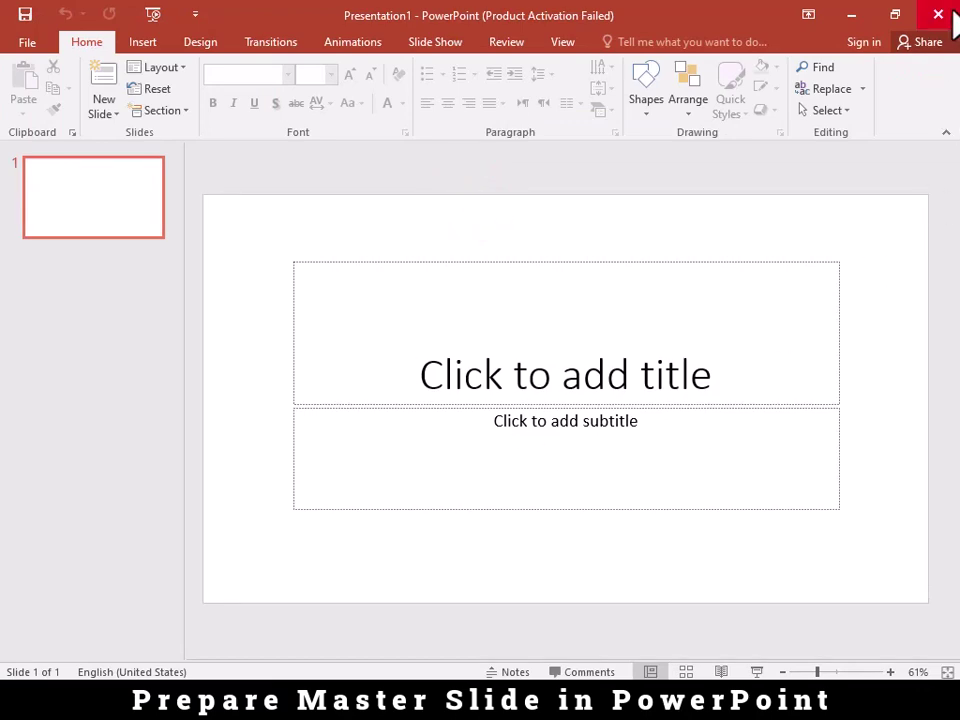
click(942, 14)
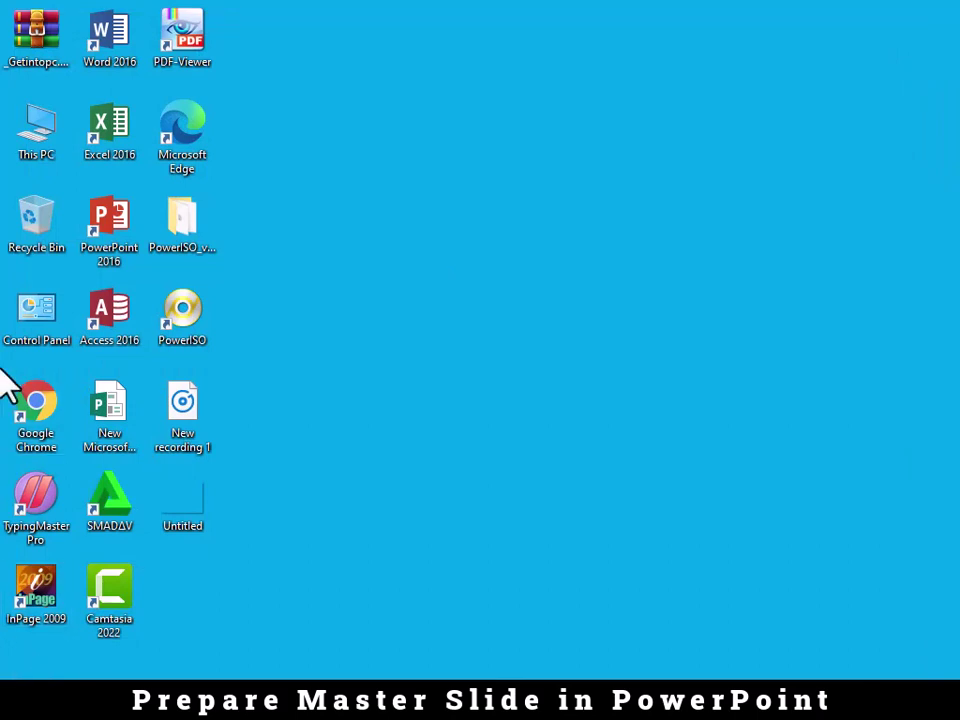
Step: Run powerpnt from the Win+R prompt, dismiss activation, and create a blank presentation
key(super+r)
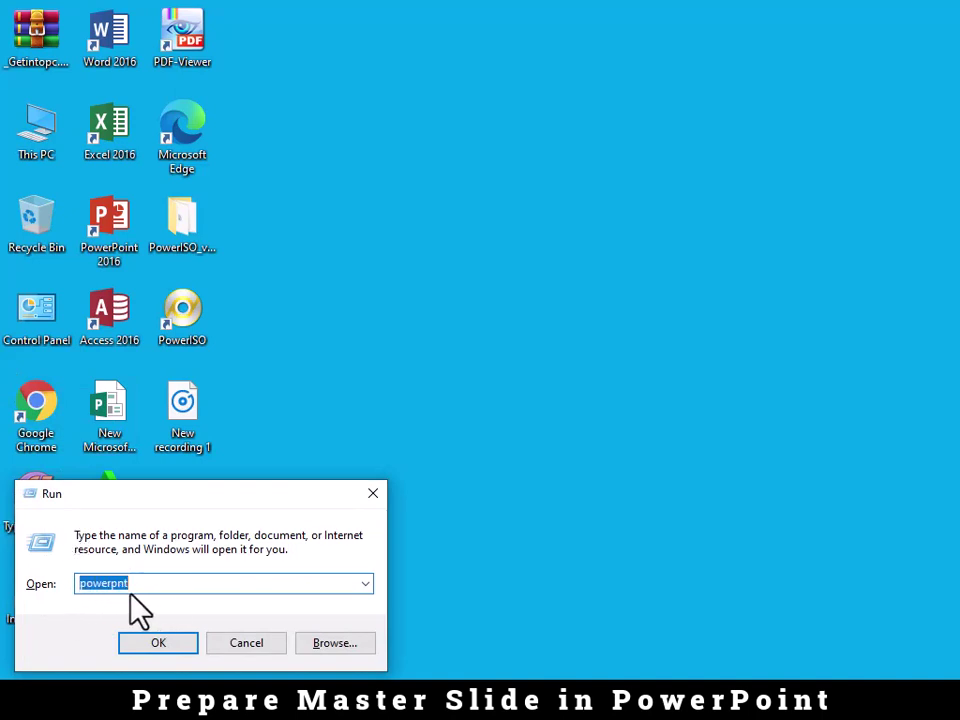
click(160, 651)
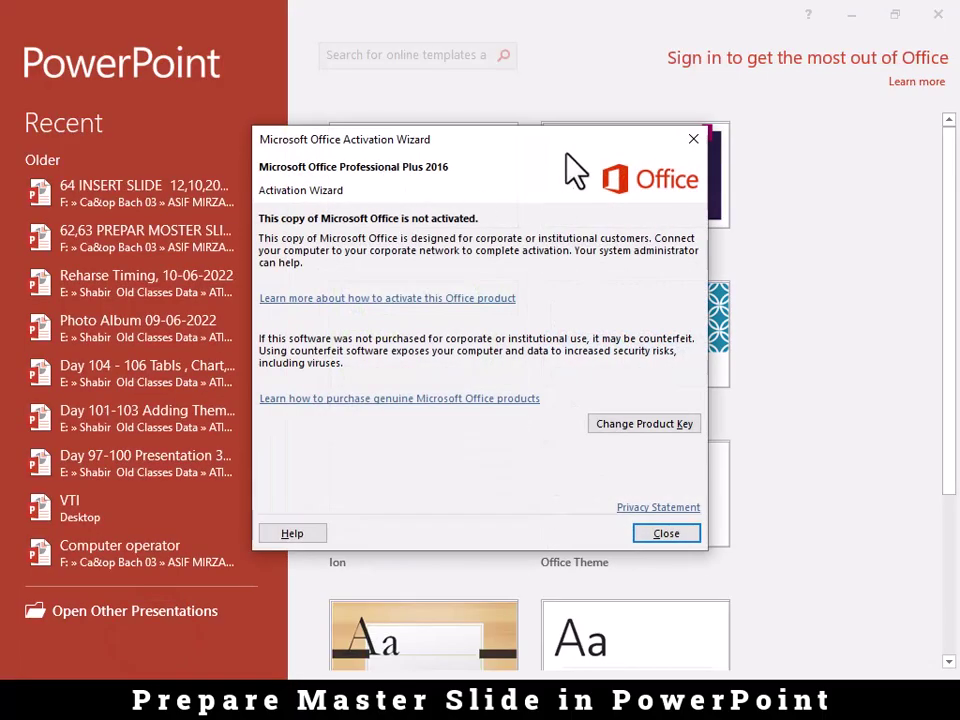
click(692, 138)
click(418, 187)
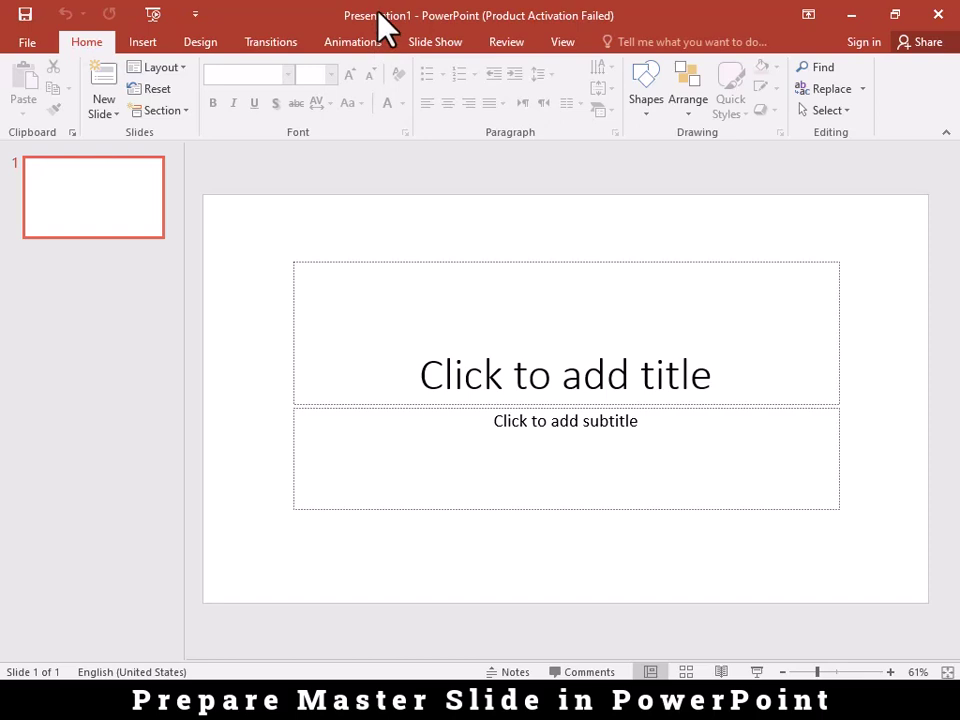
Step: Glance at the Quick Access Toolbar command list, then switch the ribbon to the View tab
click(193, 14)
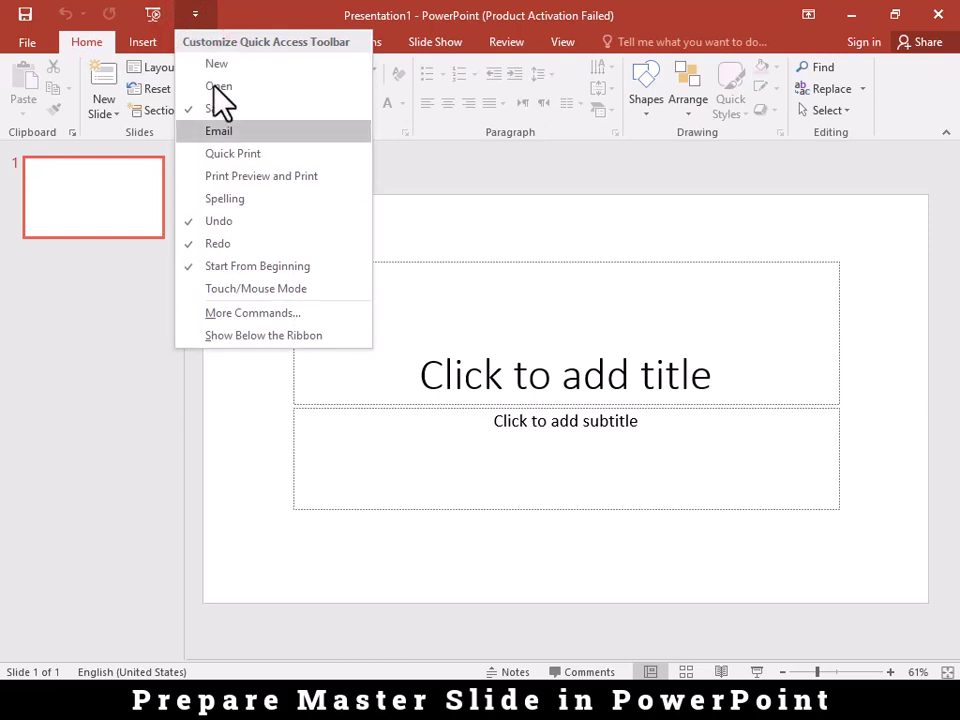
click(366, 360)
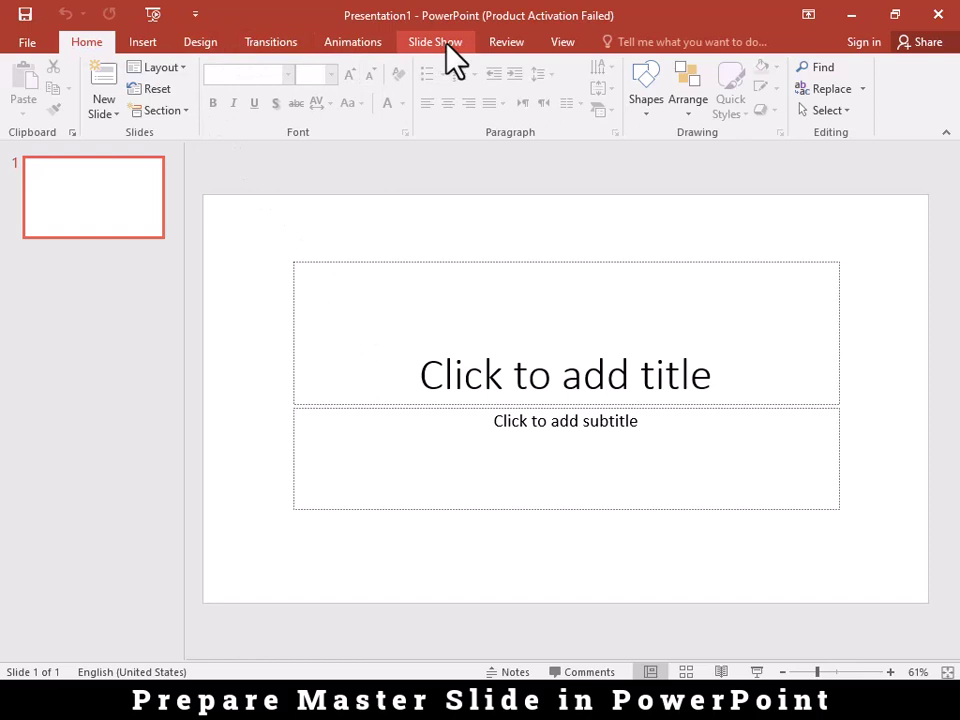
click(563, 42)
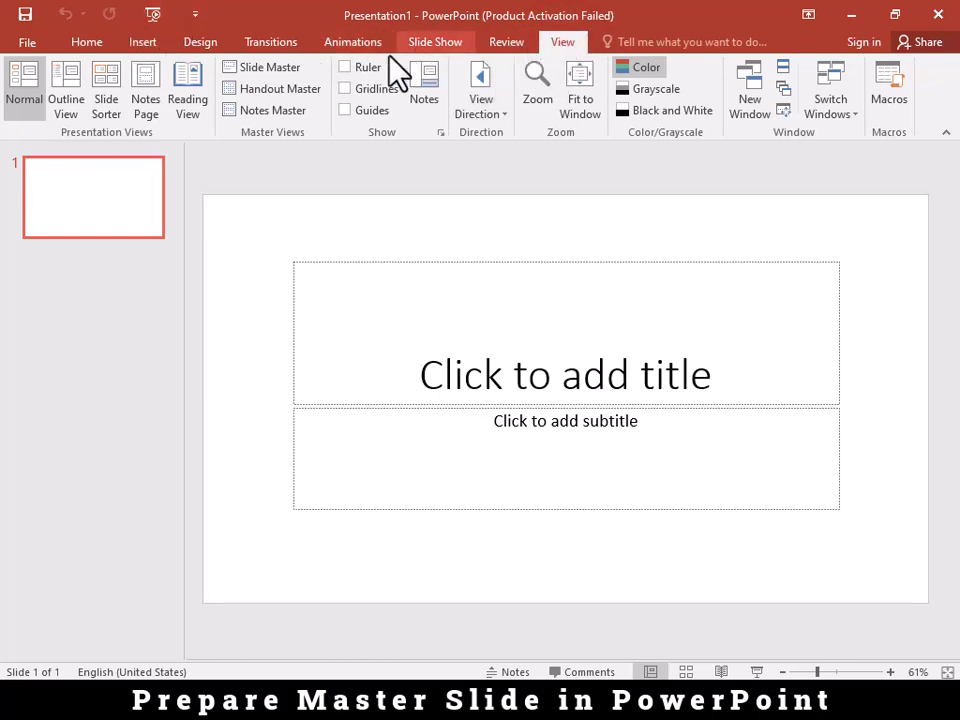
Step: Enter Slide Master view and select the Title Slide layout and its slide-number placeholder
click(258, 70)
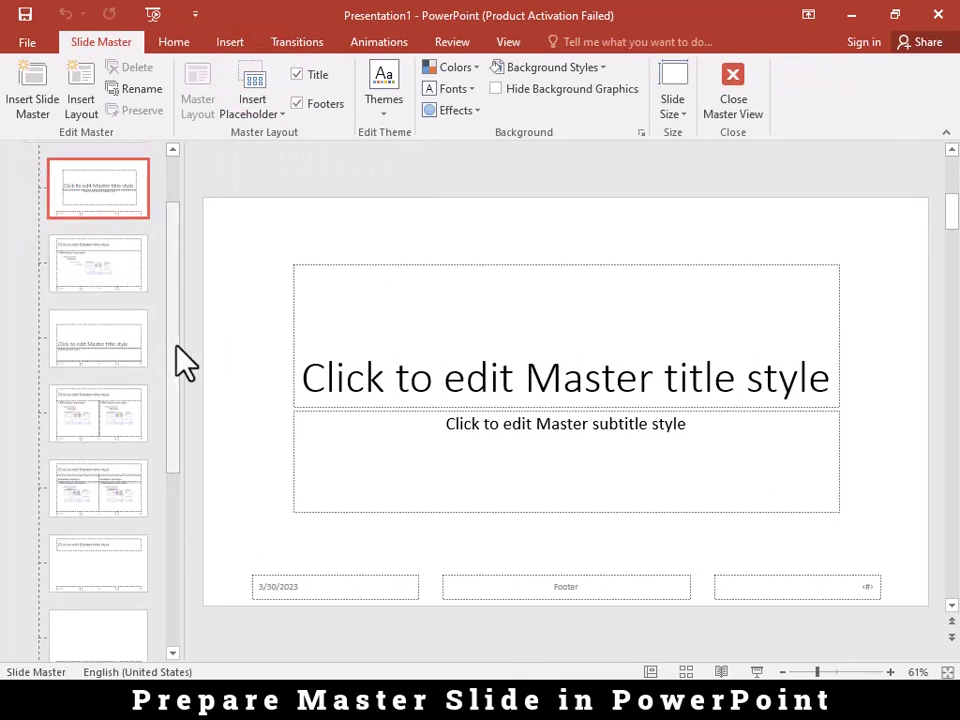
mouse_move(175, 346)
mouse_down()
mouse_move(167, 578)
mouse_move(184, 265)
mouse_up()
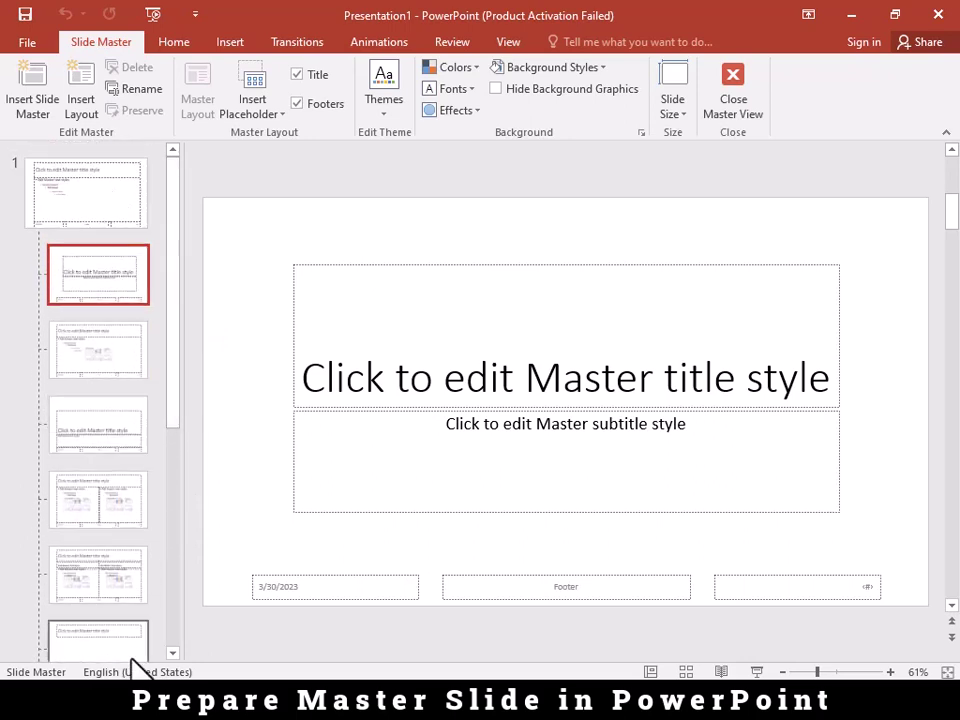
click(104, 199)
click(92, 285)
click(303, 587)
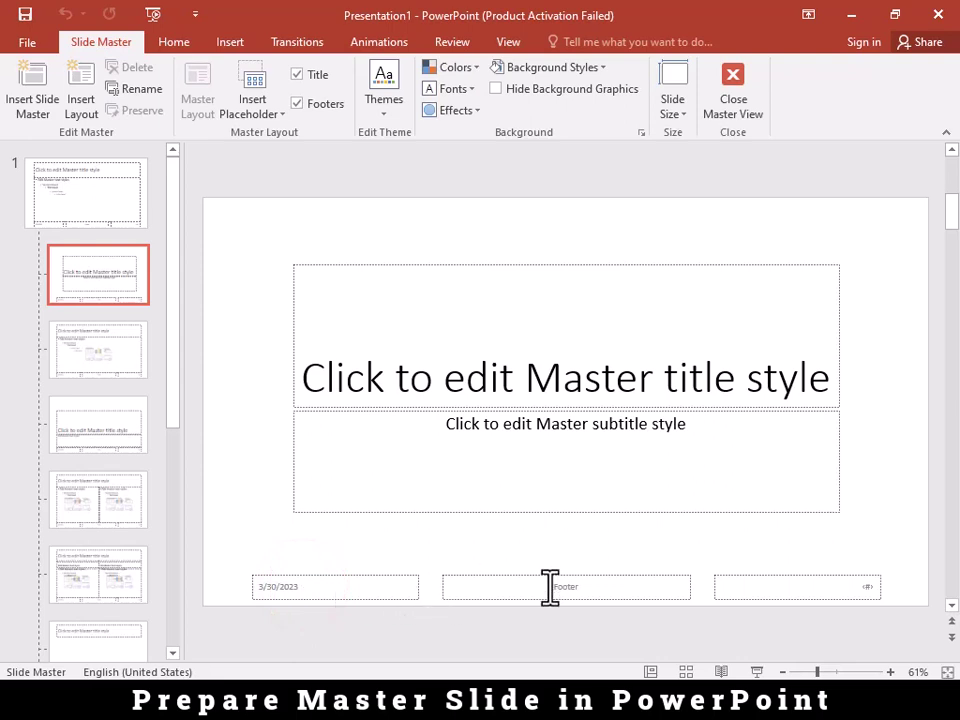
click(791, 584)
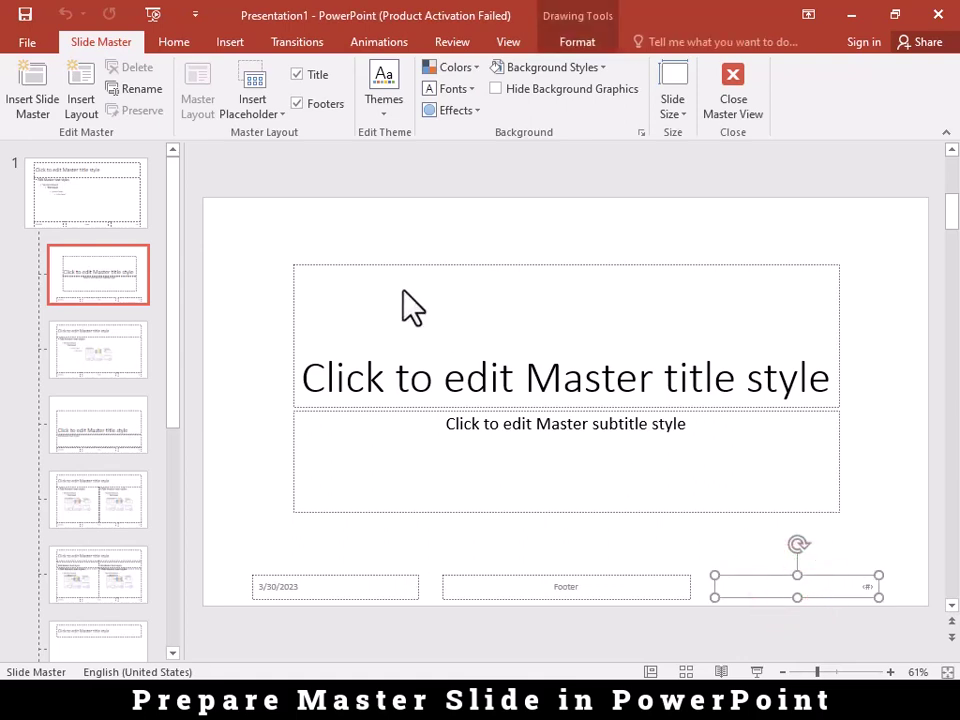
Step: Keep the Title Slide layout's title but hide its footers, then select the slide master
click(297, 75)
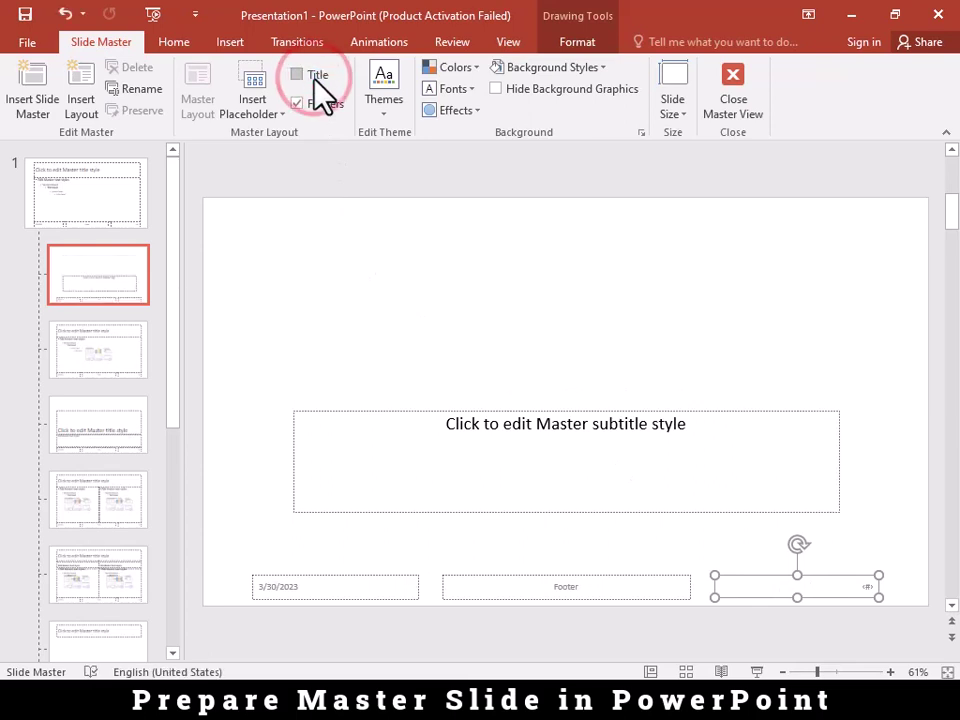
click(297, 75)
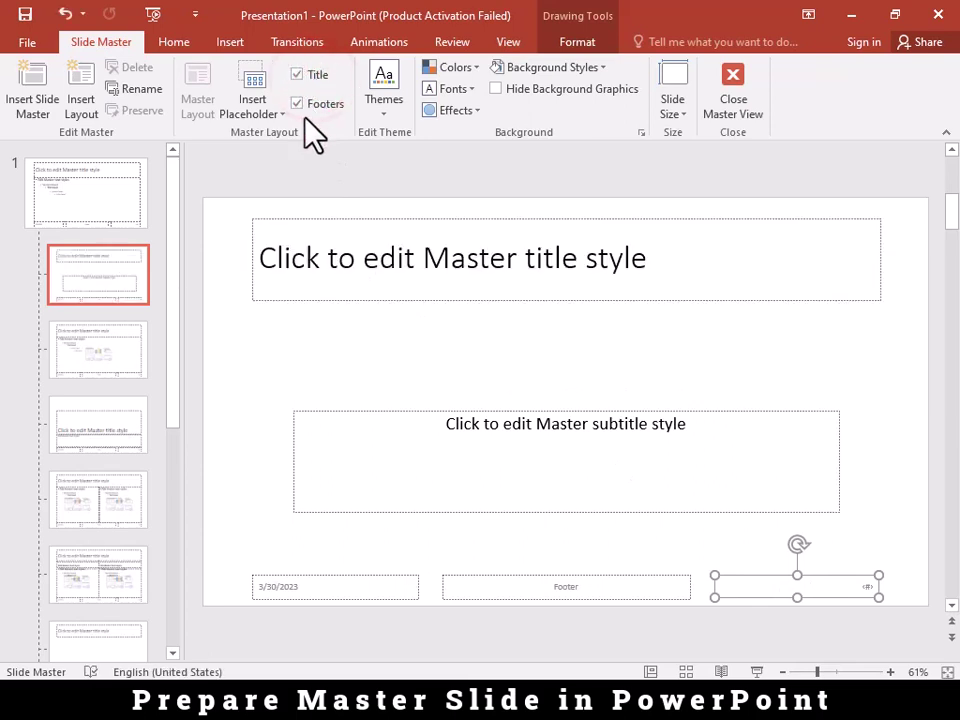
click(297, 103)
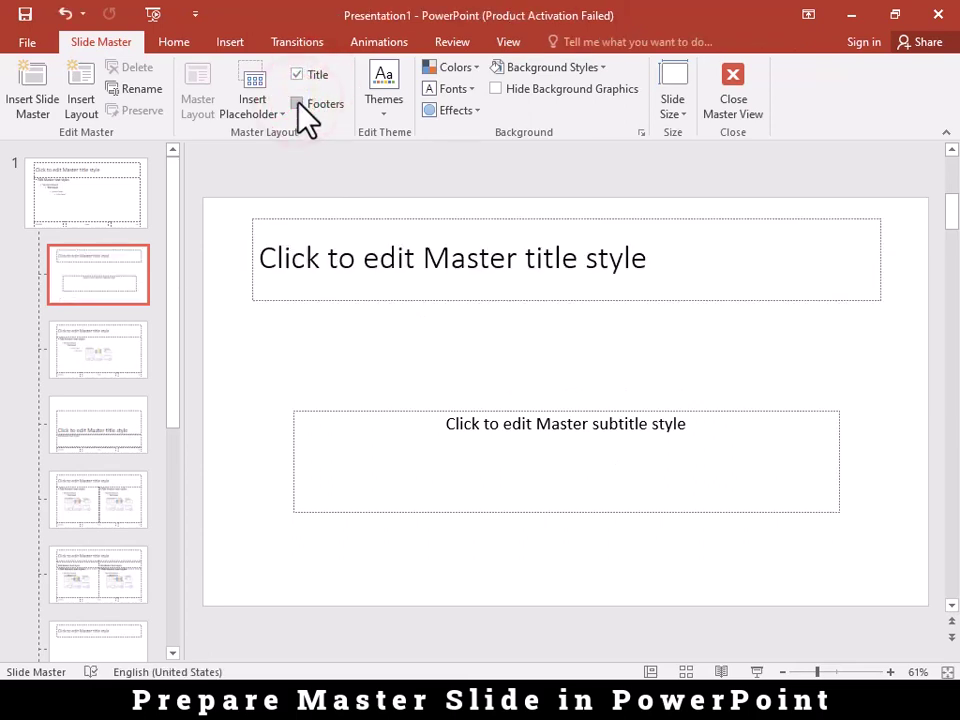
click(297, 103)
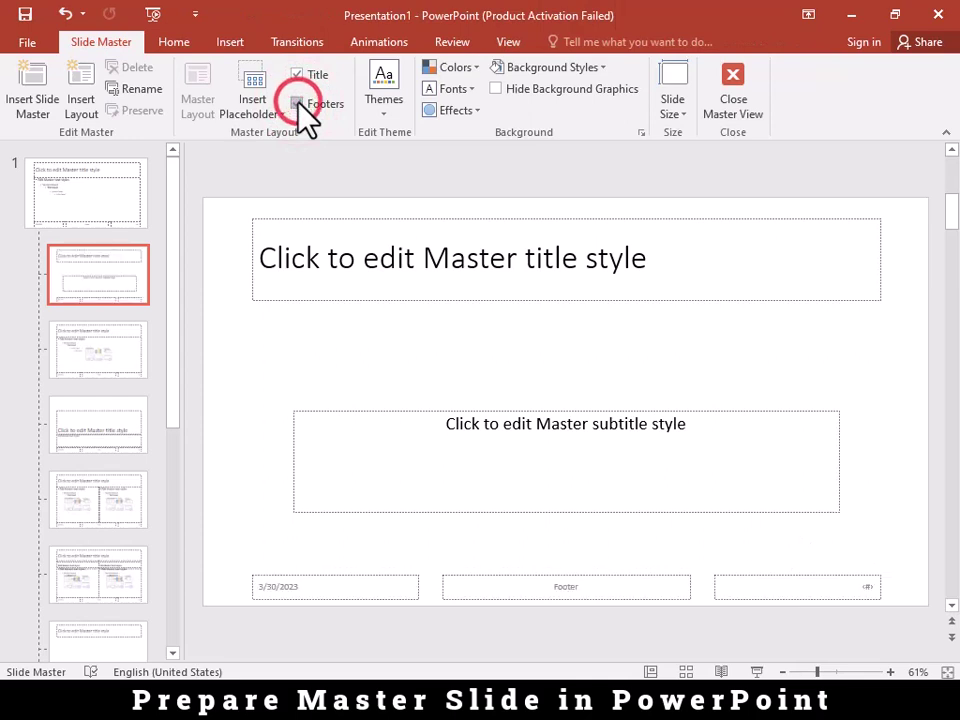
click(297, 103)
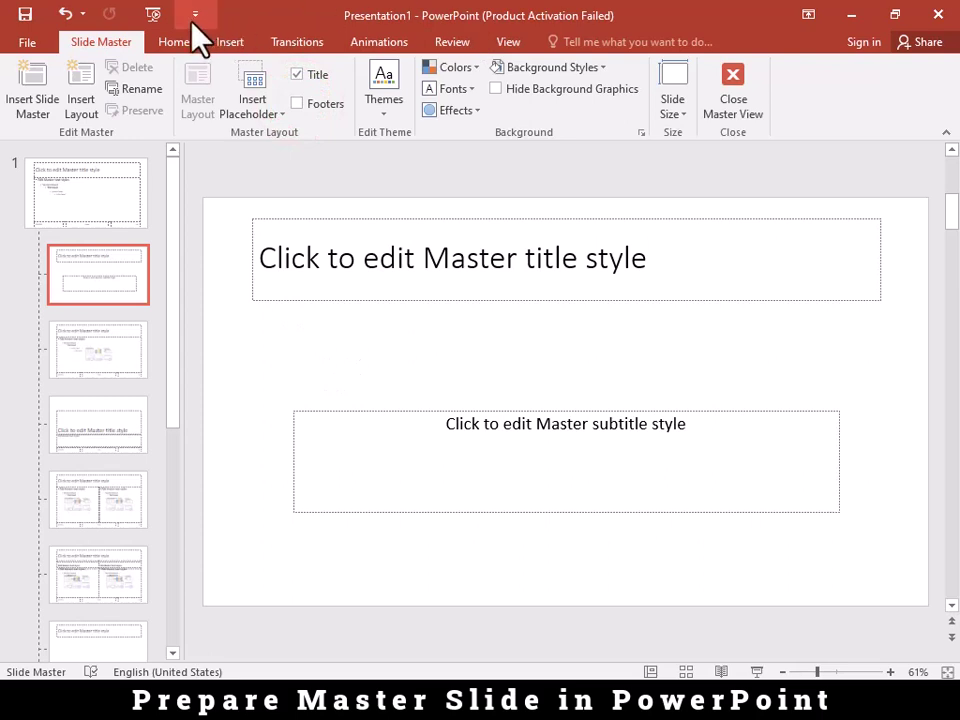
click(65, 203)
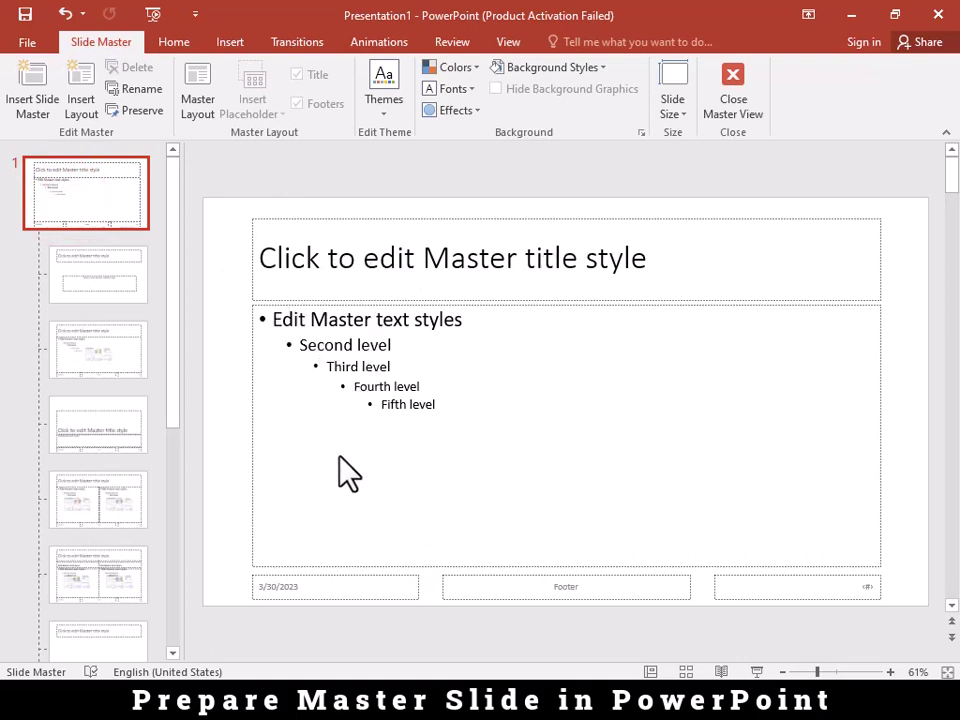
Step: Browse the Title and Content, Two Content, Comparison, Title Only, Blank and Picture with Caption layouts
click(105, 355)
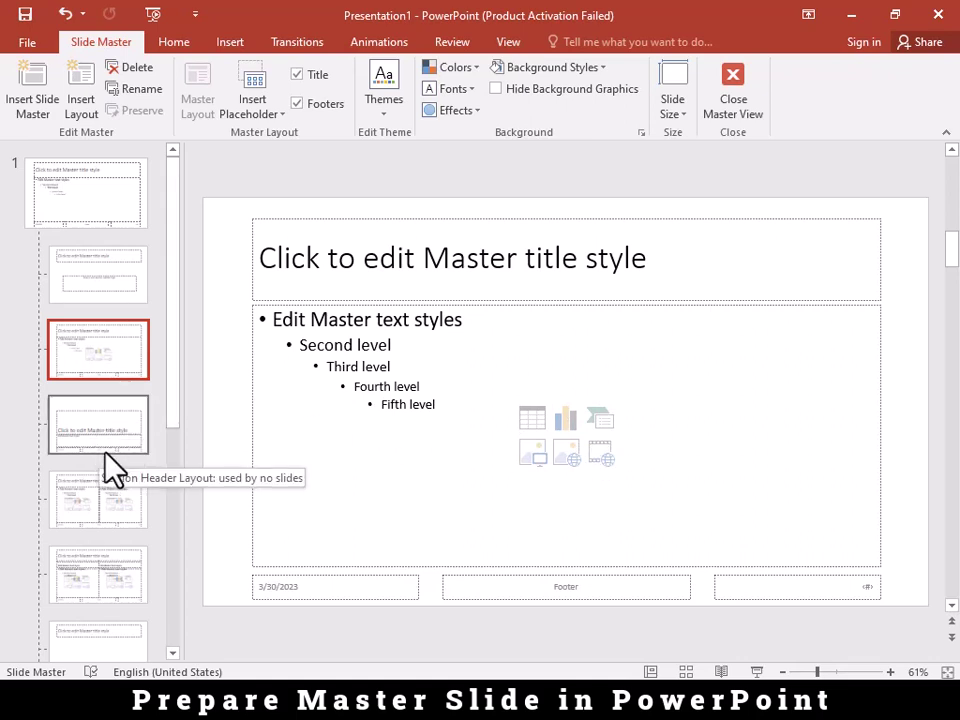
click(113, 503)
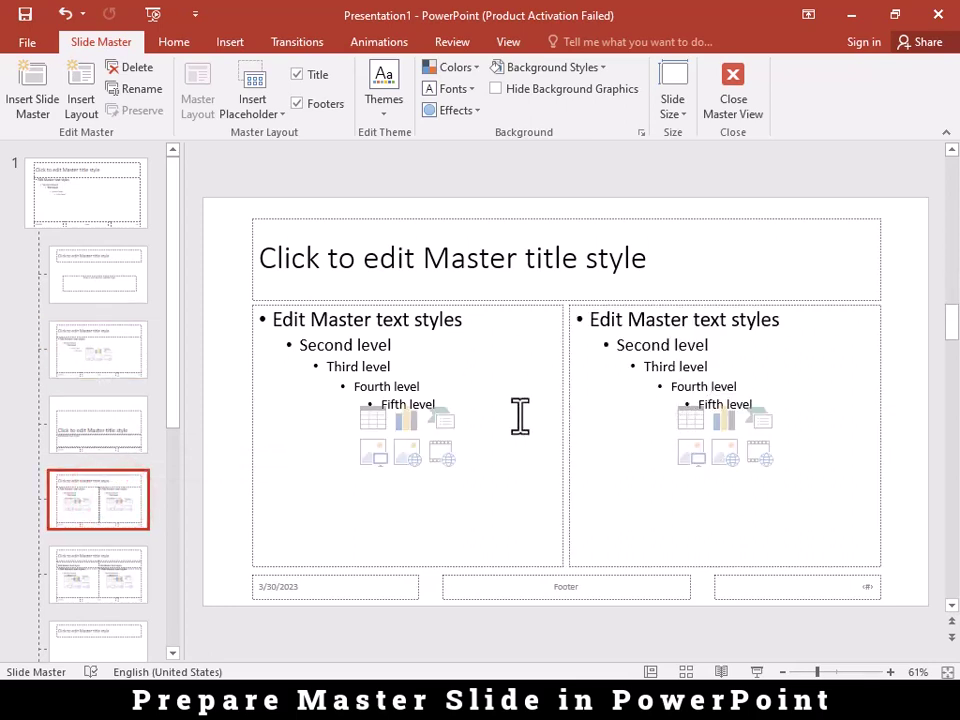
click(88, 580)
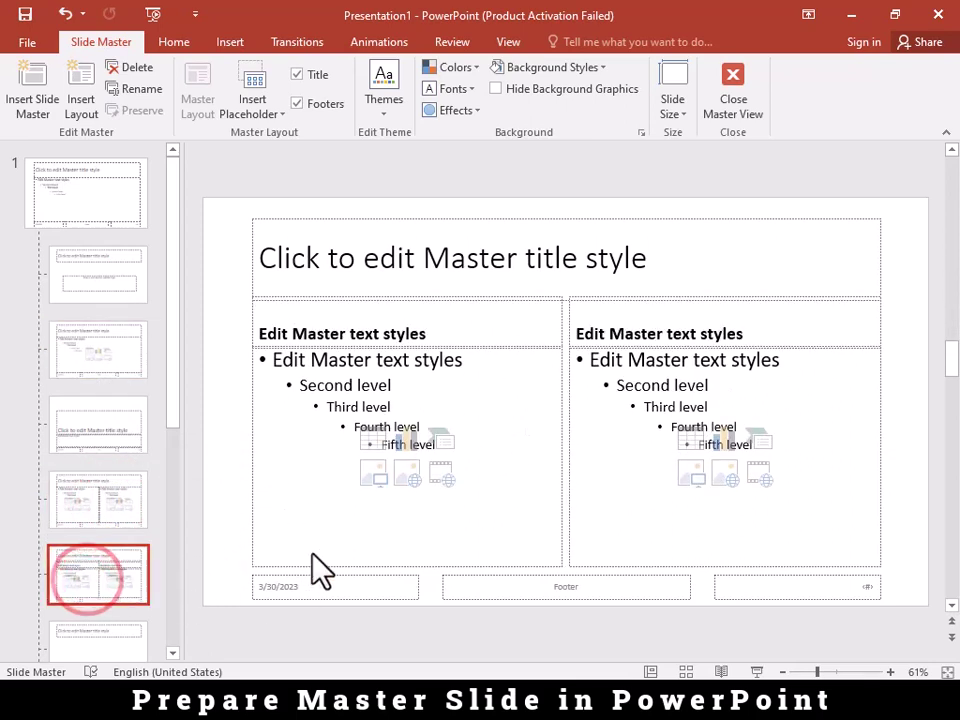
scroll(81, 620, down, 2)
click(100, 570)
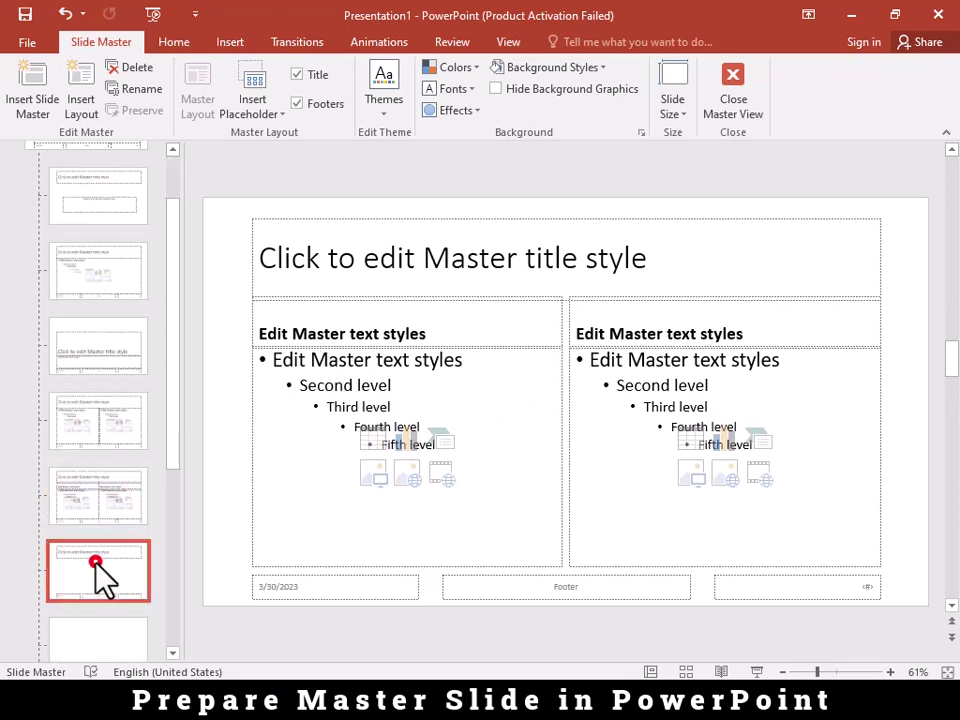
key(Down)
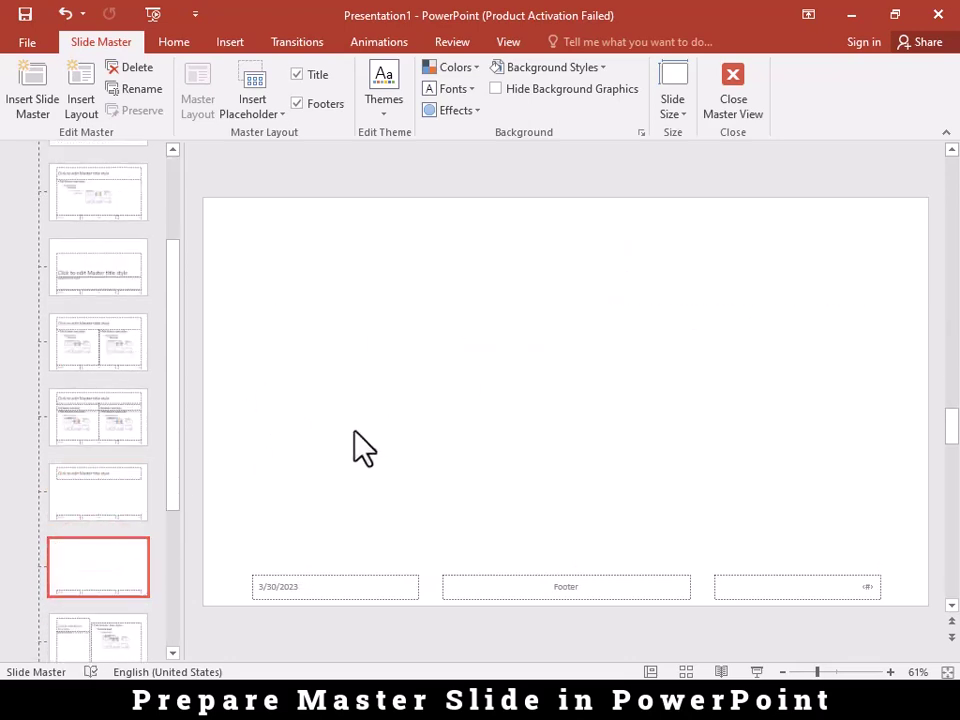
key(Down)
key(Down)
scroll(130, 575, down, 1)
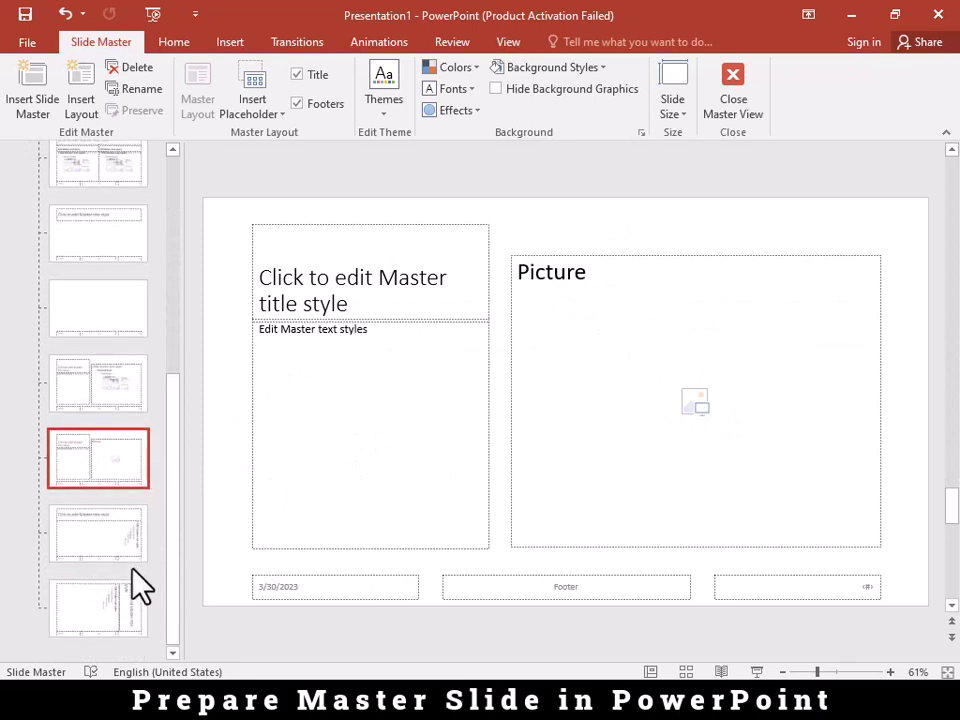
scroll(141, 615, up, 10)
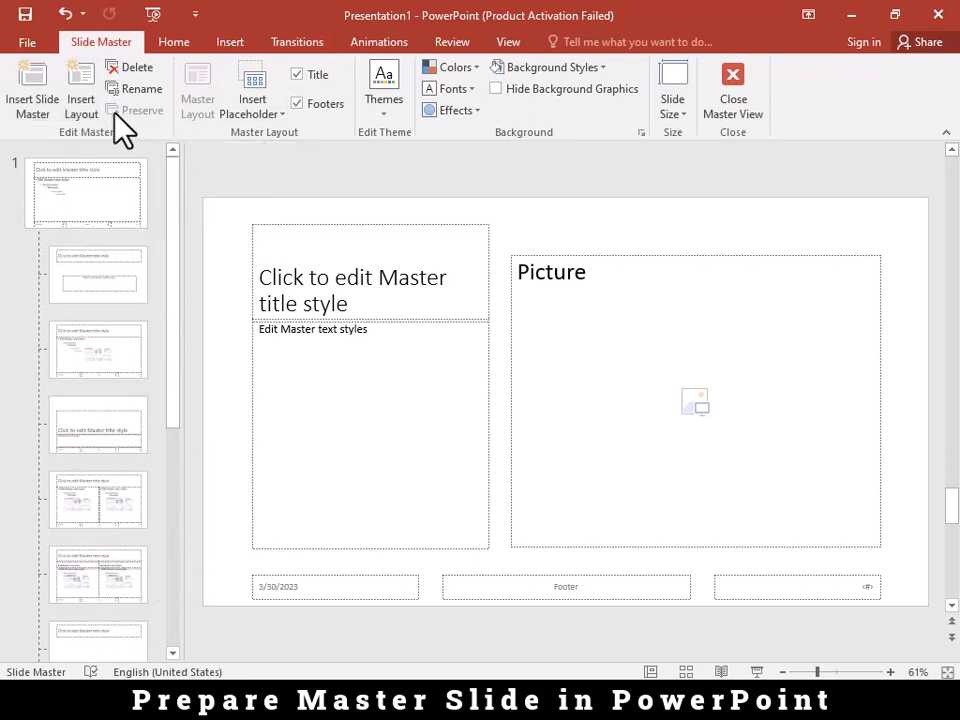
Step: Insert a new custom layout, then move back up to the slide master
click(88, 102)
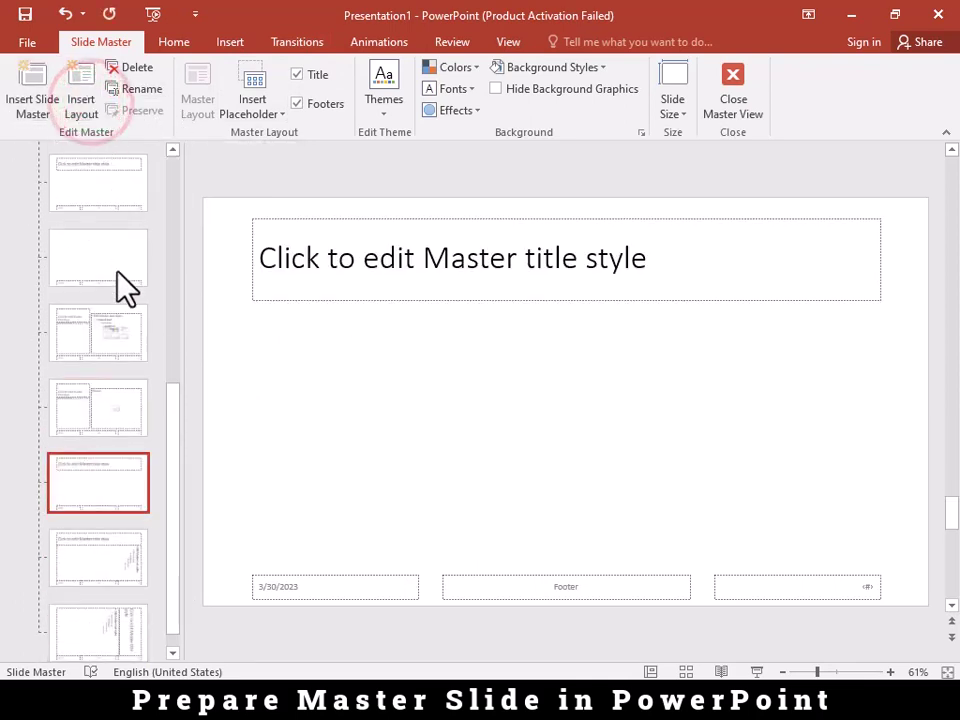
key(Up)
key(Up)
key(Up)
scroll(111, 204, up, 3)
scroll(111, 204, up, 1)
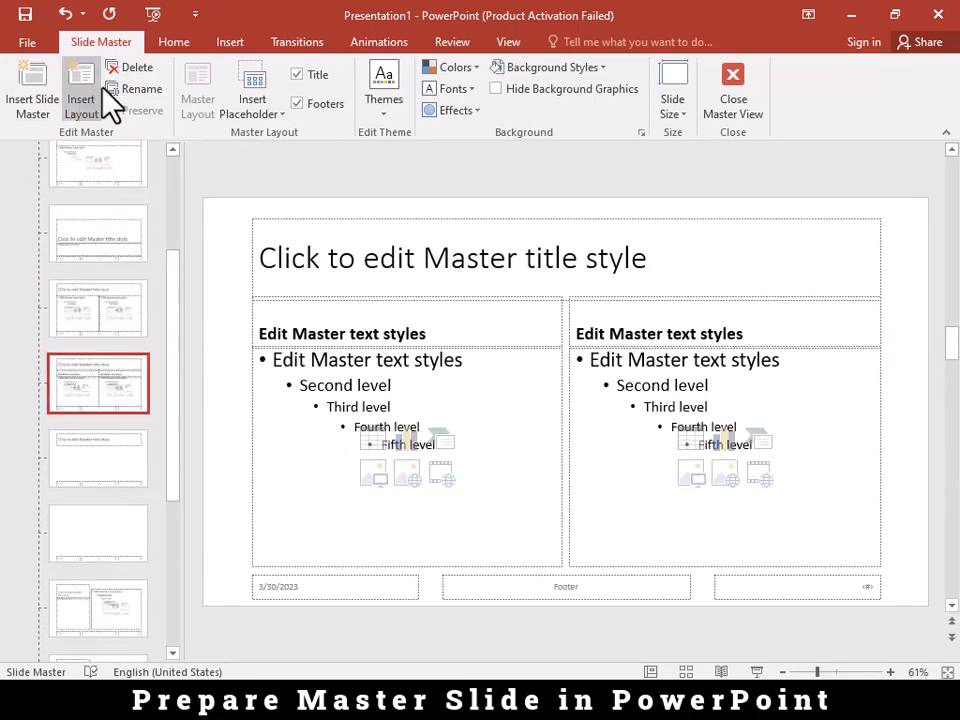
key(Up)
key(Up)
key(Home)
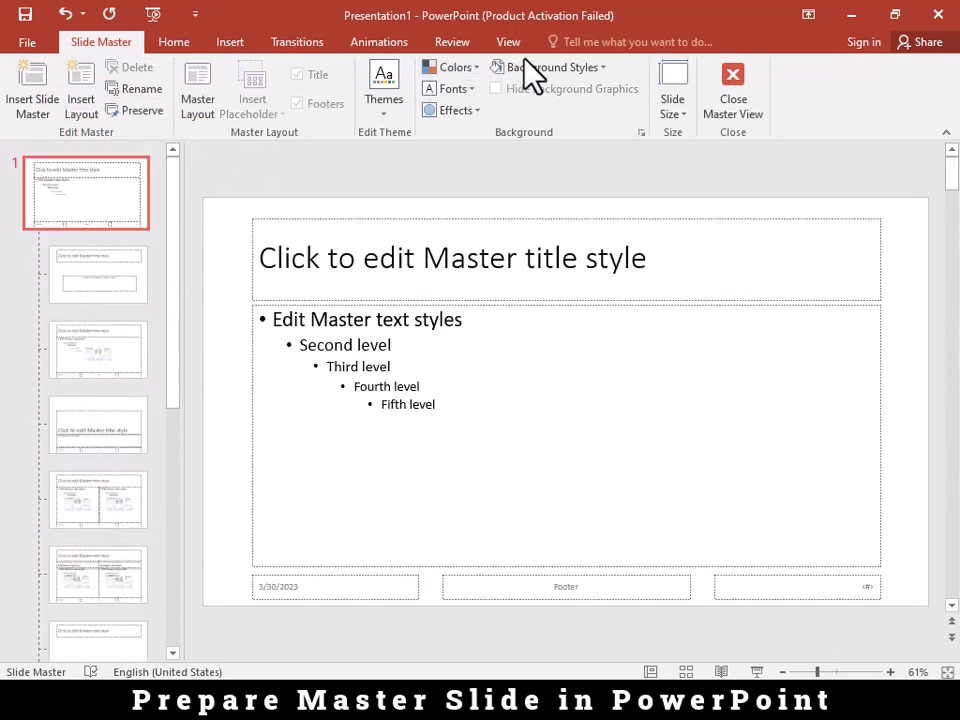
Step: From the View tab, select the Title Slide layout and close Presentation1
click(506, 45)
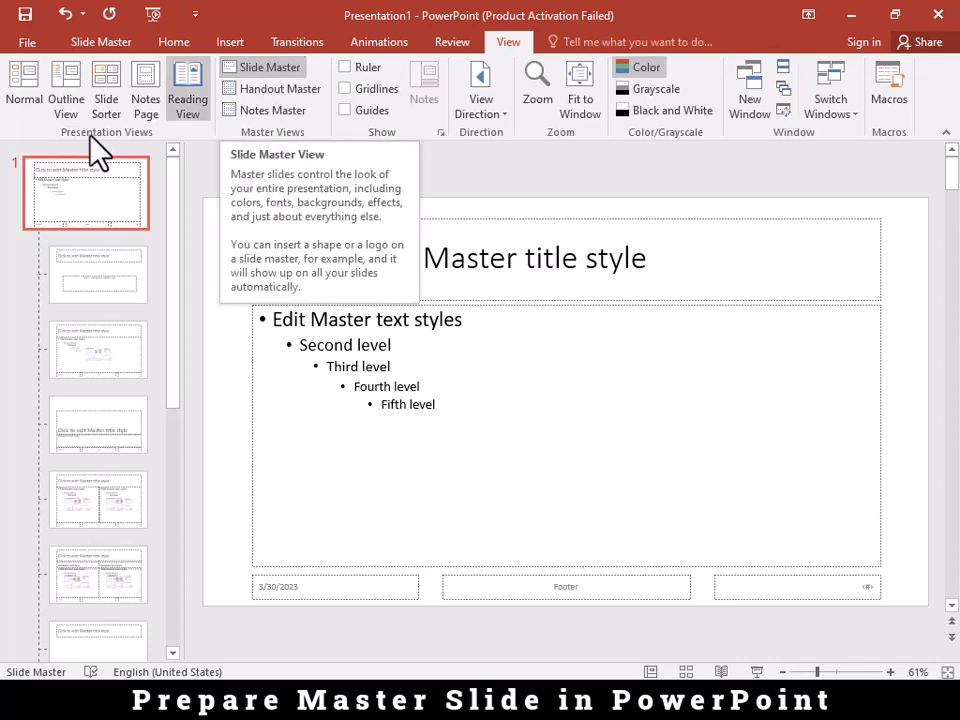
click(98, 287)
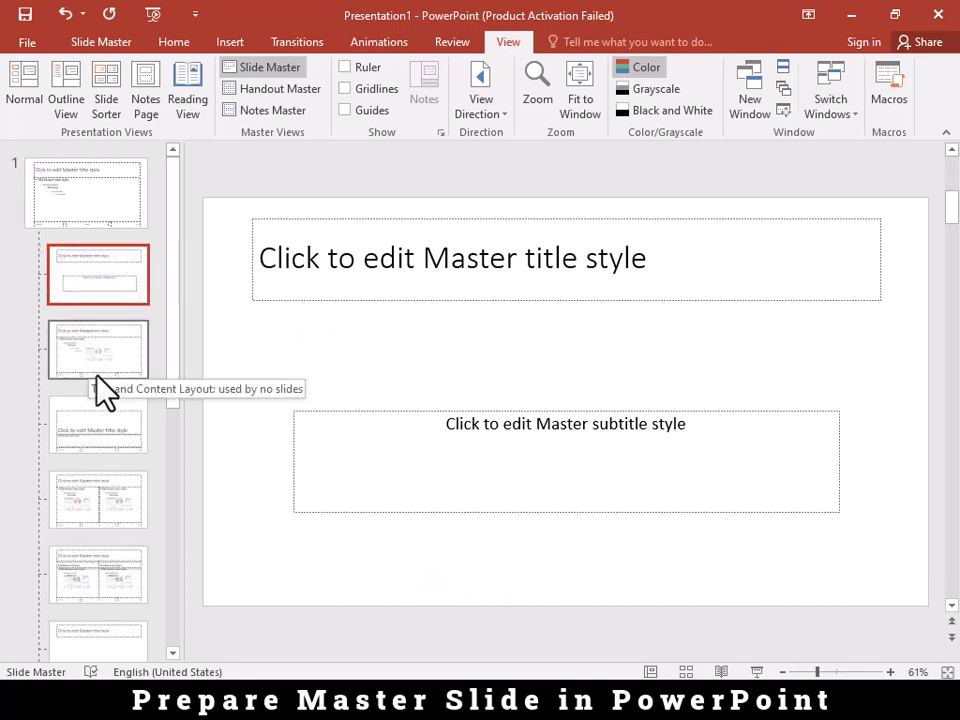
click(940, 12)
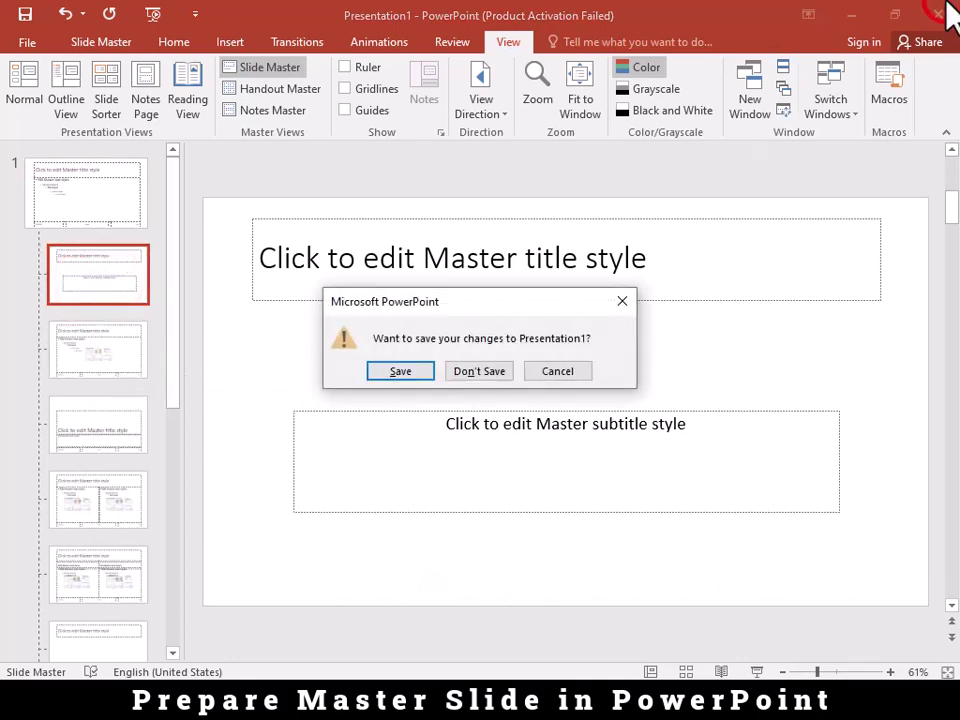
Step: Choose Don't Save, relaunch PowerPoint 2016 from the desktop, and create a blank presentation
click(471, 365)
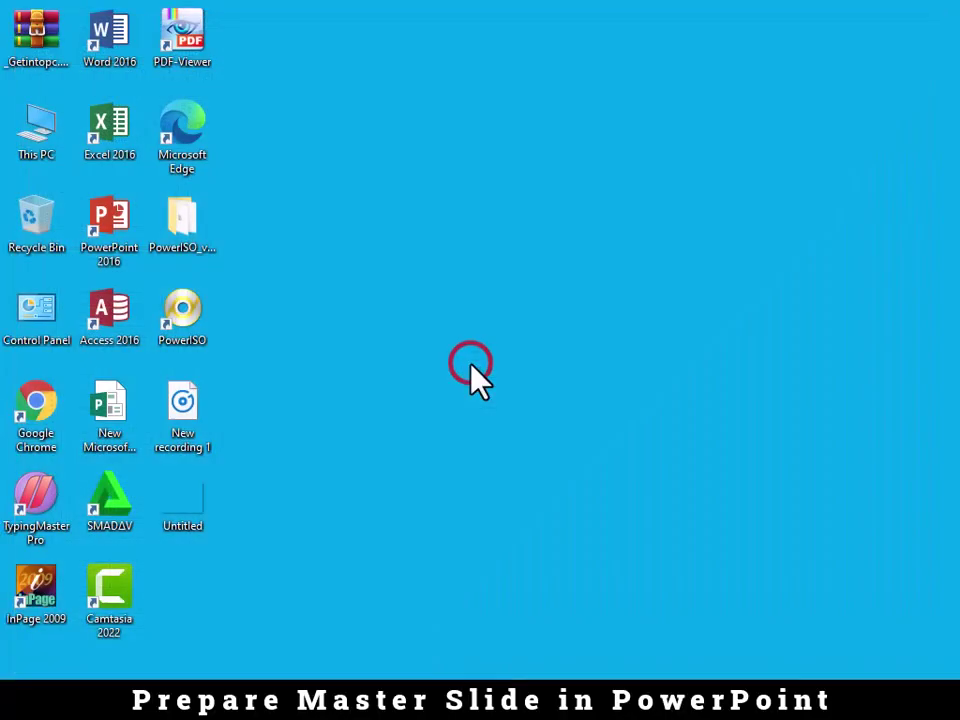
double_click(111, 216)
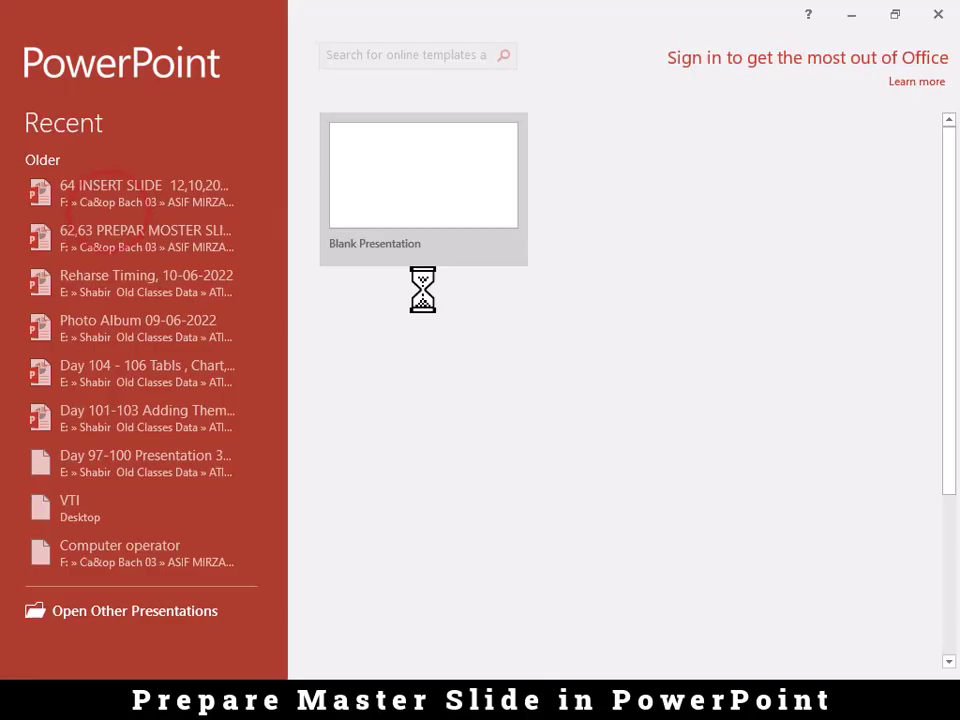
click(372, 189)
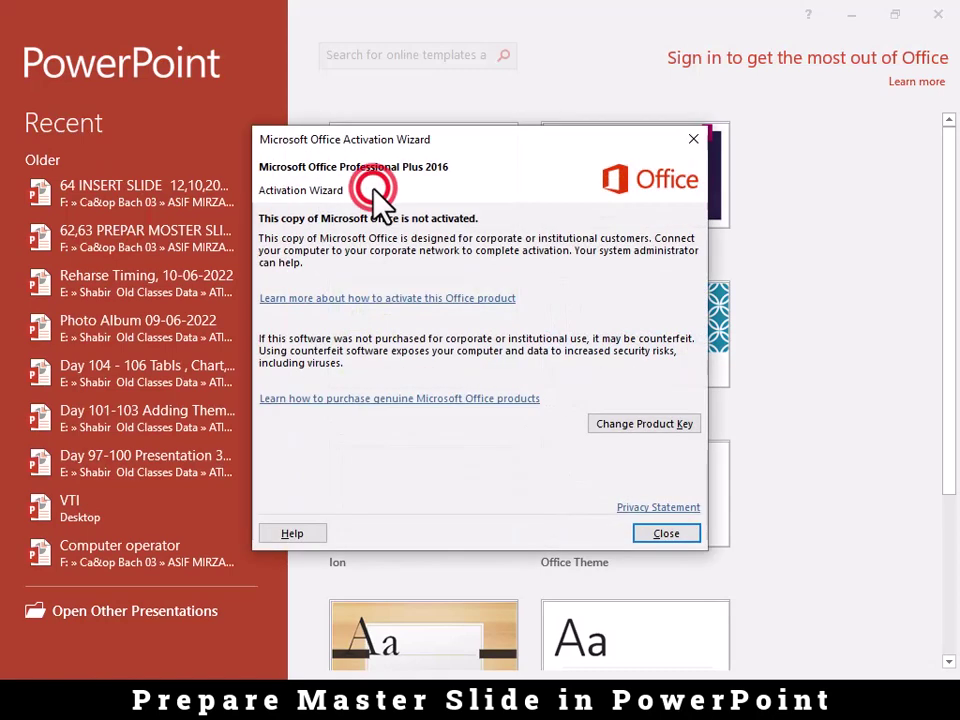
click(695, 140)
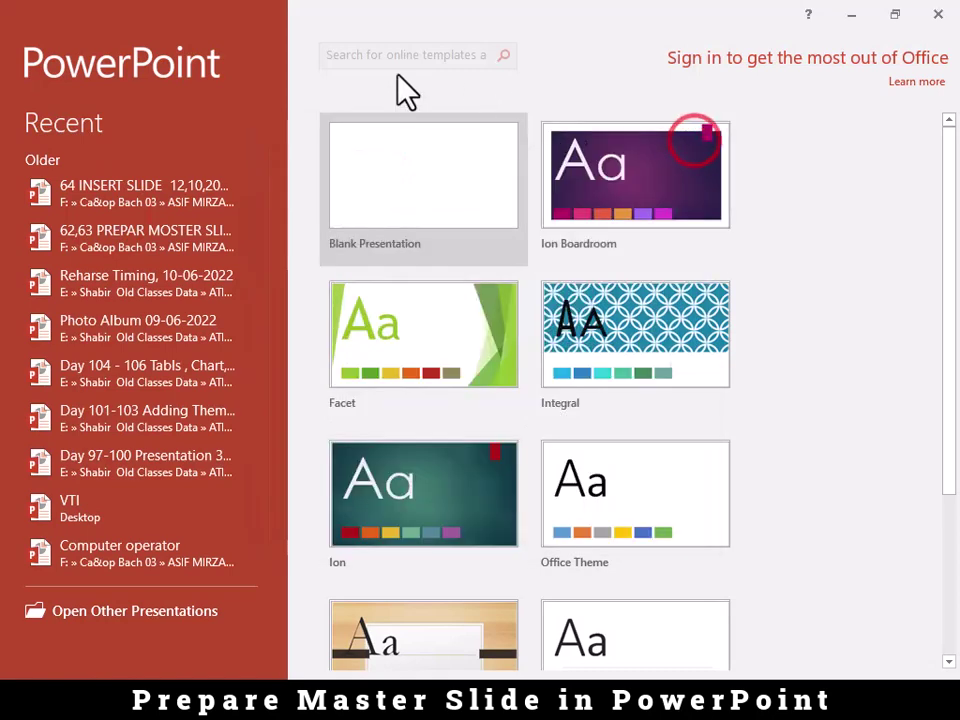
click(388, 172)
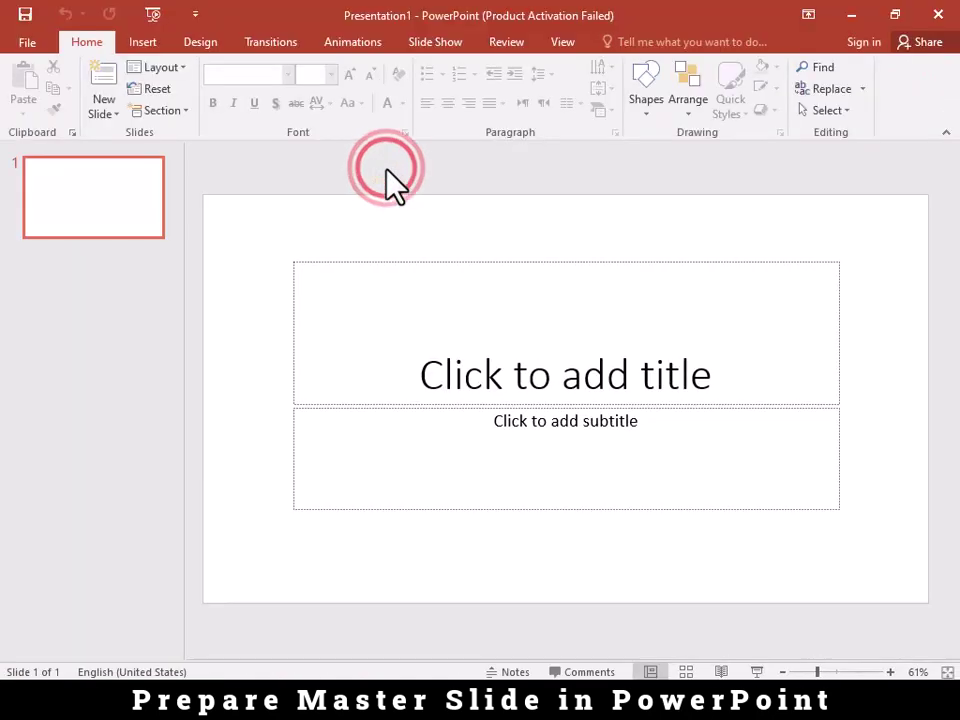
Step: Go to File > Save As > Browse, cancel the dialog, and return to the slide
click(33, 46)
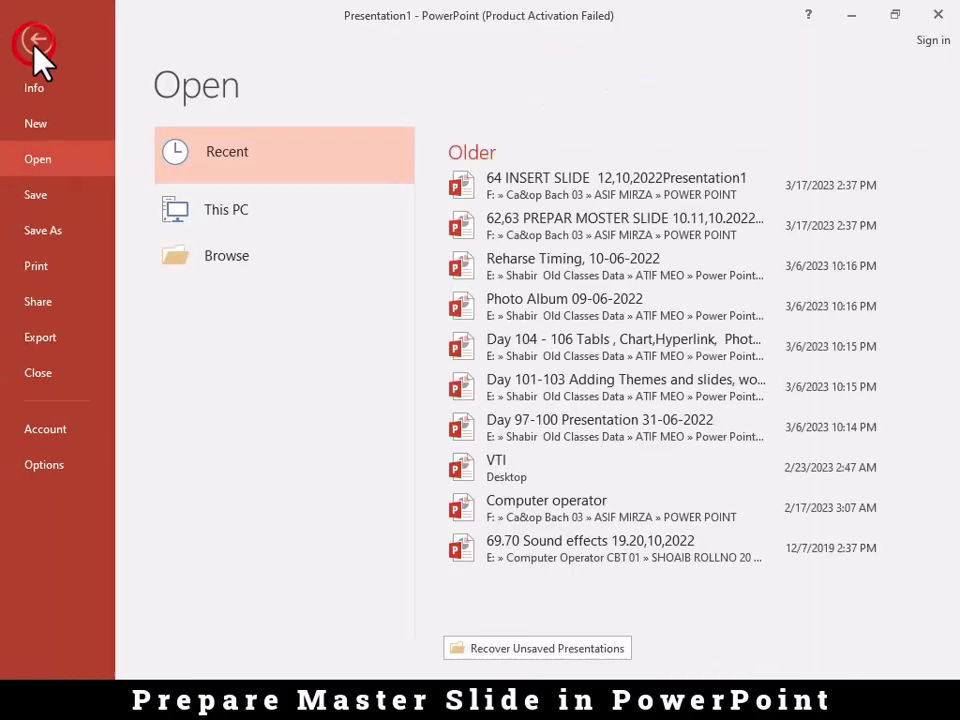
click(43, 199)
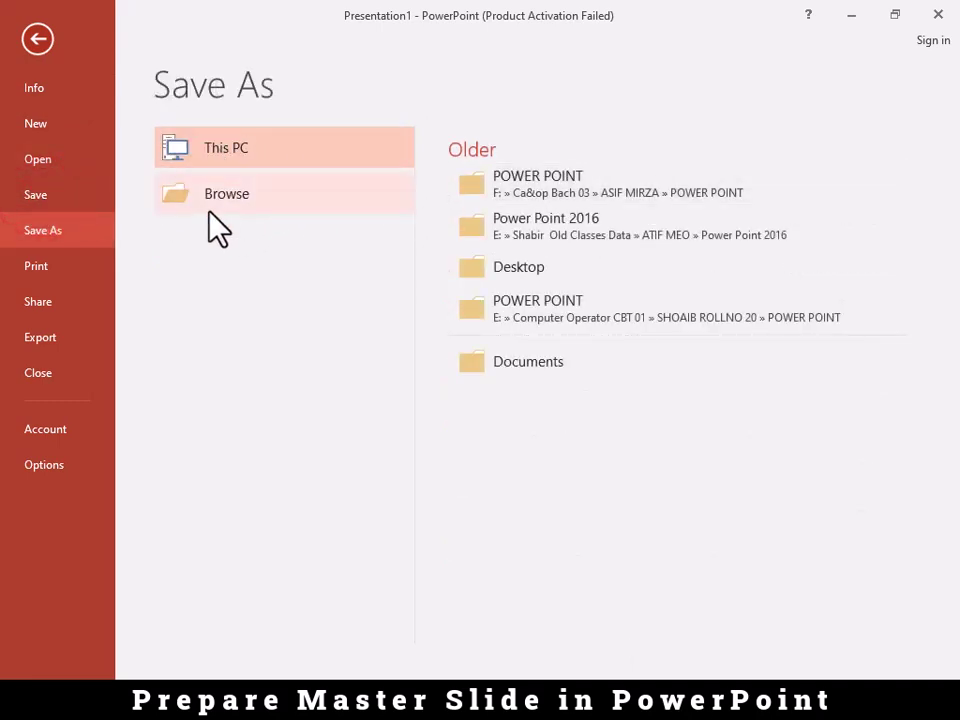
click(206, 194)
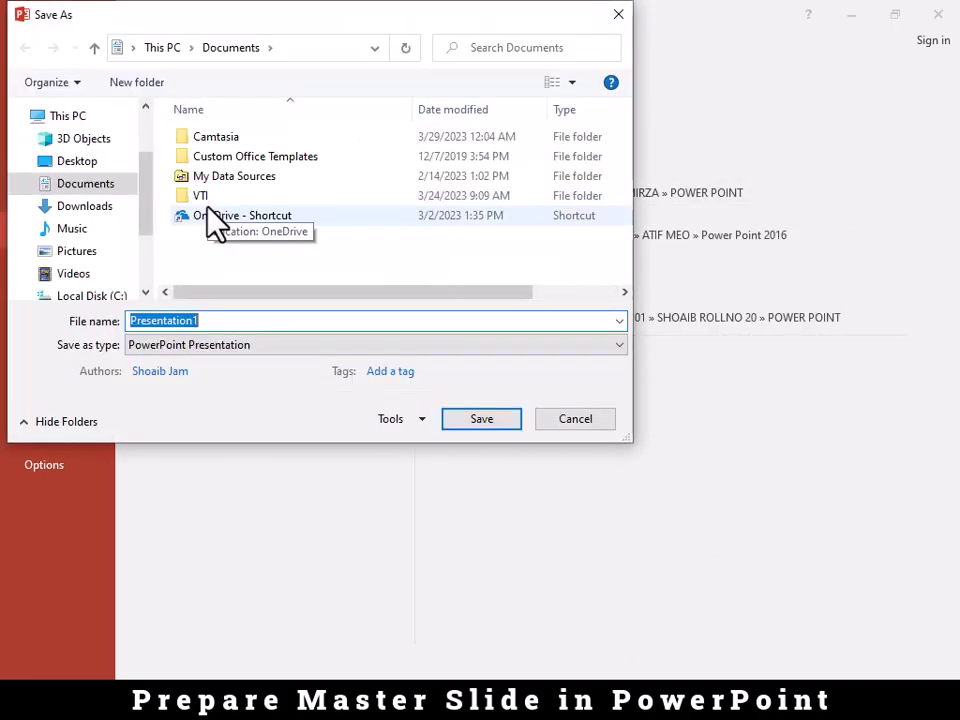
key(Escape)
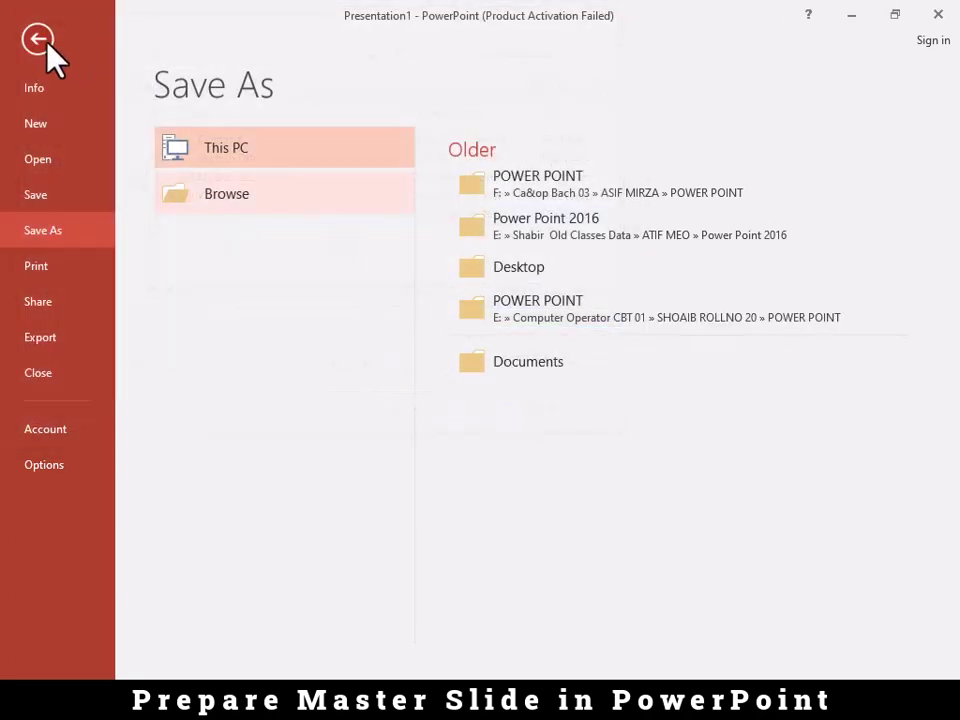
click(38, 38)
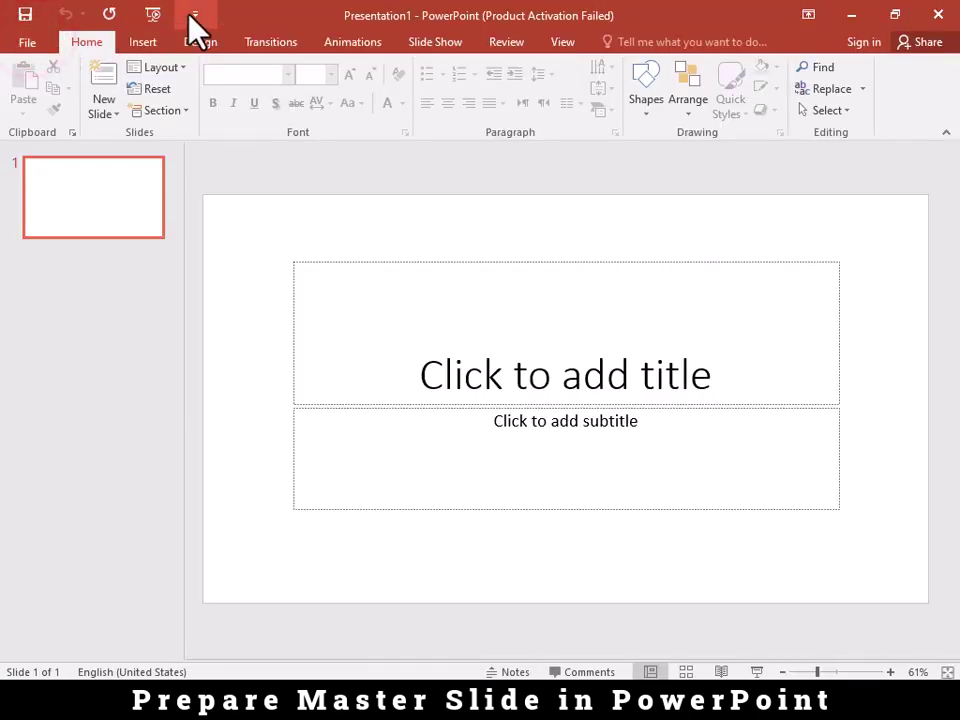
Step: Try Save from the Quick Access Toolbar, back out, then use Ctrl+S instead
click(194, 14)
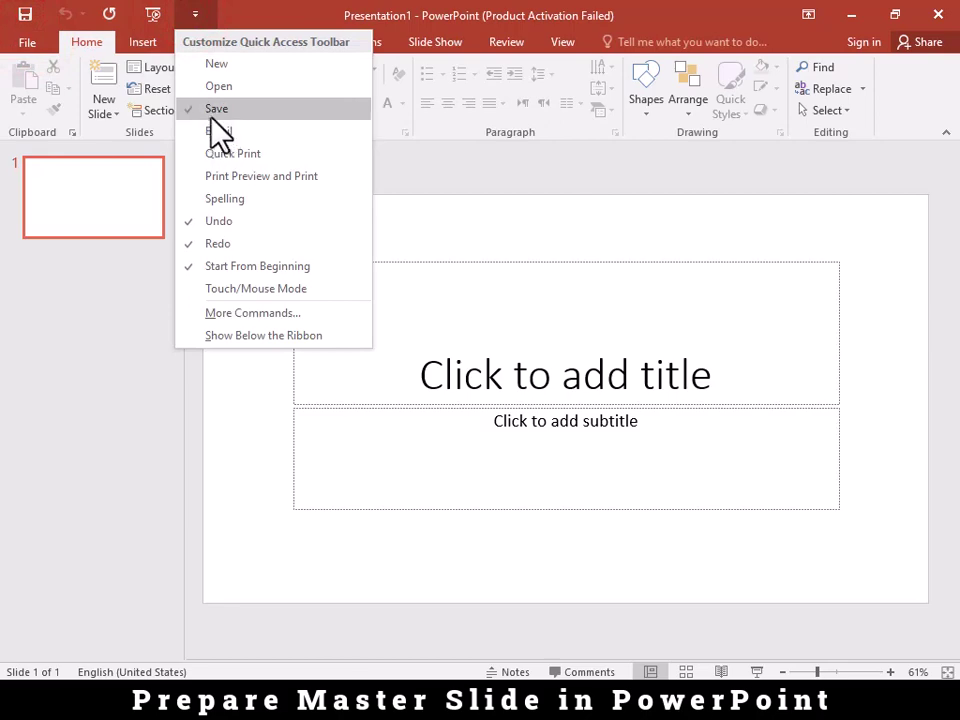
click(26, 16)
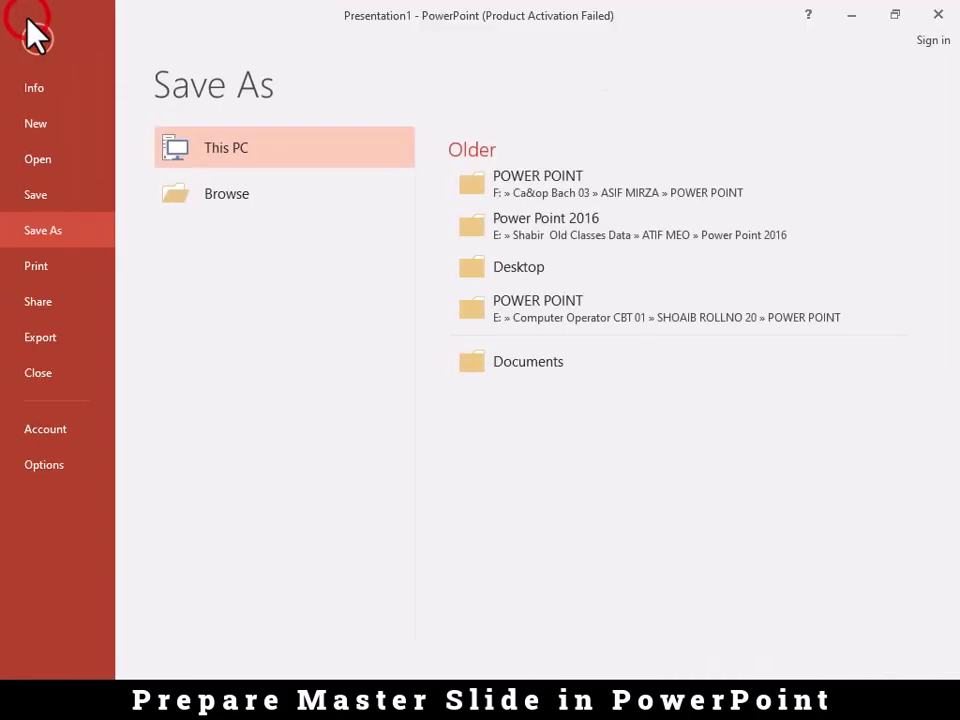
click(37, 34)
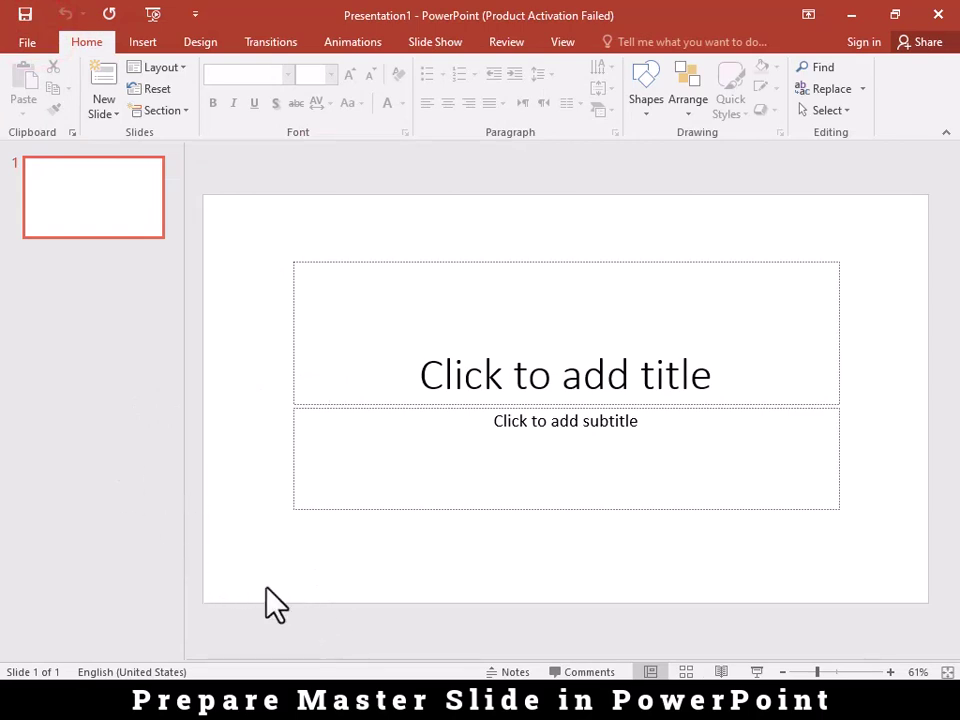
key(ctrl+s)
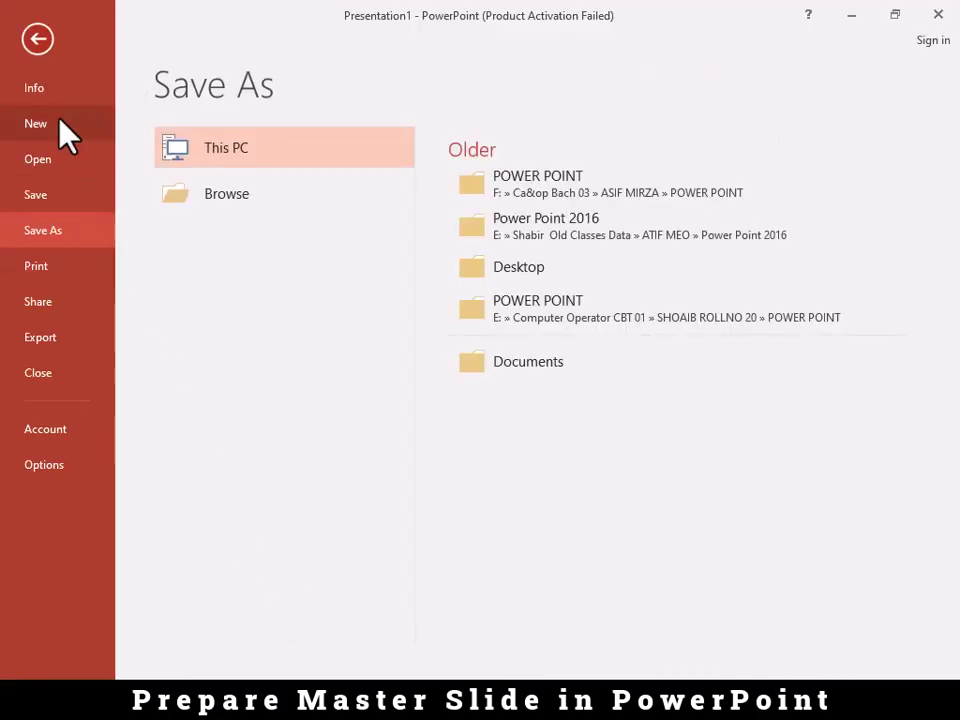
Step: In Save As, browse to Local Disk (E:) > CO CBT 2 > MS Power Point 2016
click(68, 192)
click(230, 195)
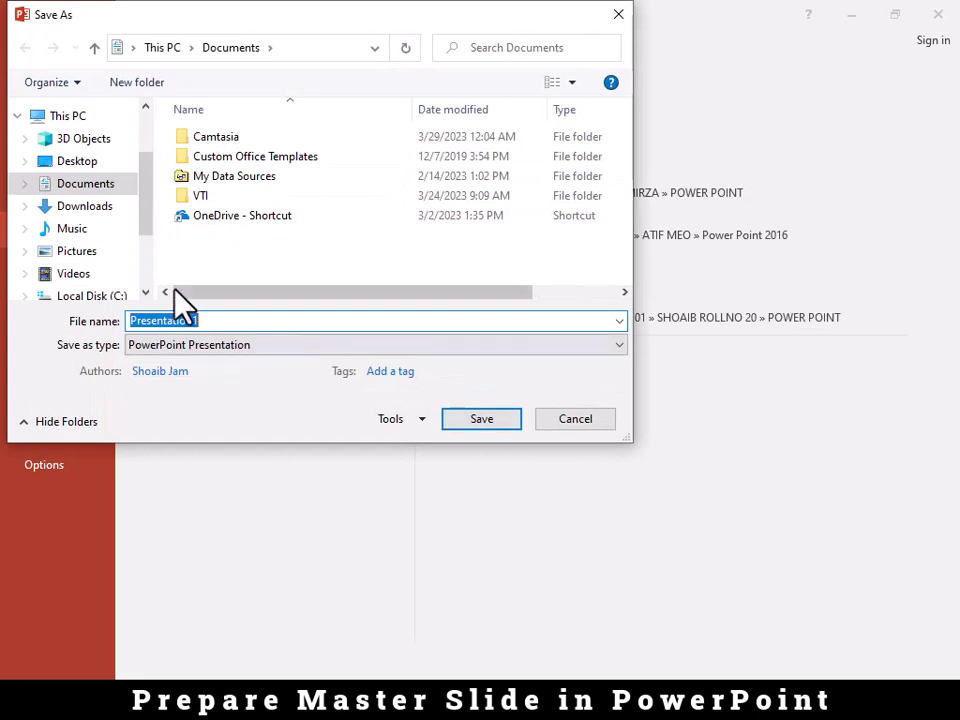
drag(145, 222, 152, 282)
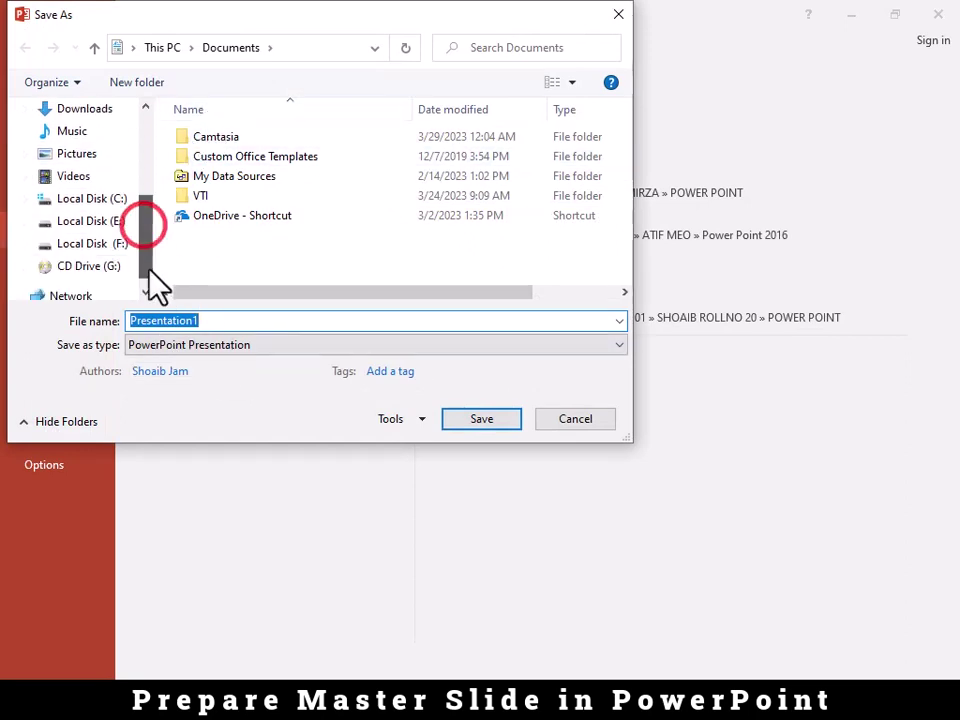
click(110, 220)
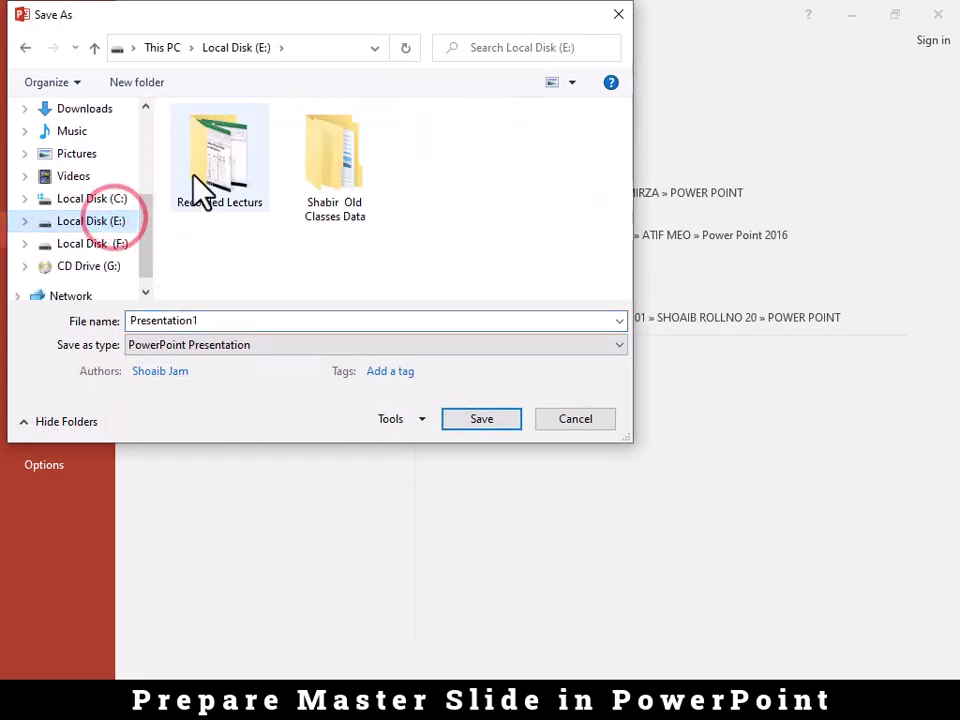
double_click(338, 185)
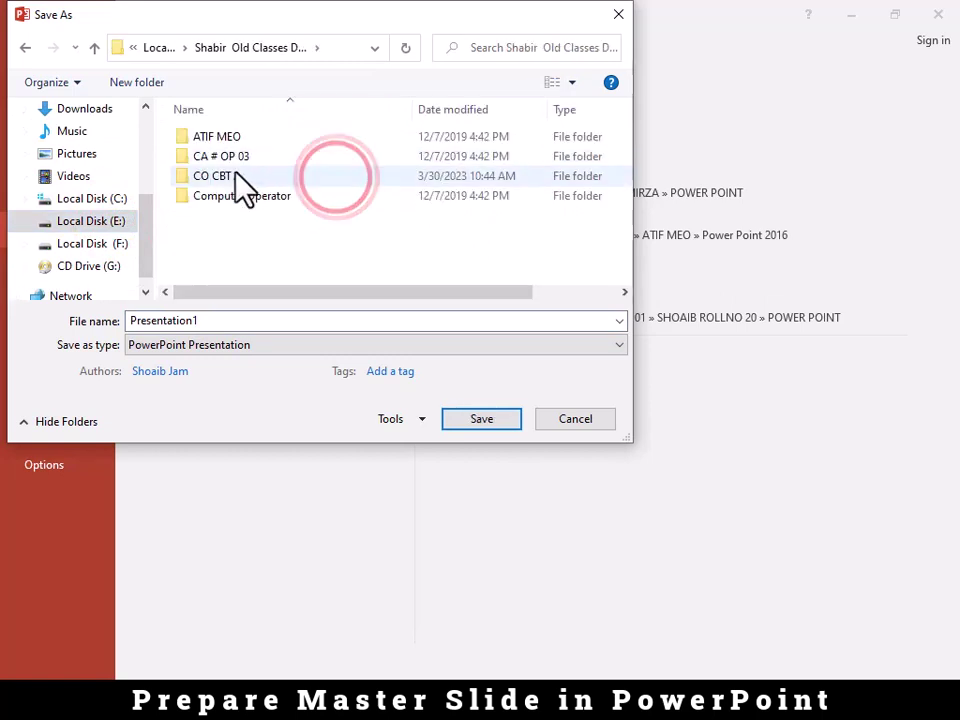
double_click(219, 178)
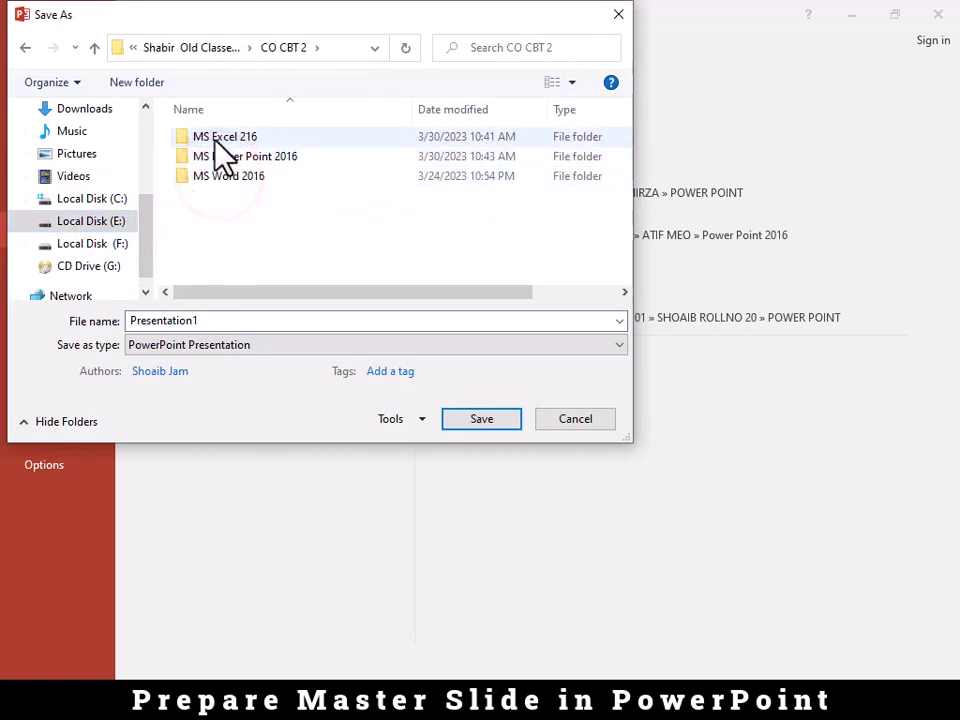
double_click(222, 157)
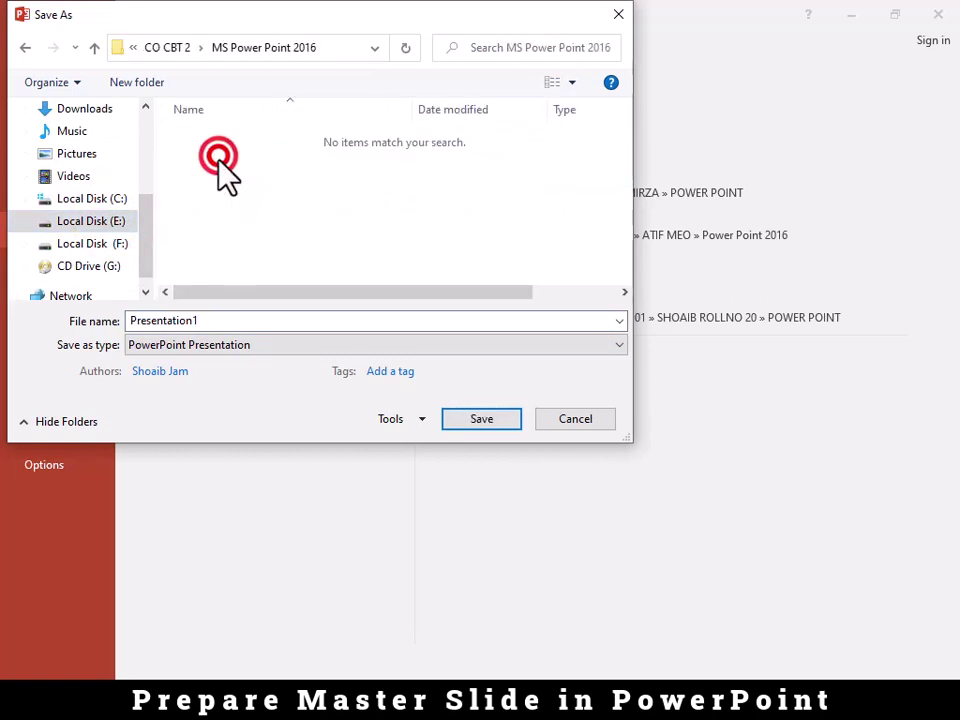
Step: Name the file '62-63 Prepare Master Slide30-03-2023' and save it
double_click(220, 321)
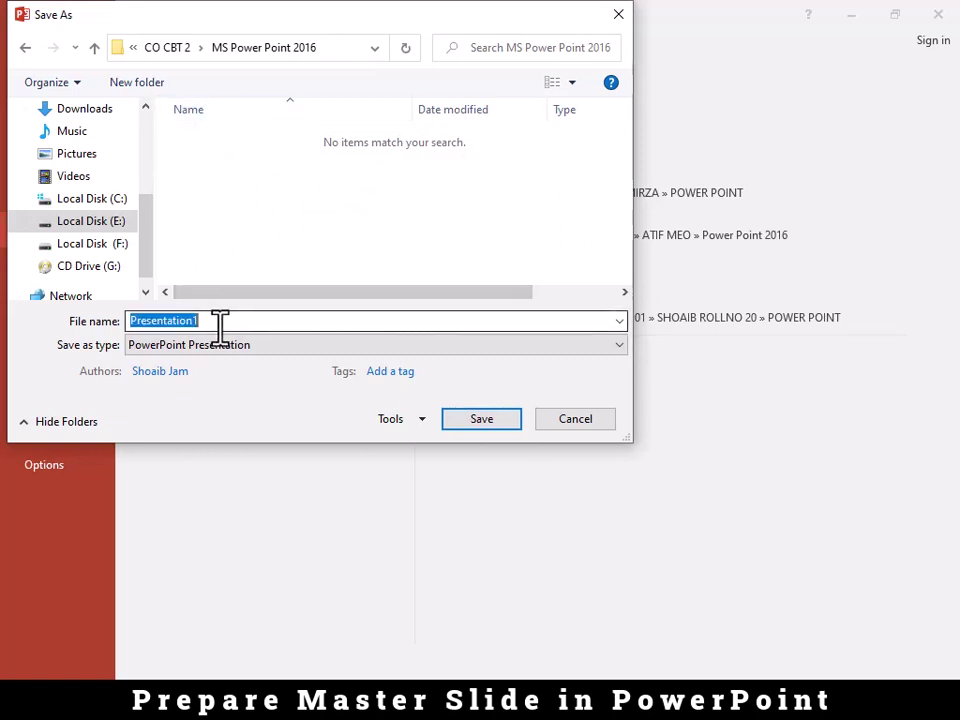
double_click(218, 322)
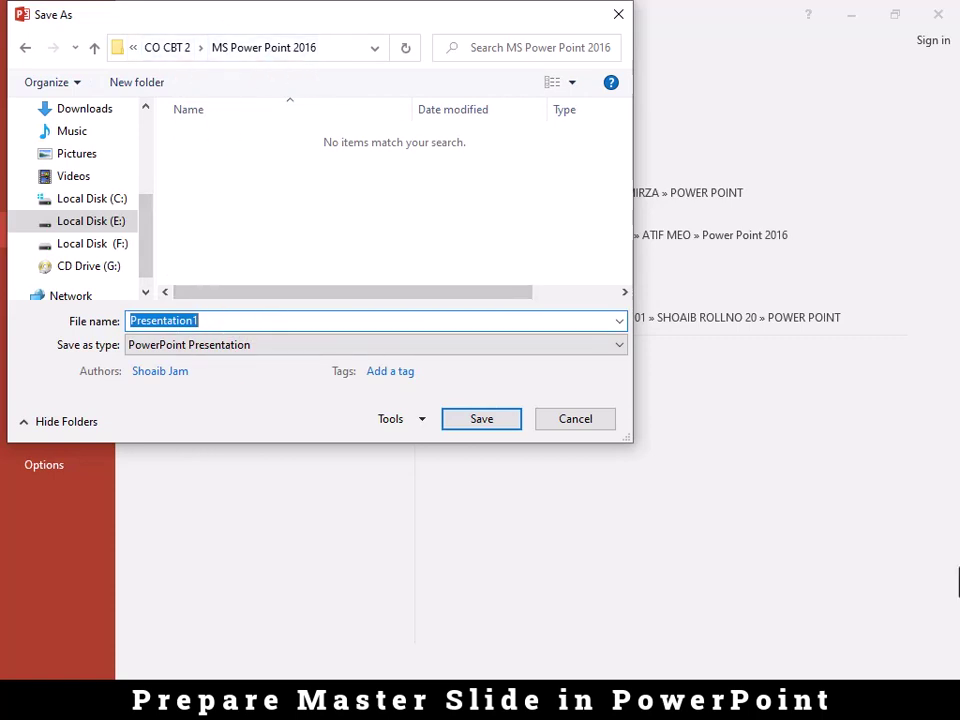
text(Prepare Master Slide)
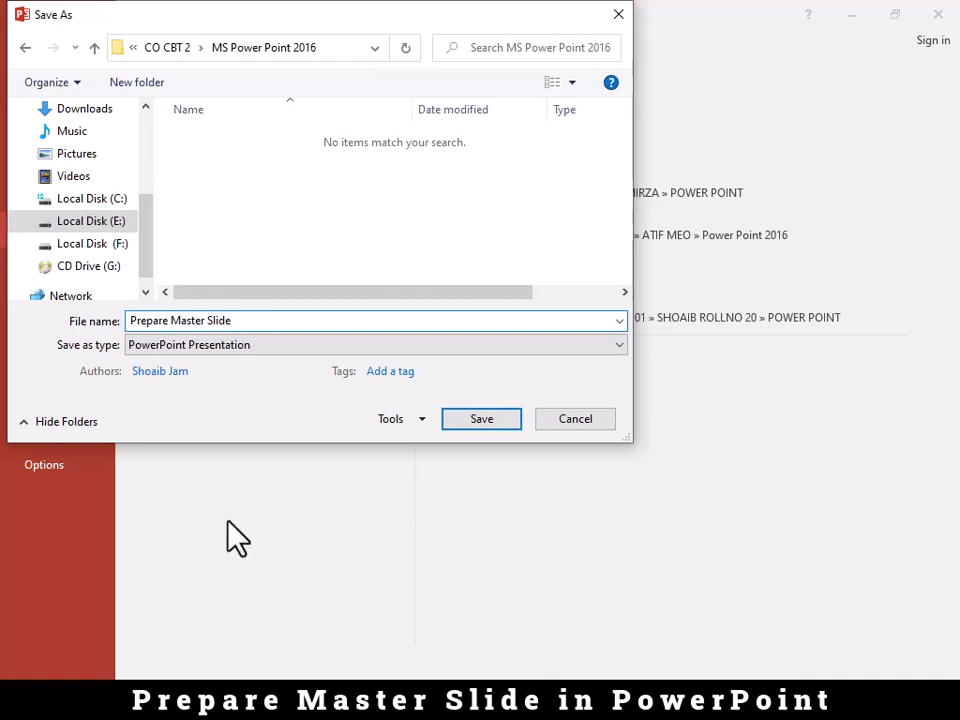
click(131, 321)
text(62-6)
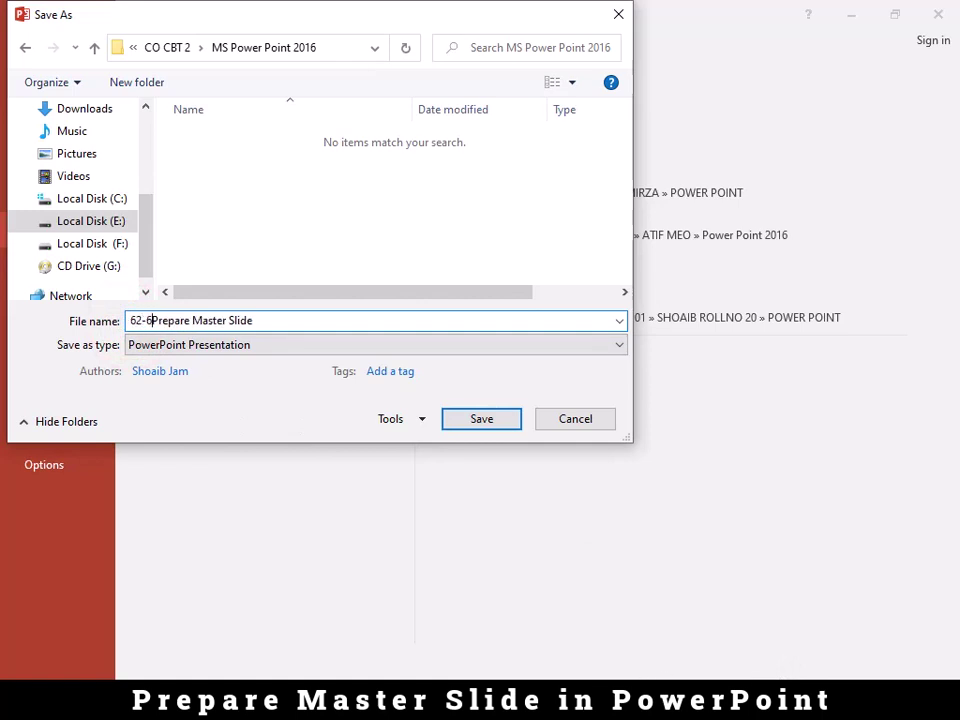
text(3)
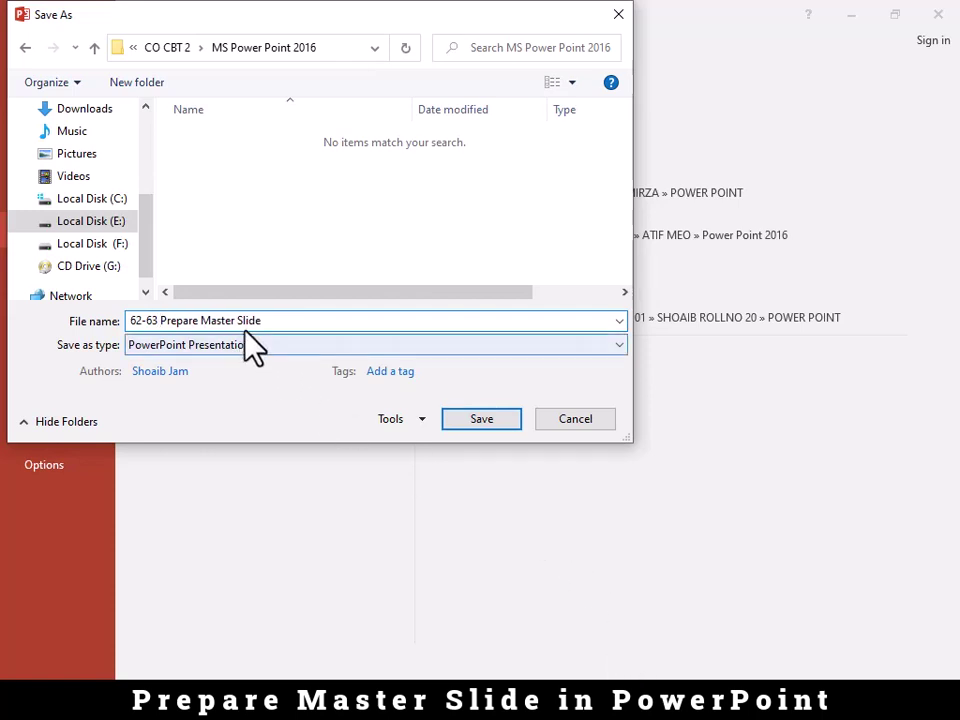
click(275, 321)
text(30-03-2023)
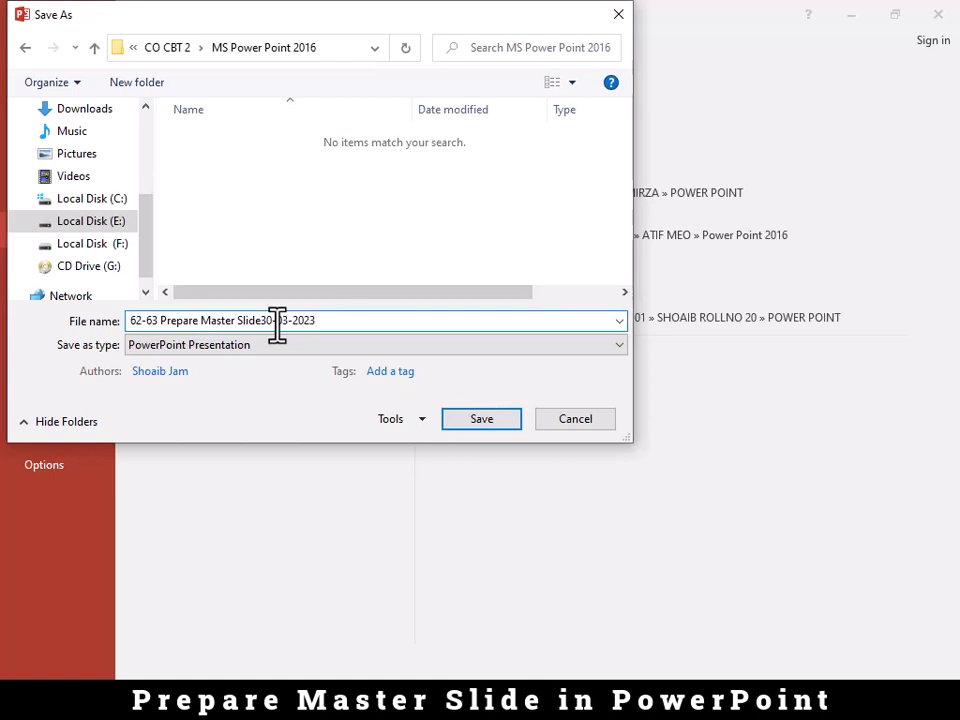
click(484, 418)
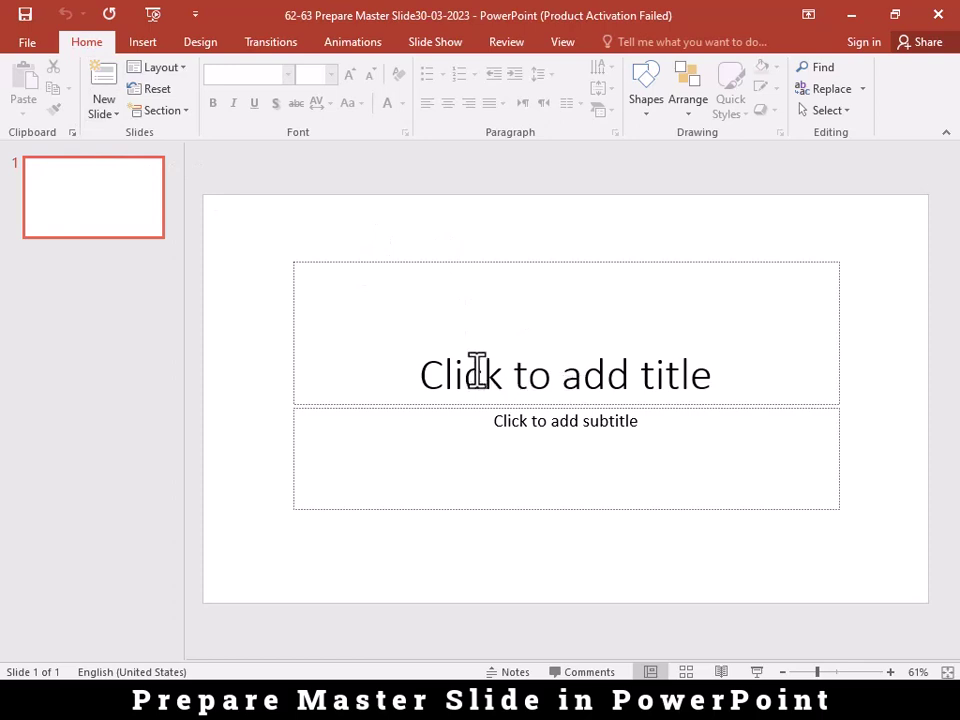
Step: Type the title 'WElCOME To VTIBasira' in the title placeholder, fixing typos along the way
click(470, 369)
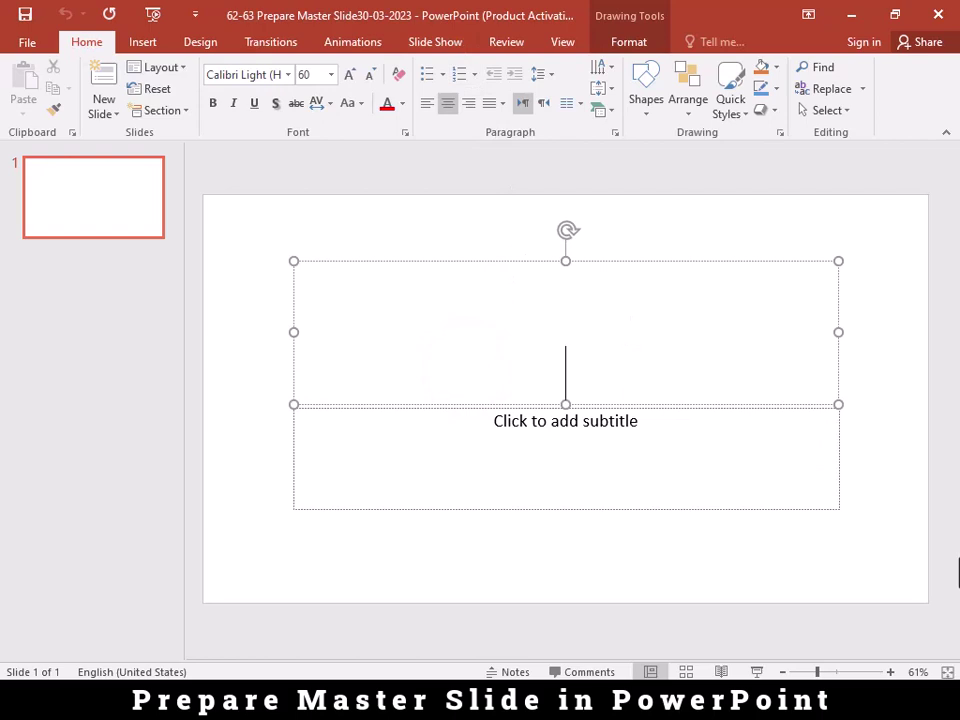
text(WE)
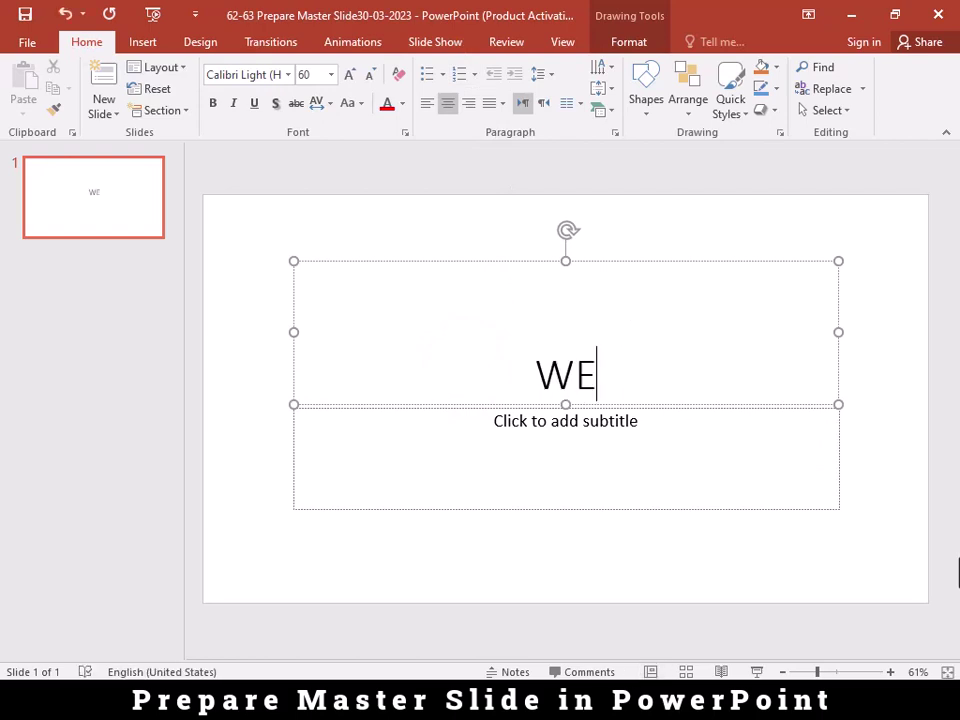
text(L)
key(BackSpace)
text(lcome)
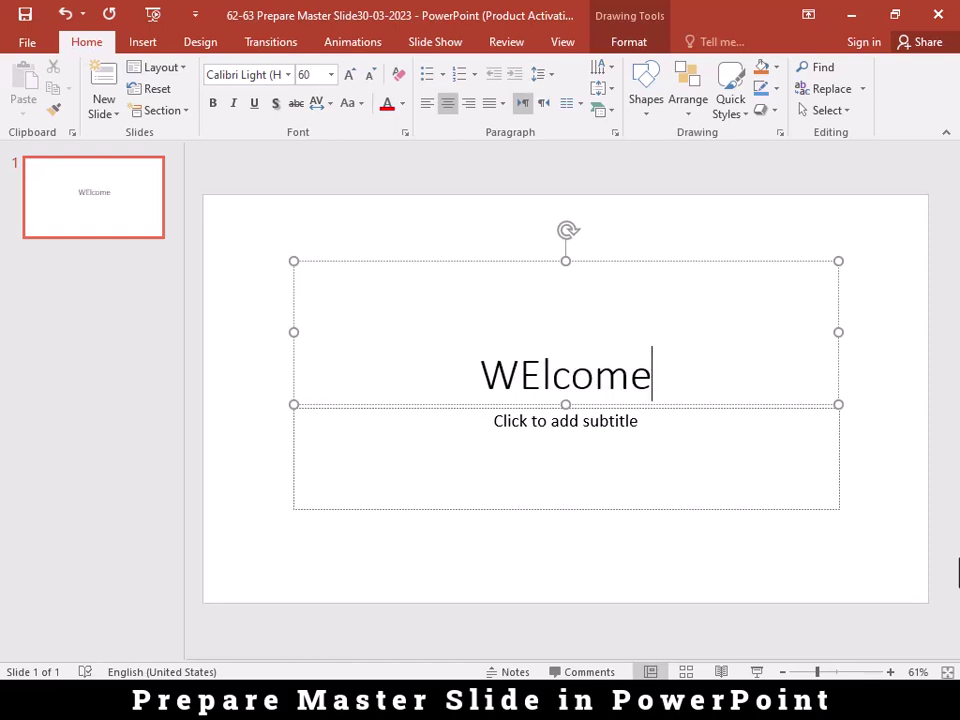
key(BackSpace)
key(BackSpace)
key(BackSpace)
key(BackSpace)
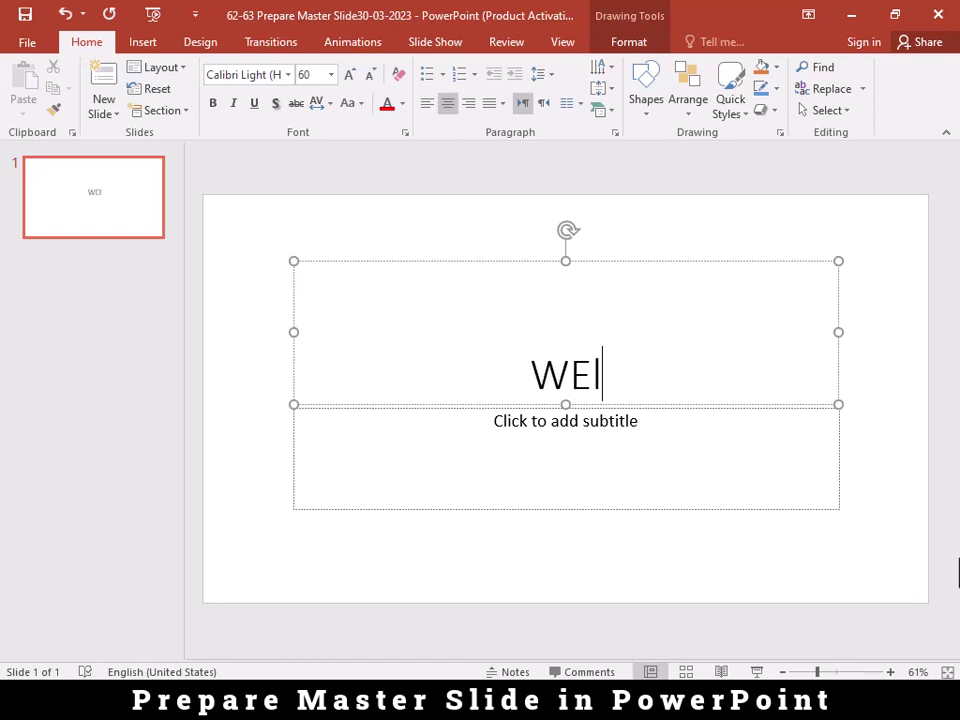
text(COME TO)
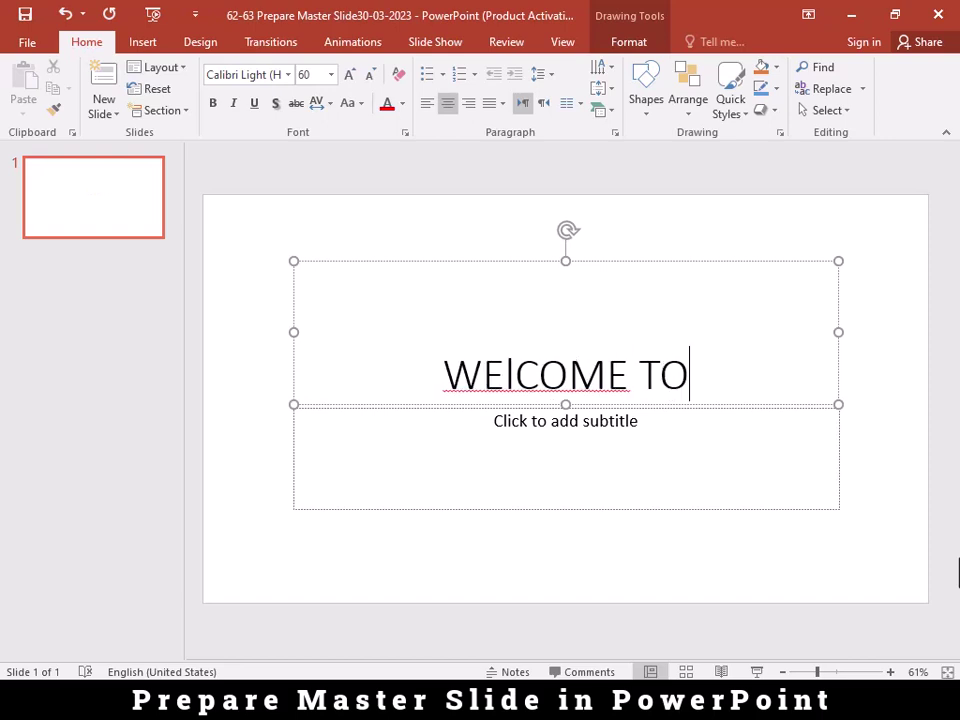
key(BackSpace)
text(o)
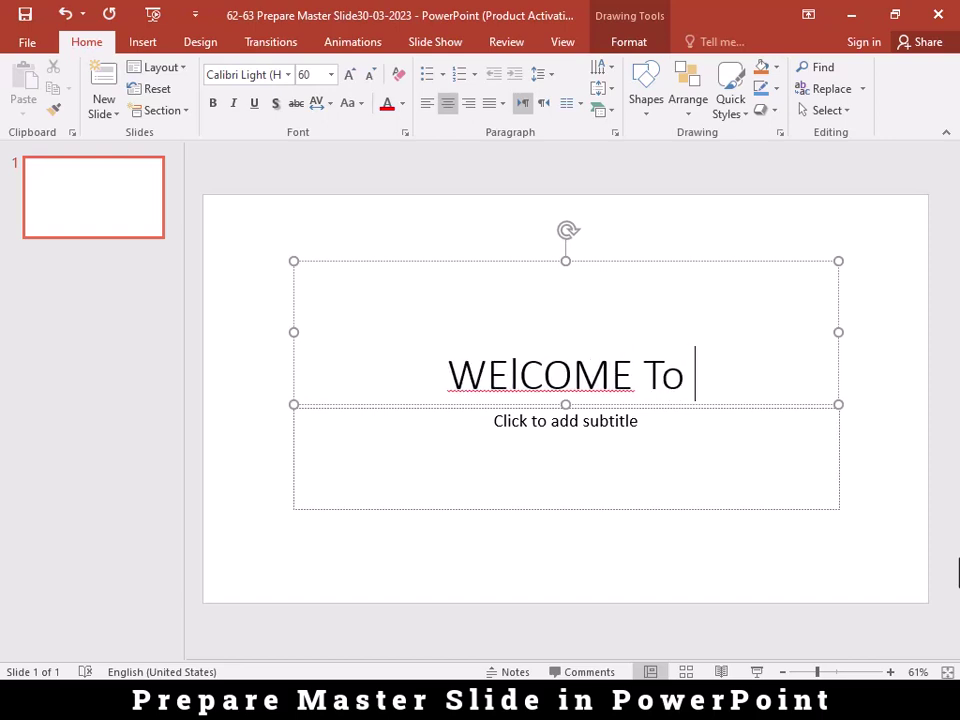
text( V)
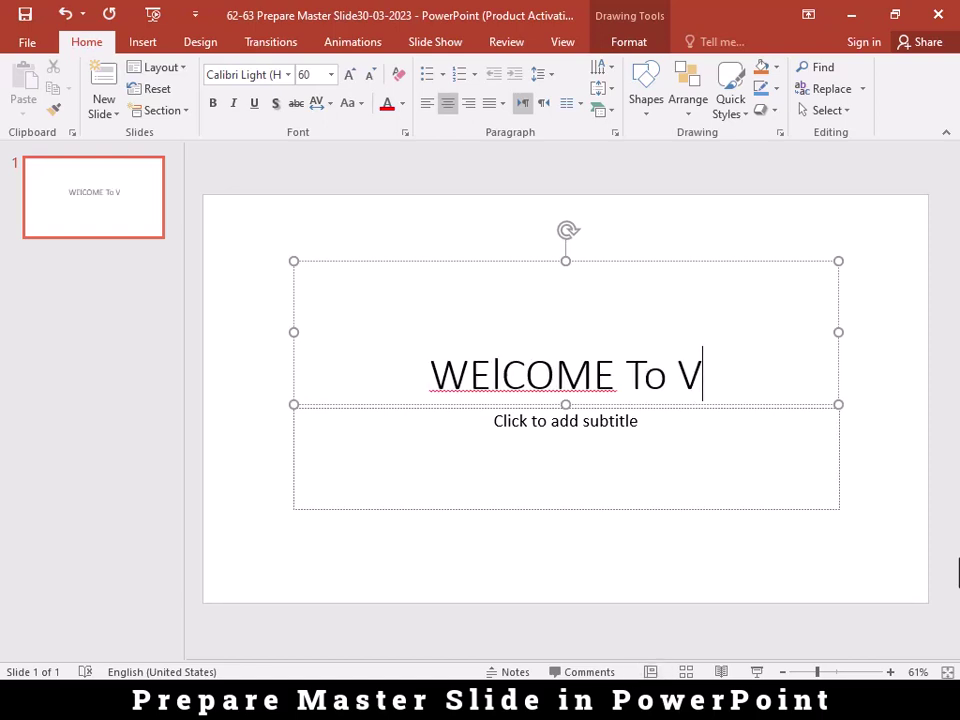
text(Ti)
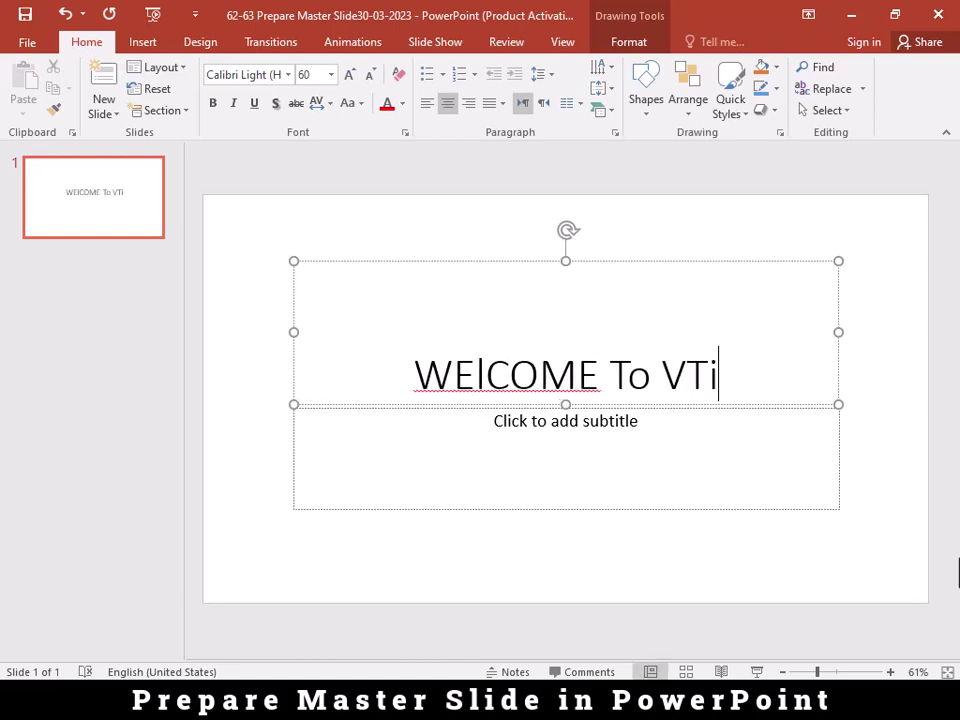
key(BackSpace)
text(IBas)
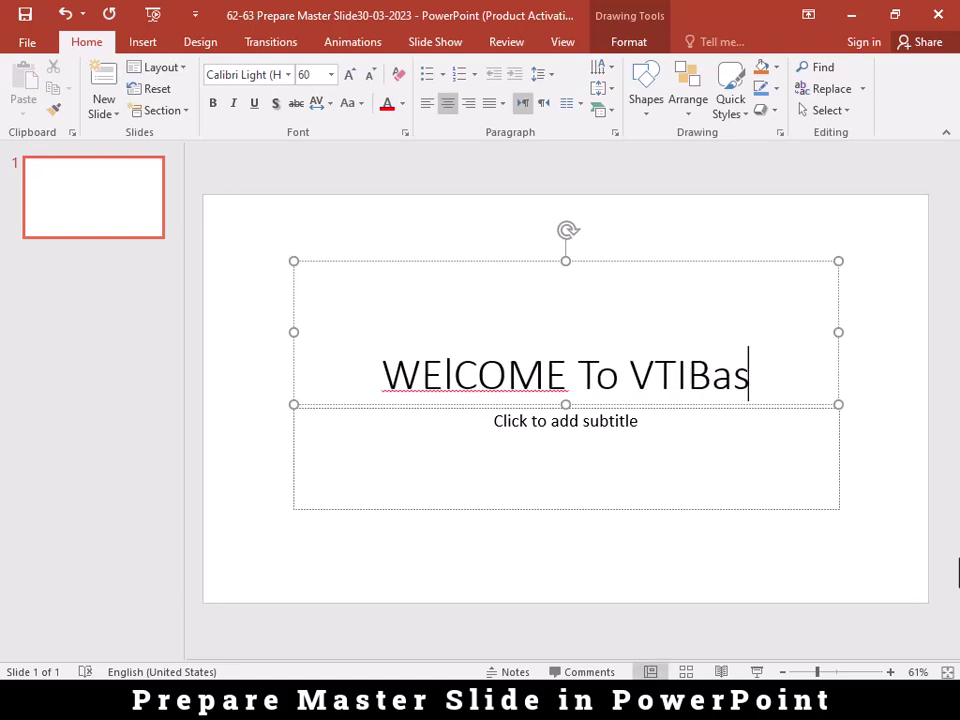
text(ira)
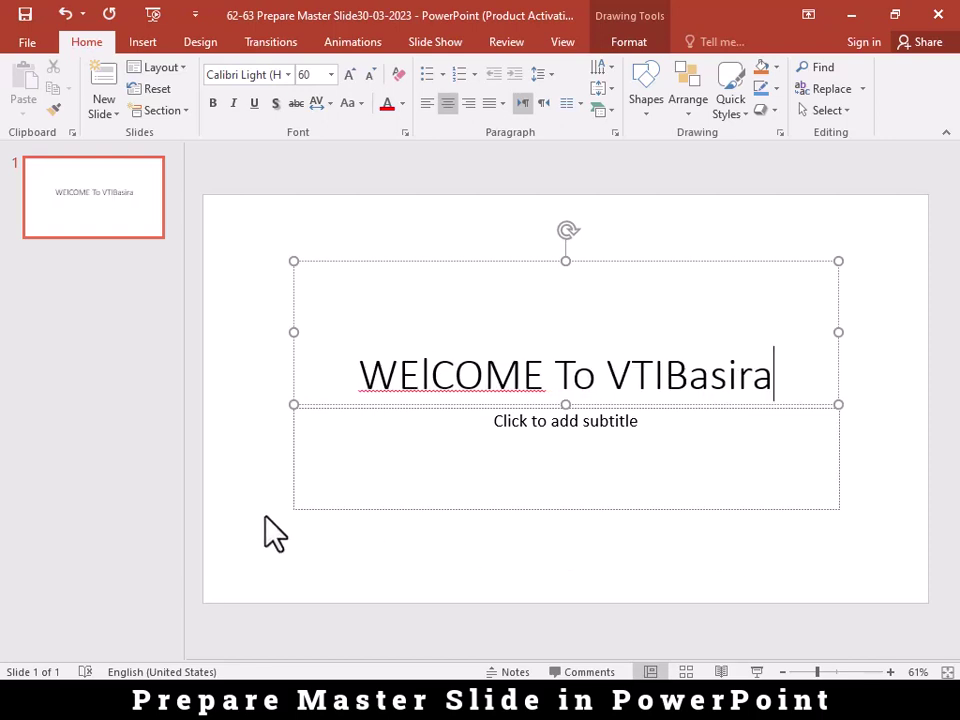
Step: Enter the subtitle 'Computer Operator CBT#02', replacing the stray @ with #
click(590, 426)
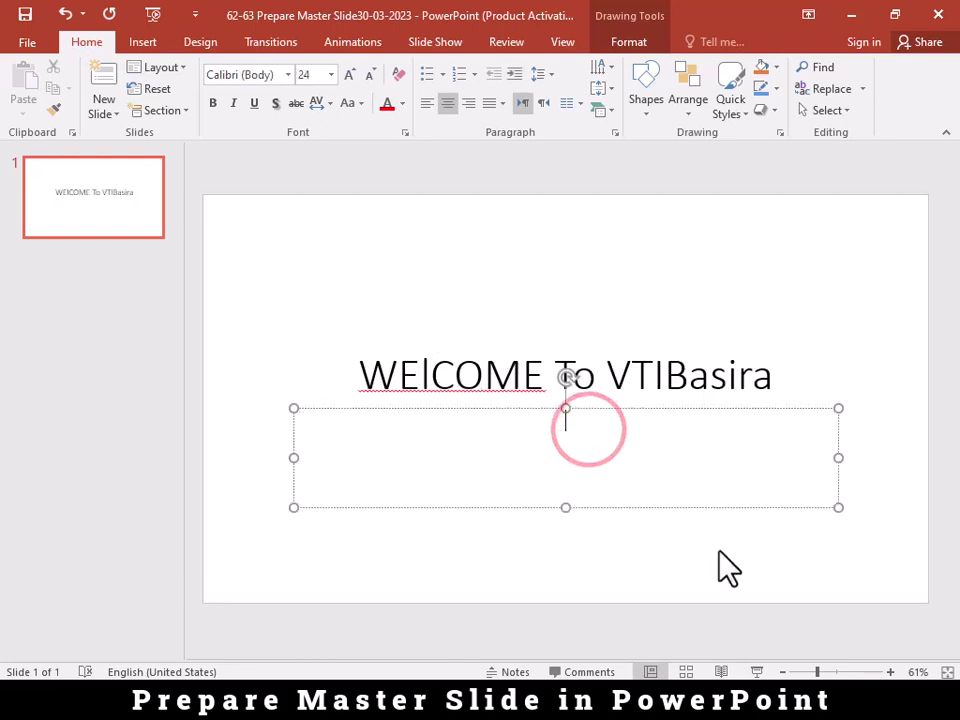
text(C)
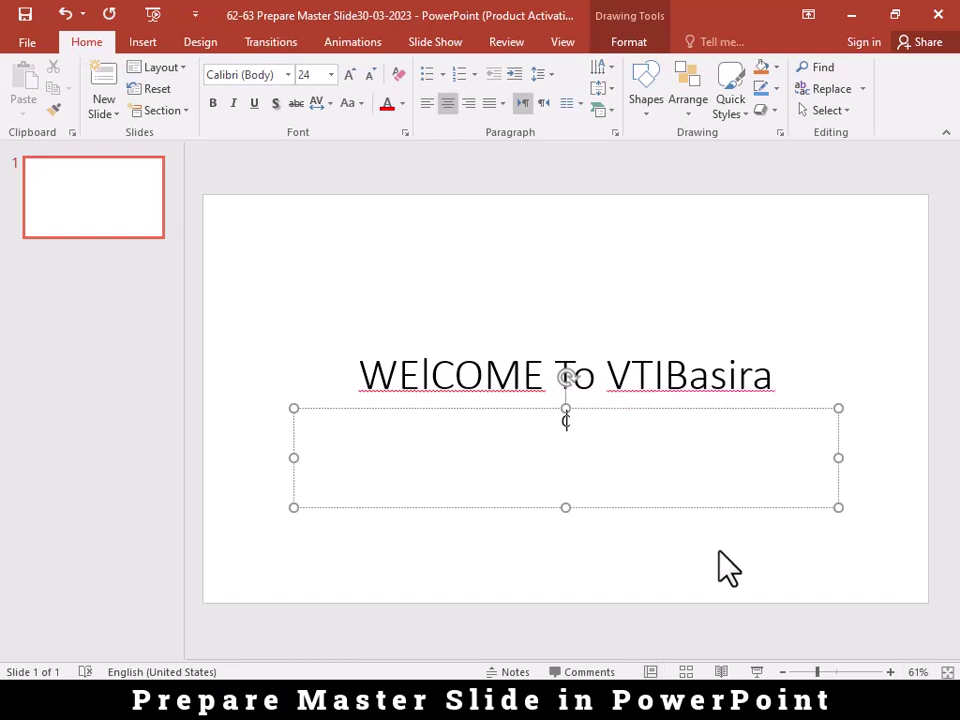
text(omputer)
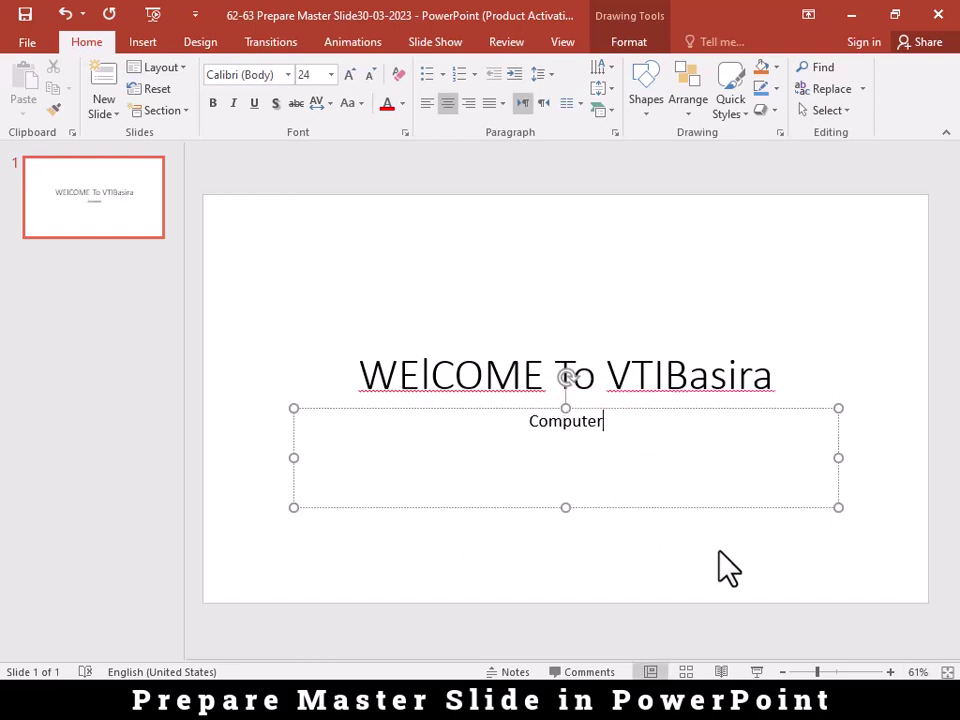
text( Oper)
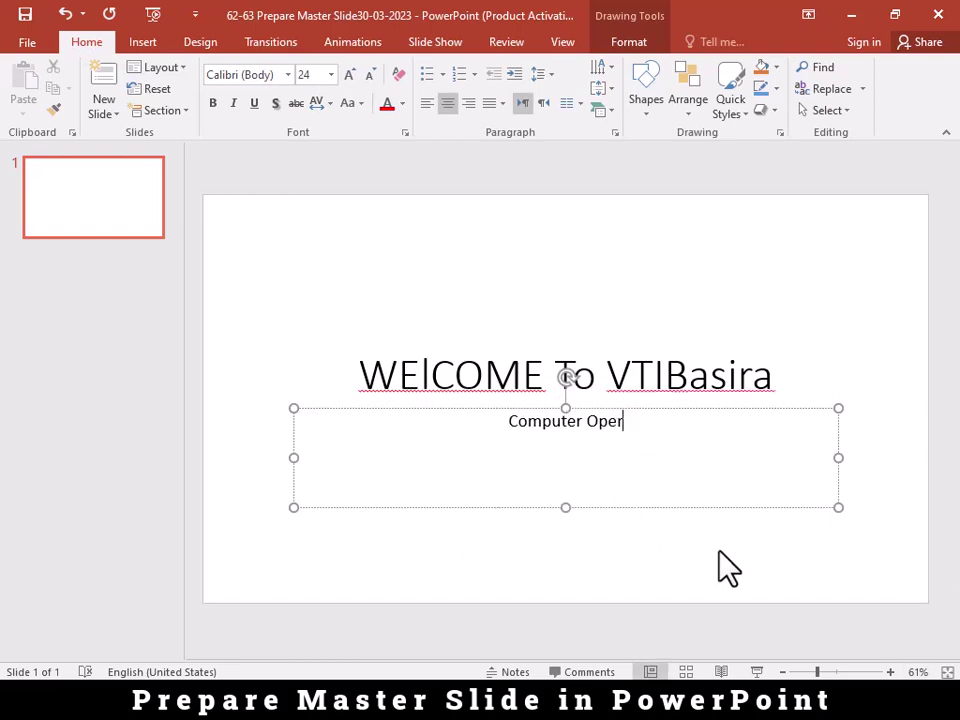
text(ator)
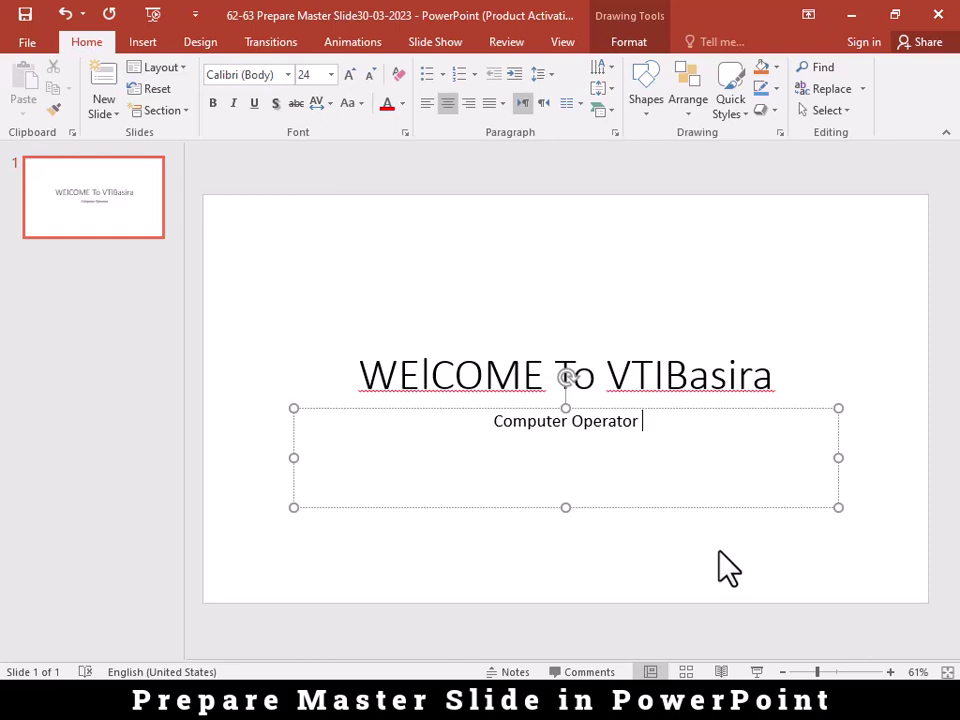
text( CB)
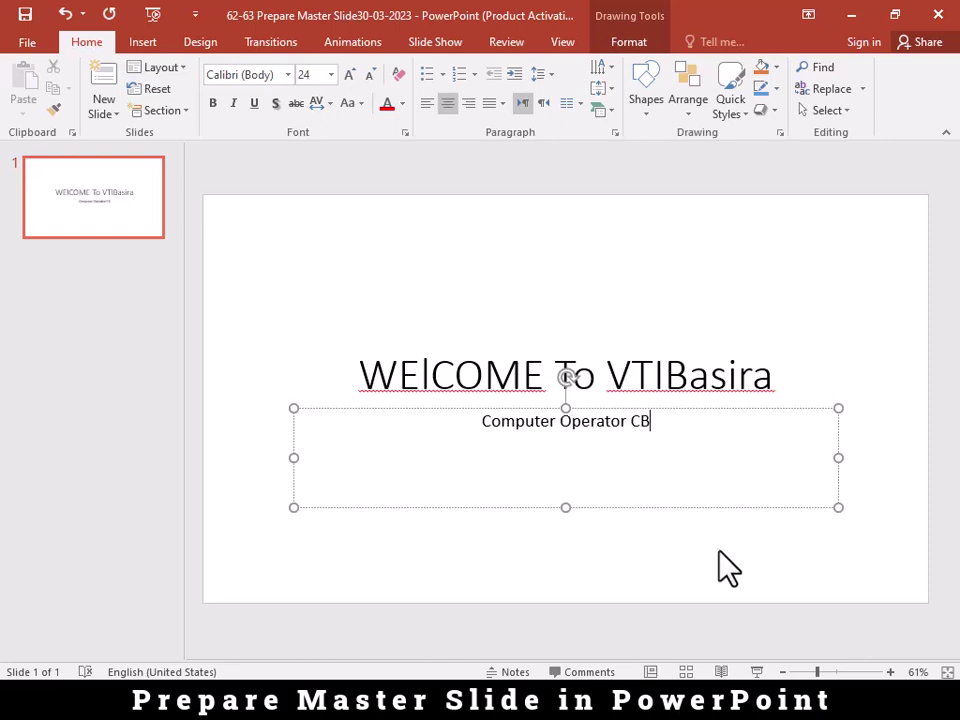
text(T)
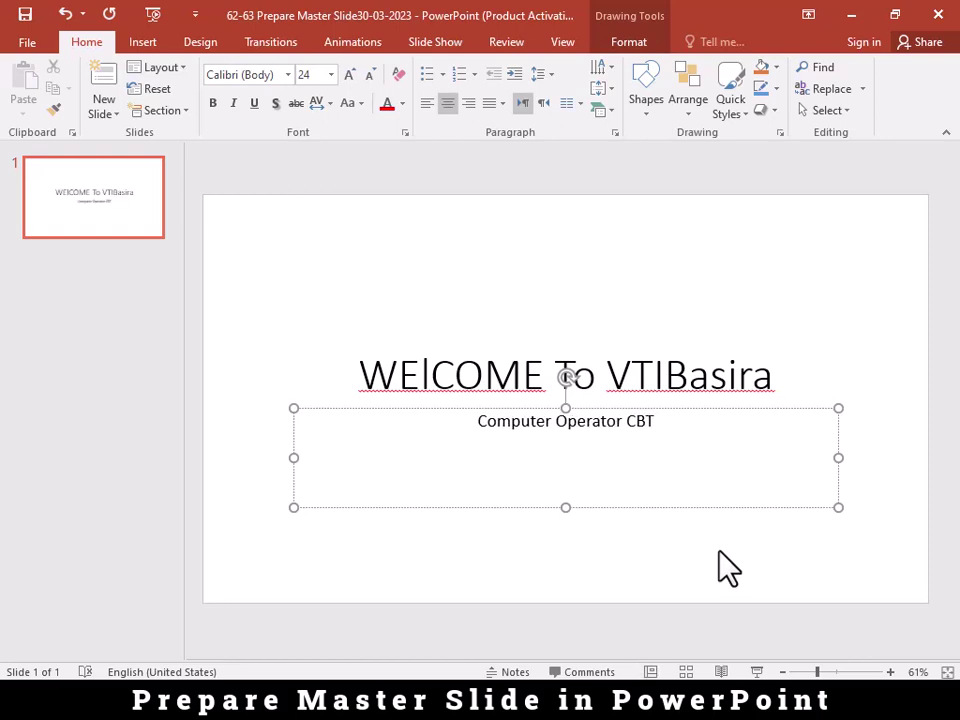
text(@)
key(BackSpace)
text(#)
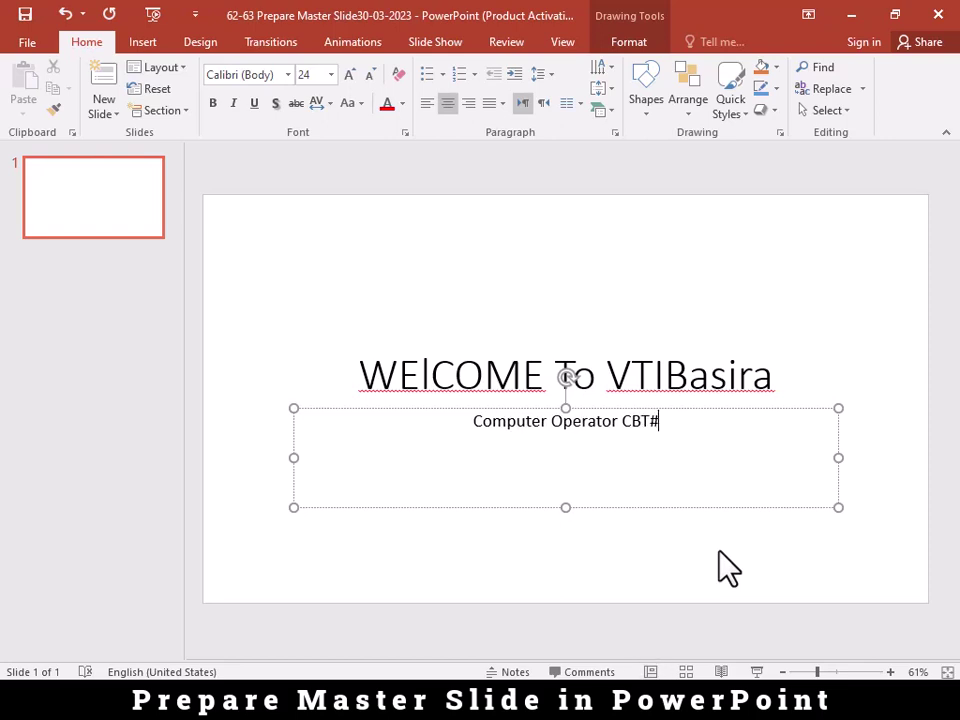
text(02)
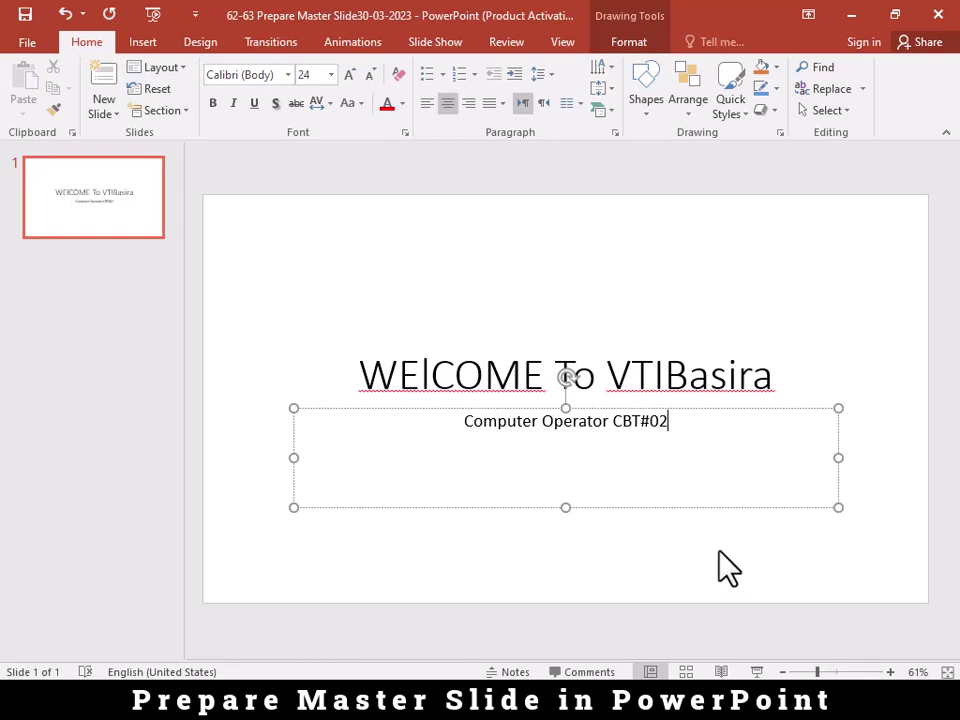
click(426, 527)
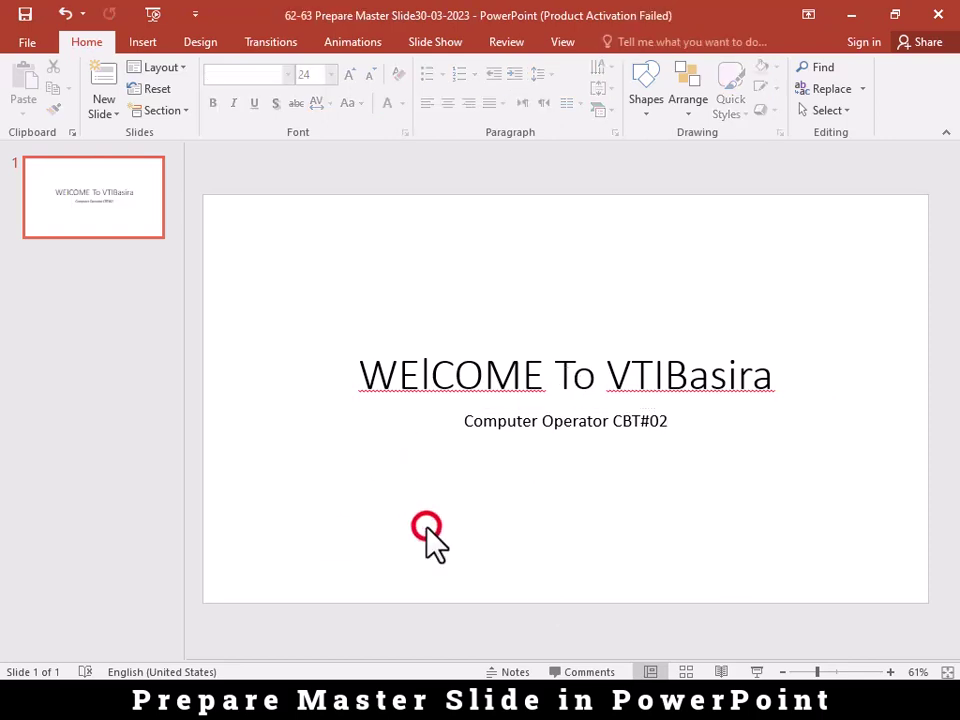
Step: Correct WElCOME to 'Welcome' via the spelling suggestion so the title reads 'Welcome To VTI Basira'
click(452, 368)
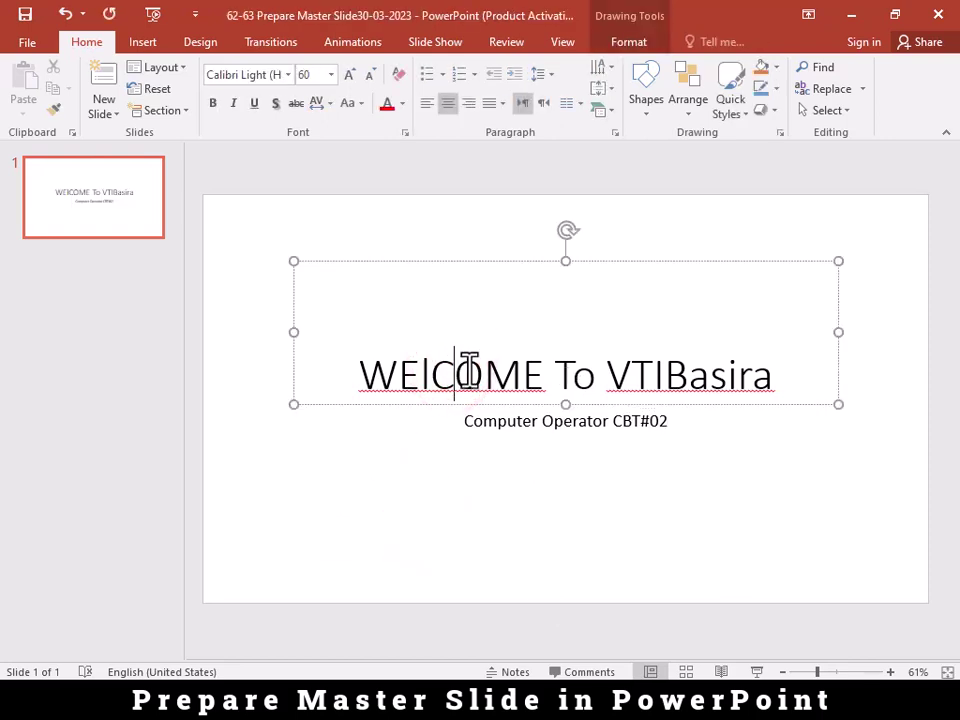
click(664, 378)
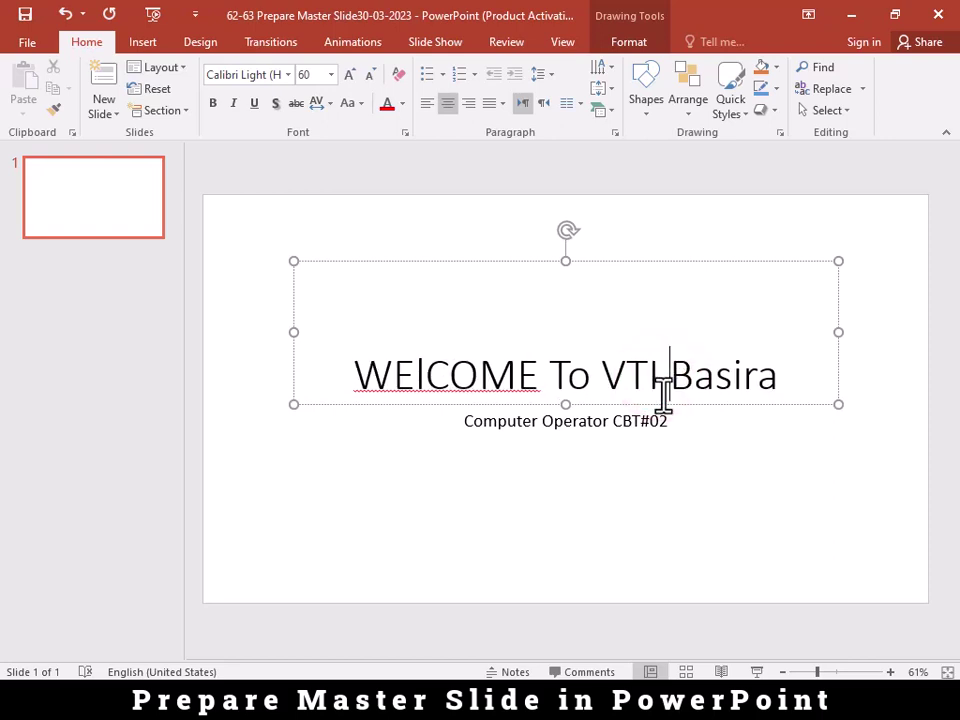
right_click(381, 380)
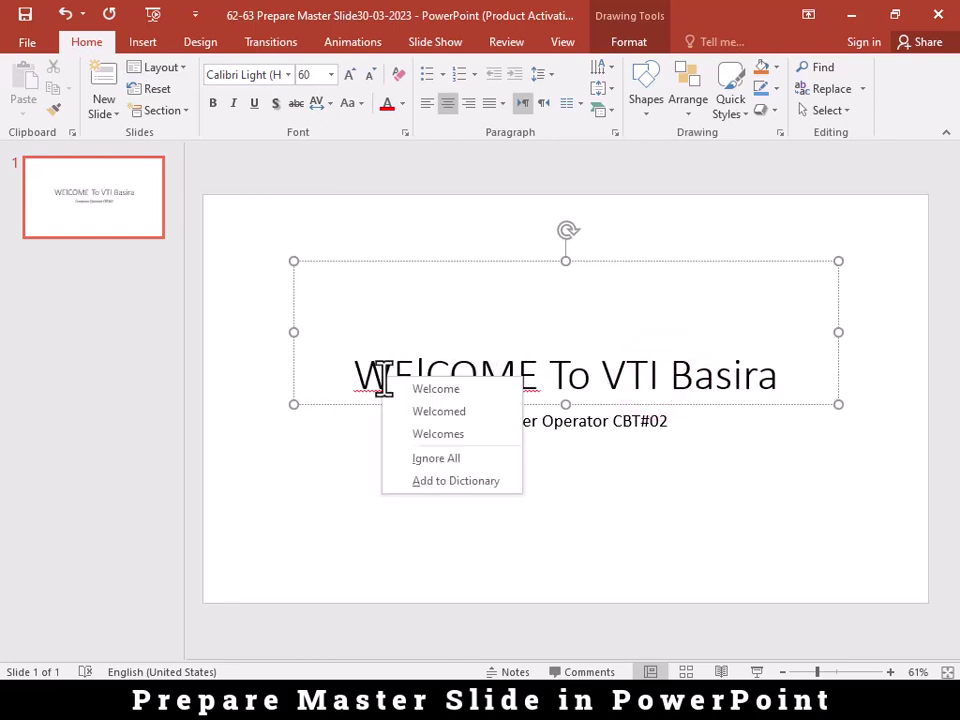
click(437, 391)
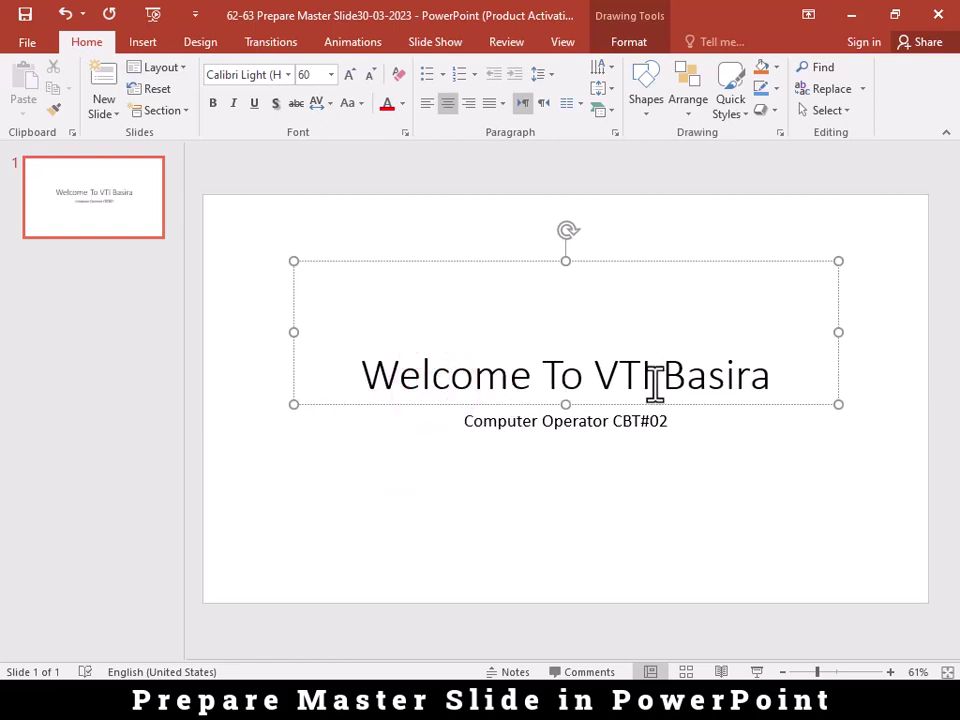
click(590, 486)
click(420, 375)
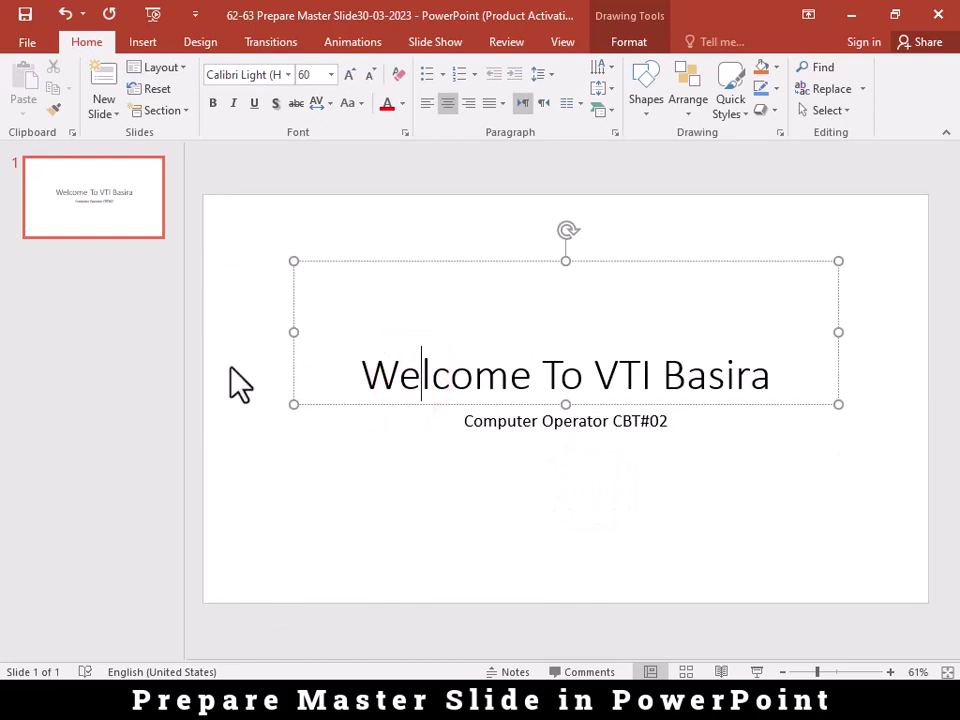
click(306, 488)
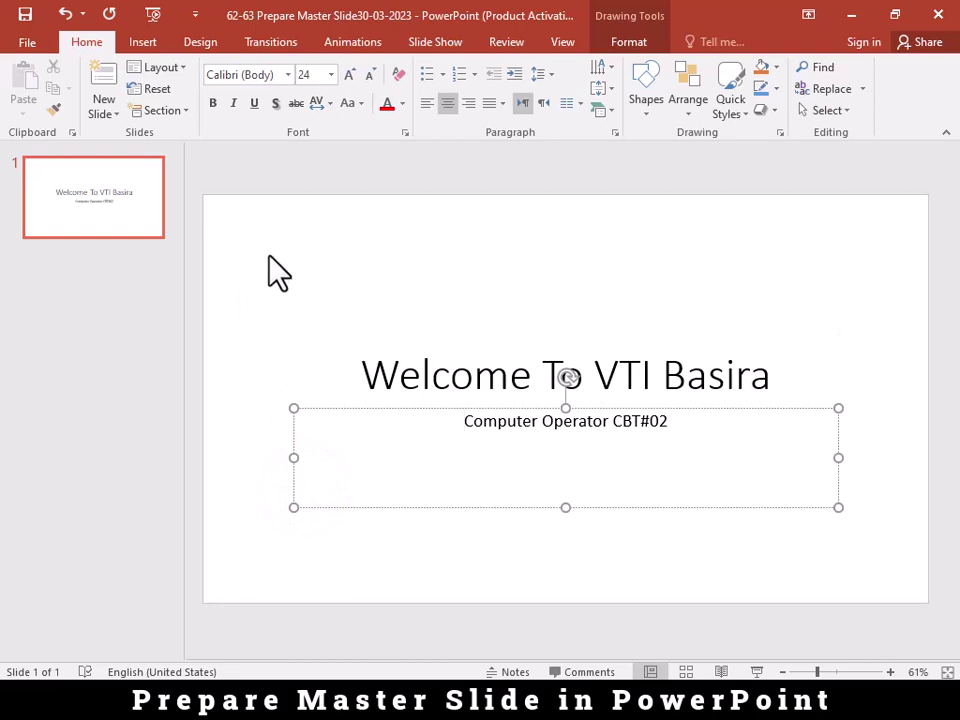
Step: Move the title box slightly higher on the slide
click(400, 368)
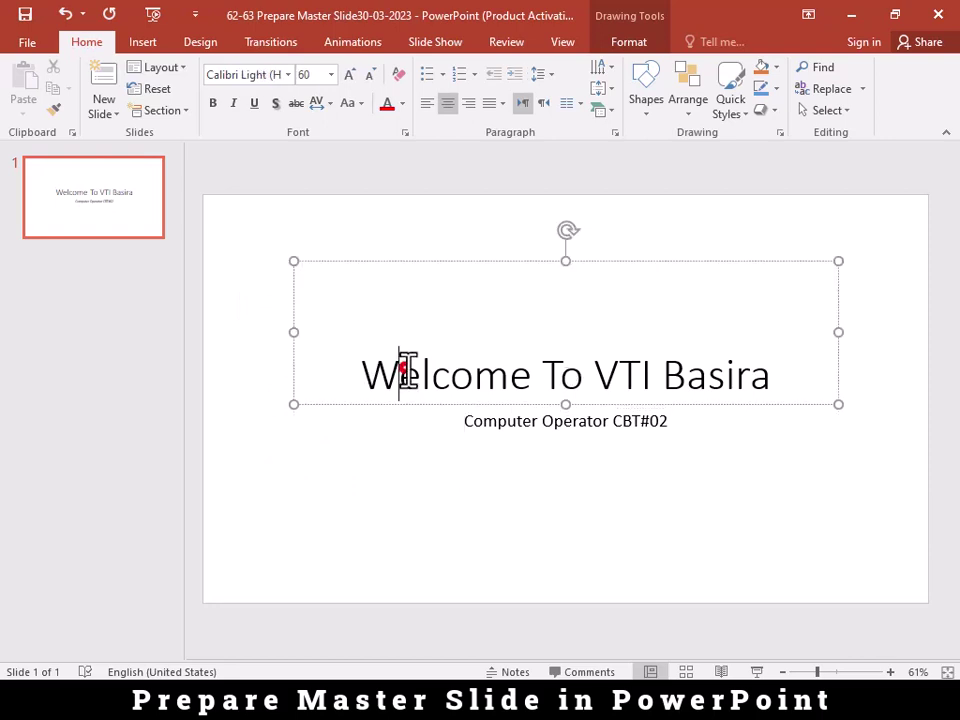
click(506, 311)
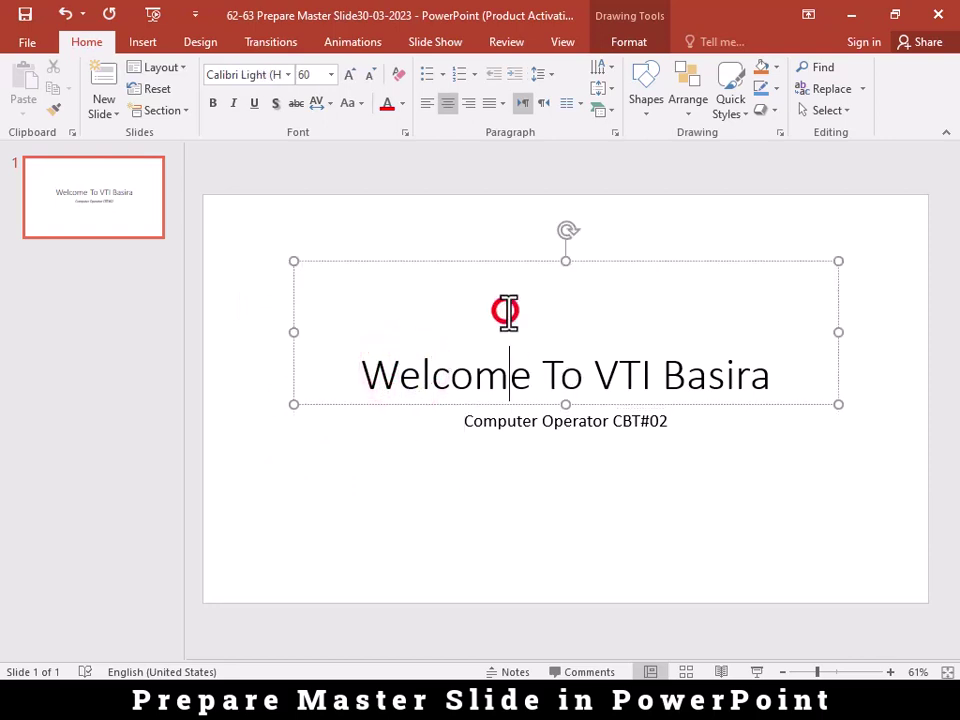
drag(497, 261, 492, 222)
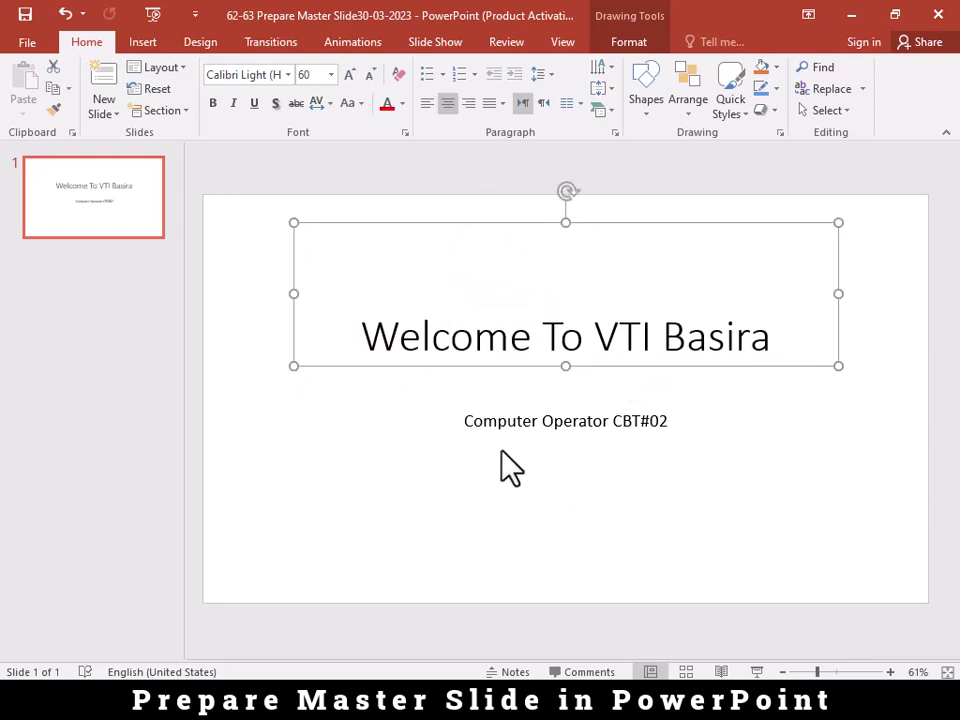
Step: Select the subtitle text and set its font size to 66 pt
click(484, 425)
drag(512, 416, 670, 428)
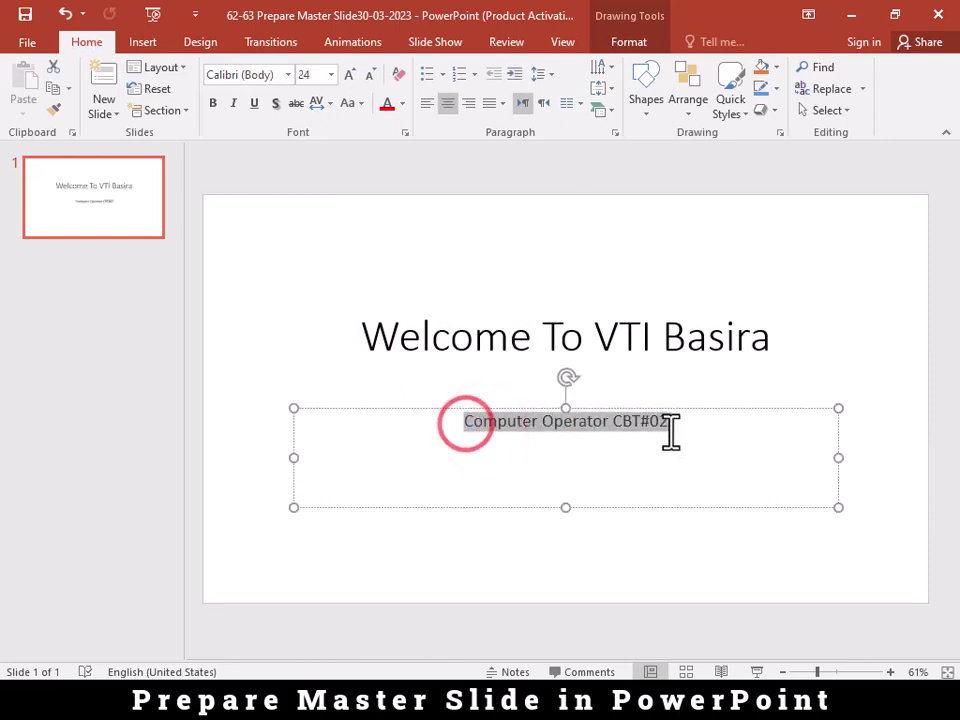
click(331, 74)
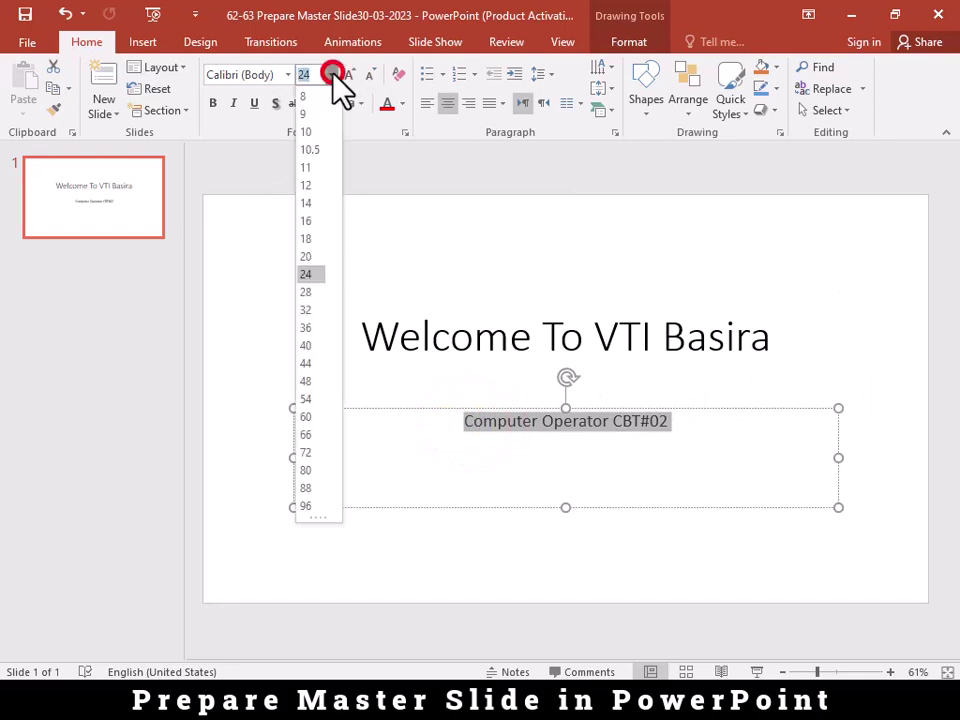
click(317, 436)
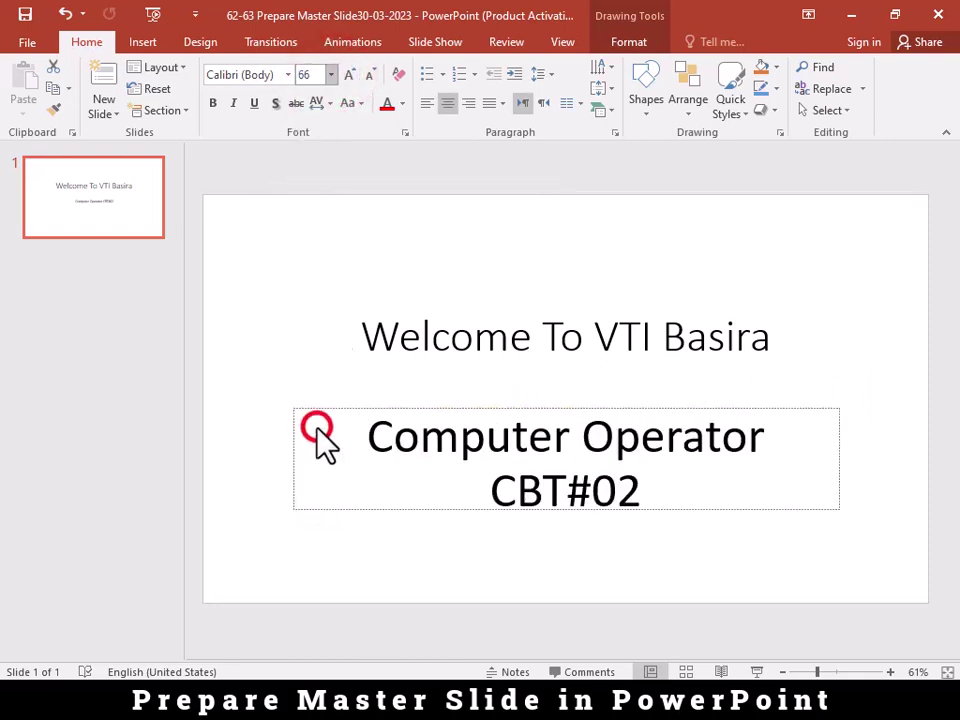
Step: Select the 'Welcome To VTI Basira' title text and change its font to Arial Black
click(364, 330)
drag(364, 330, 829, 304)
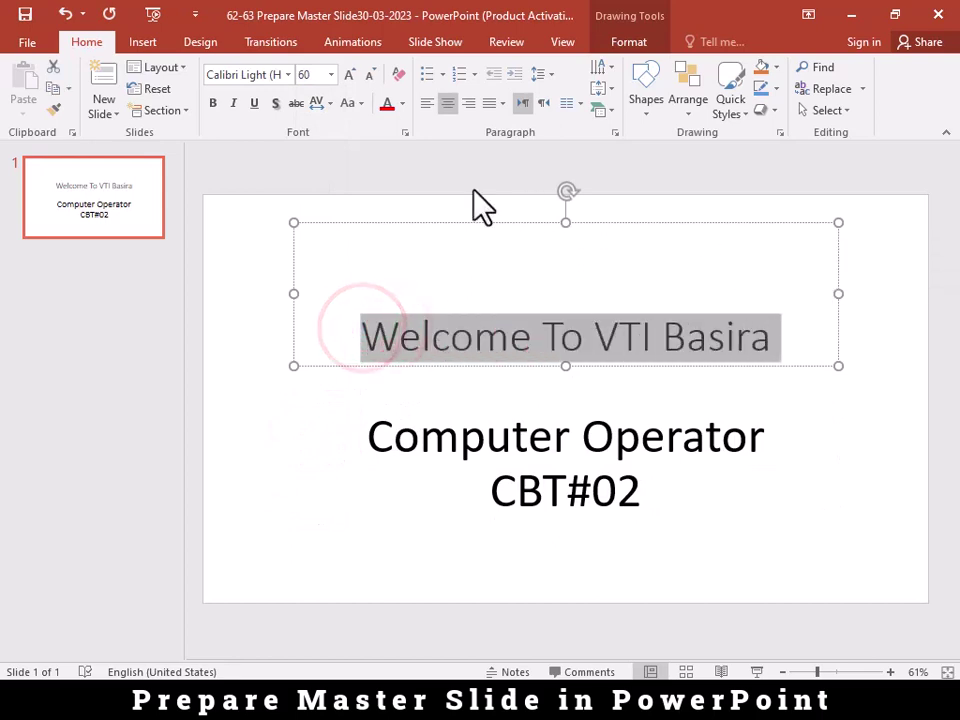
click(288, 75)
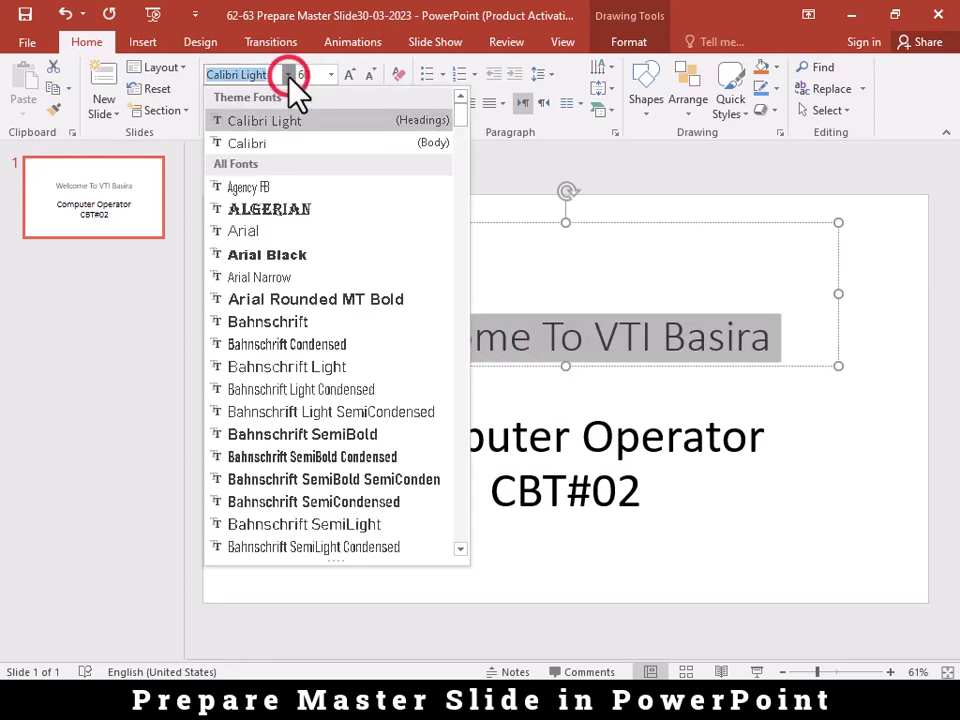
click(268, 257)
click(312, 427)
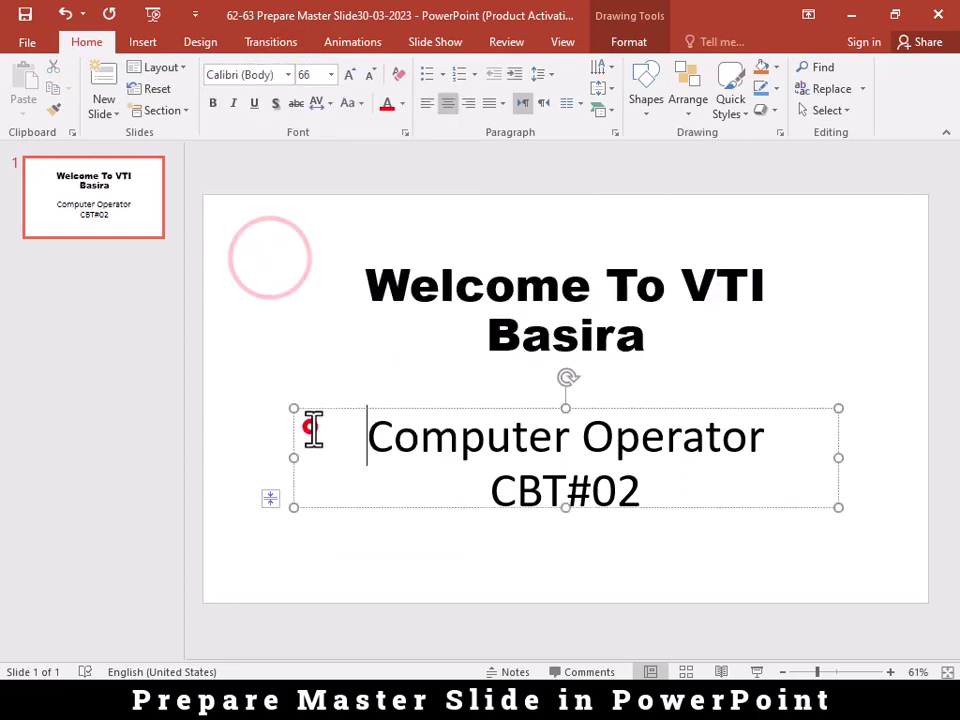
click(295, 320)
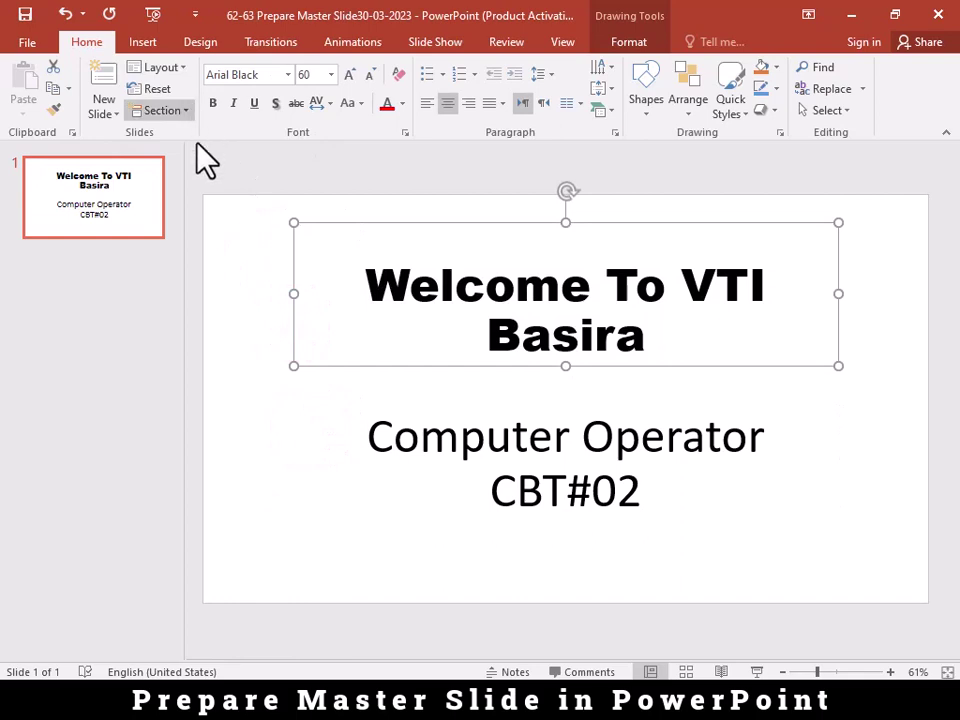
click(266, 272)
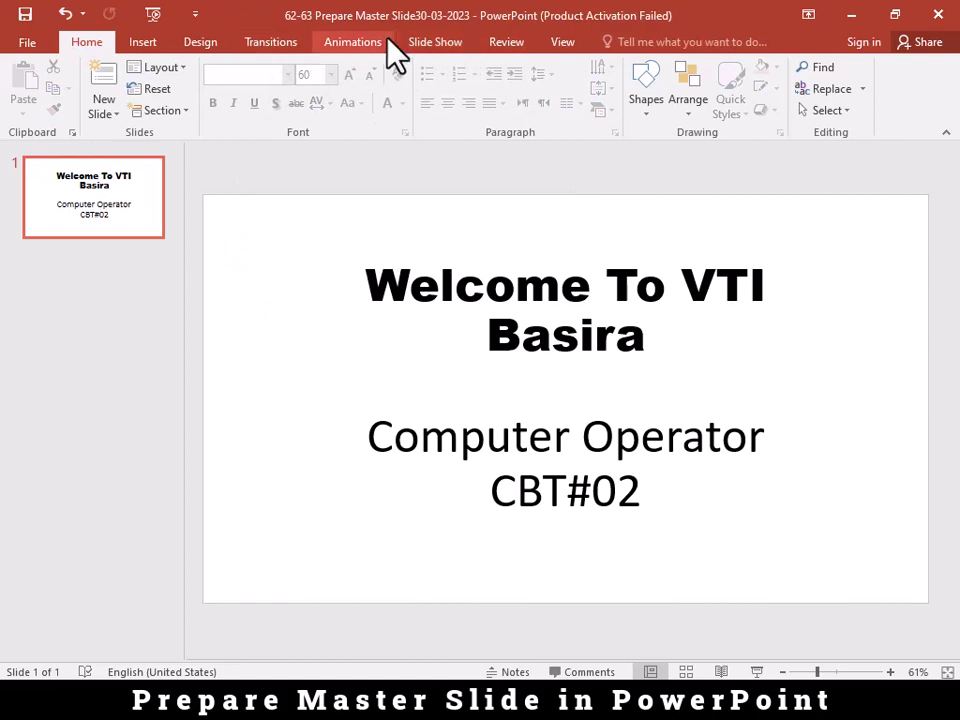
Step: Try several Design themes, including the blue circle-pattern theme and a green-pattern variant
click(206, 41)
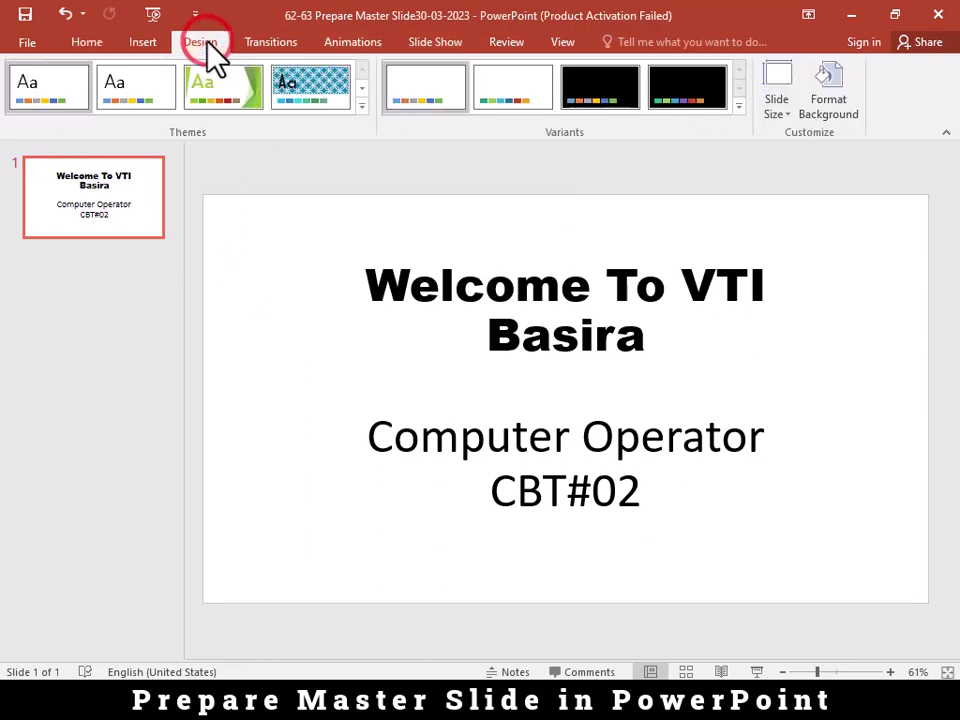
click(52, 81)
click(128, 87)
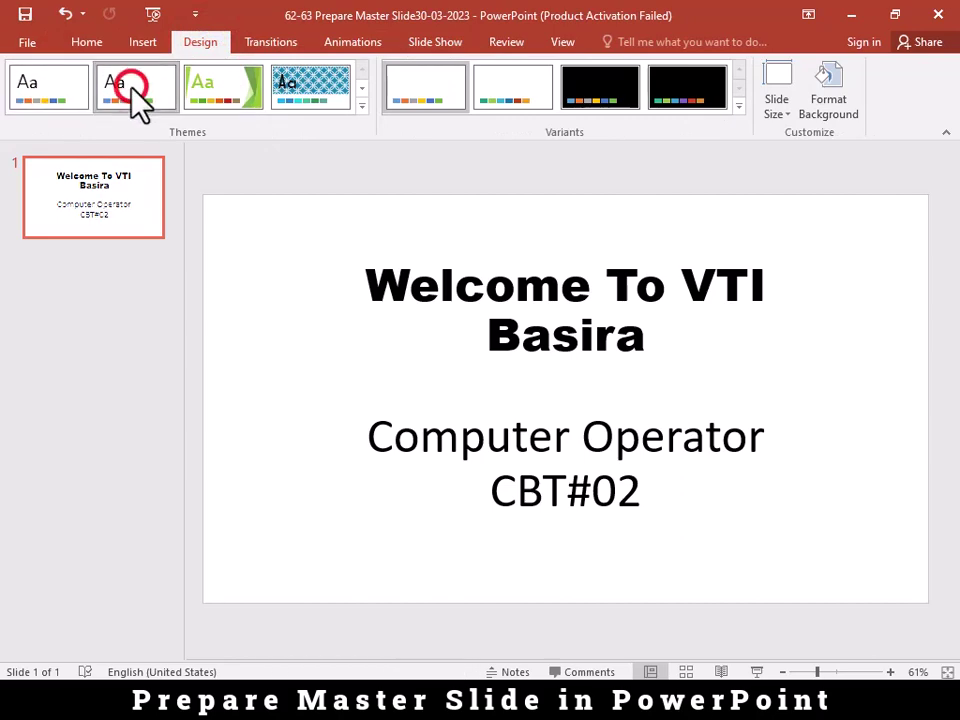
click(235, 86)
click(309, 84)
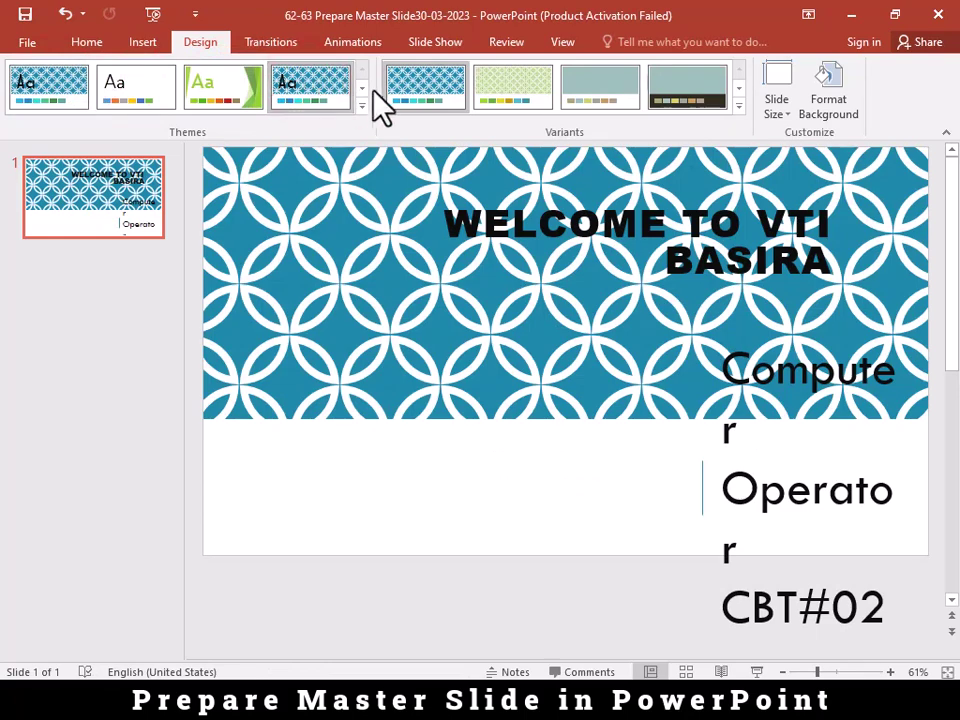
click(391, 86)
click(514, 88)
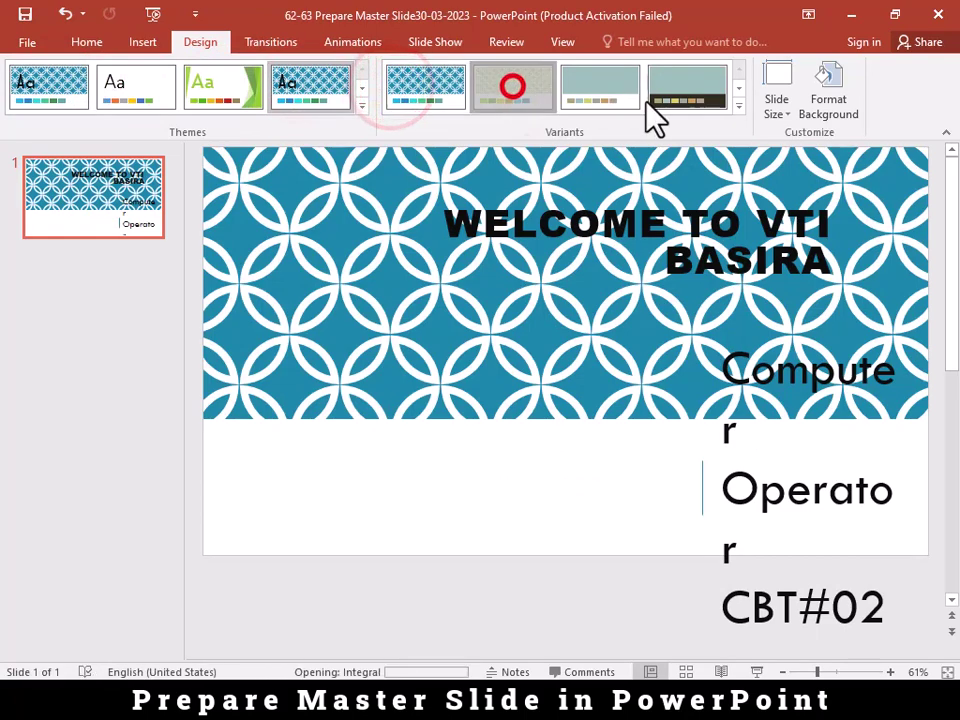
Step: Look through the Variants options, then apply the plain white Office theme
click(740, 105)
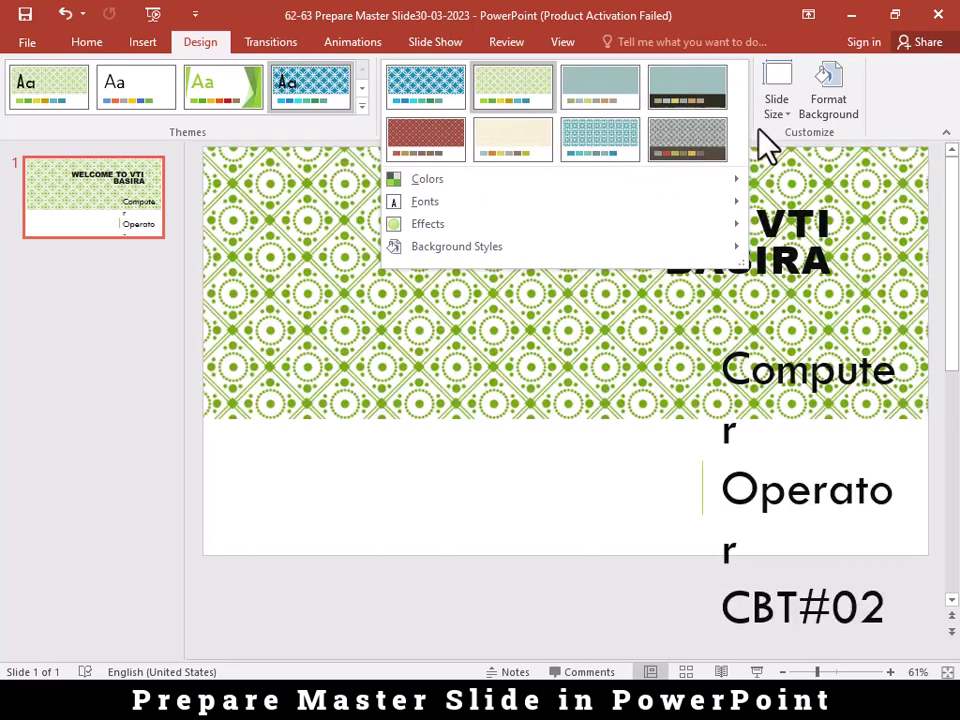
click(768, 146)
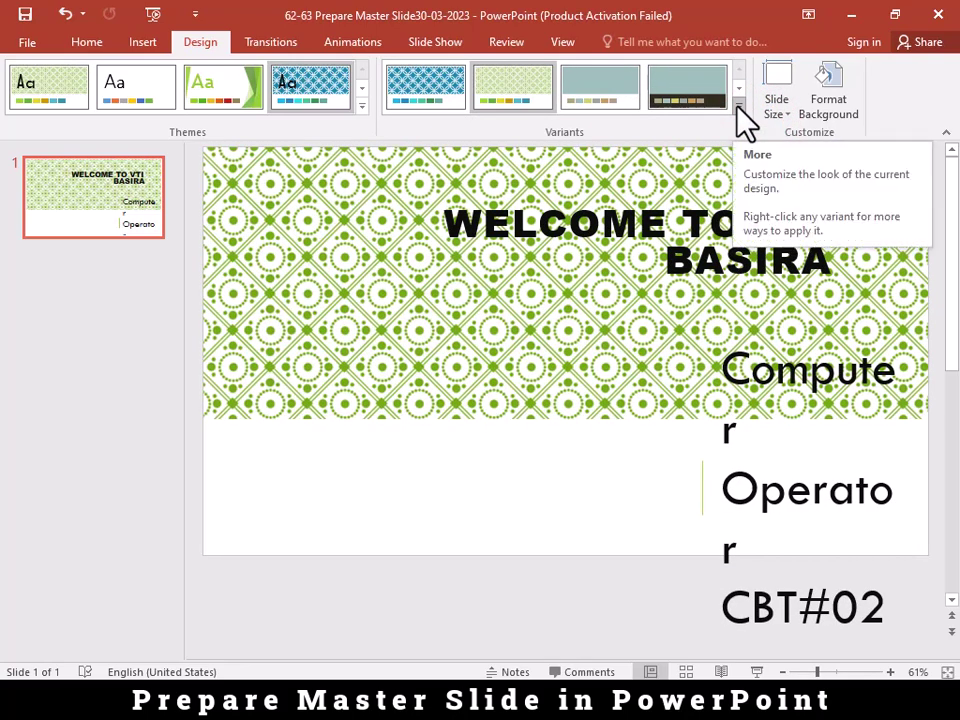
click(737, 107)
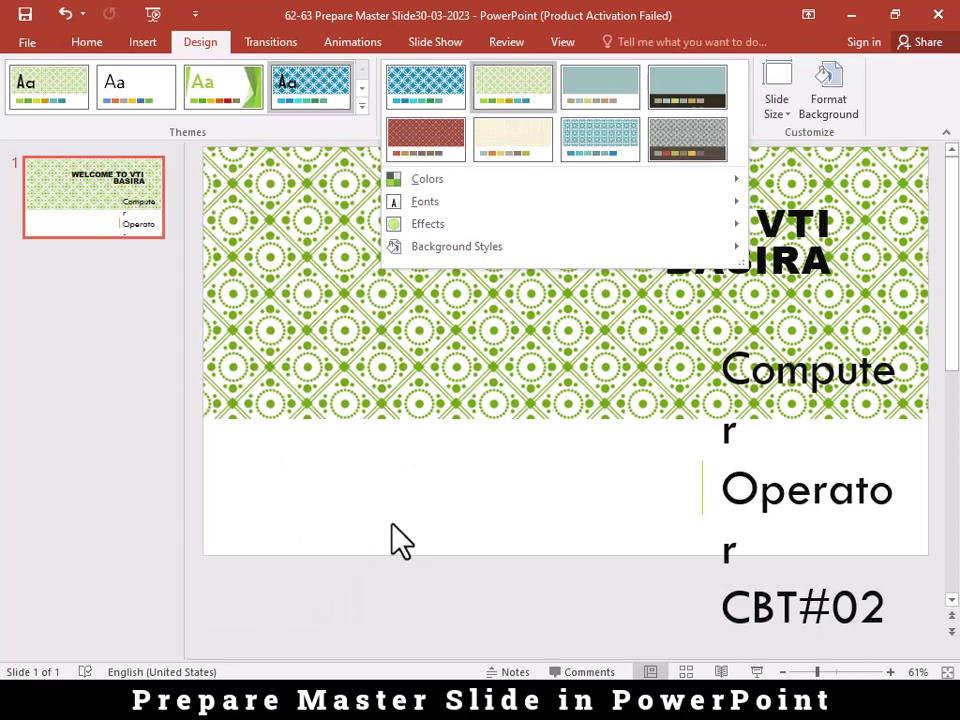
click(522, 514)
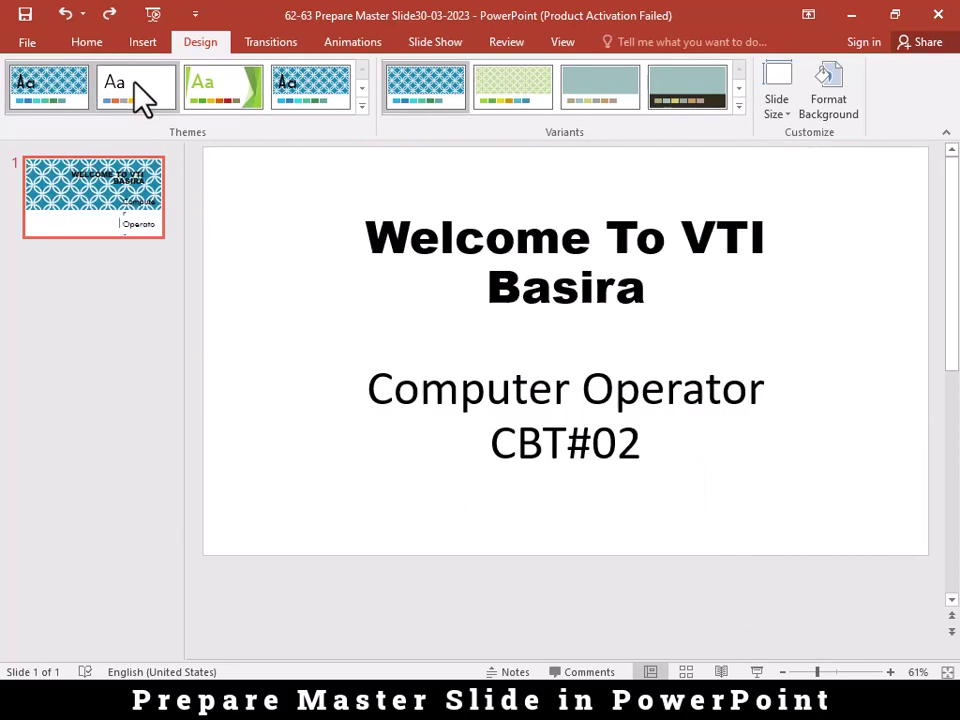
click(133, 83)
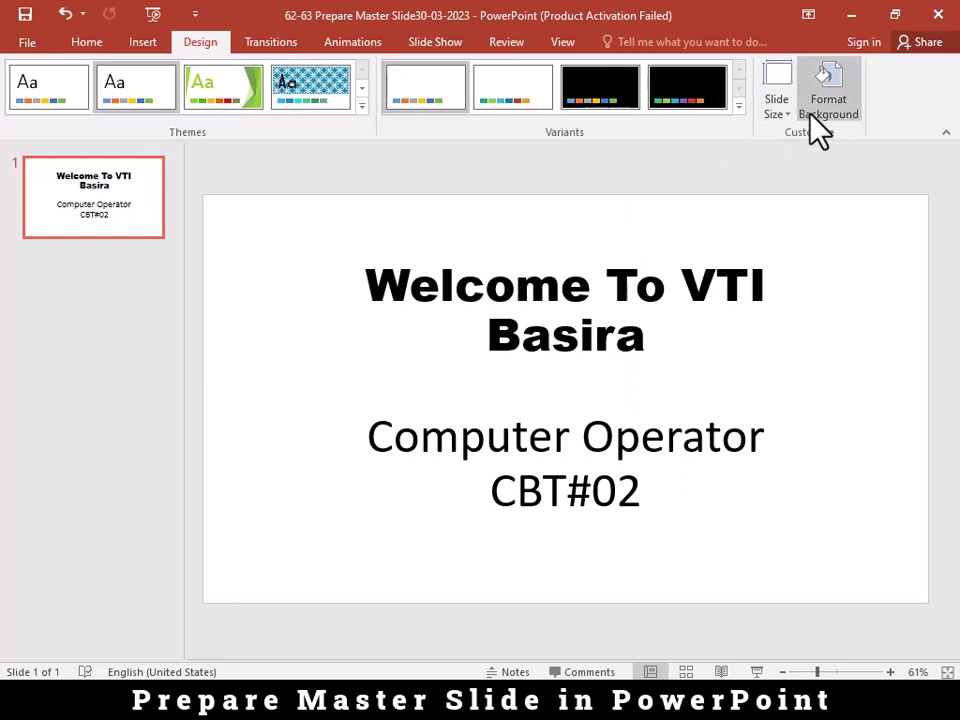
Step: Change the slide background to a gradient fill using a blue radial preset
click(828, 87)
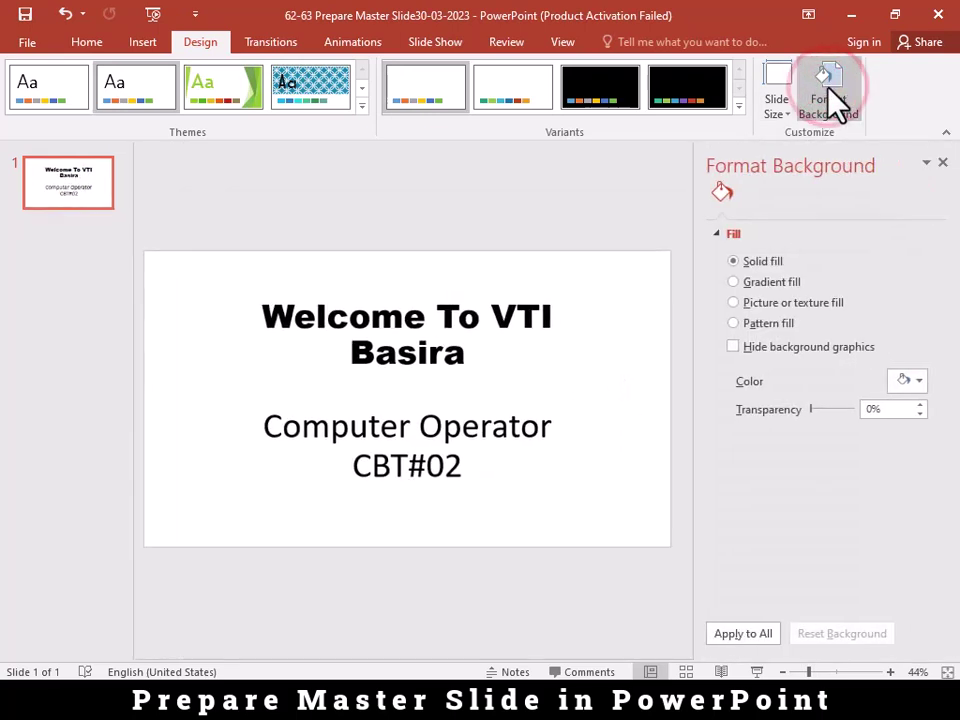
click(760, 283)
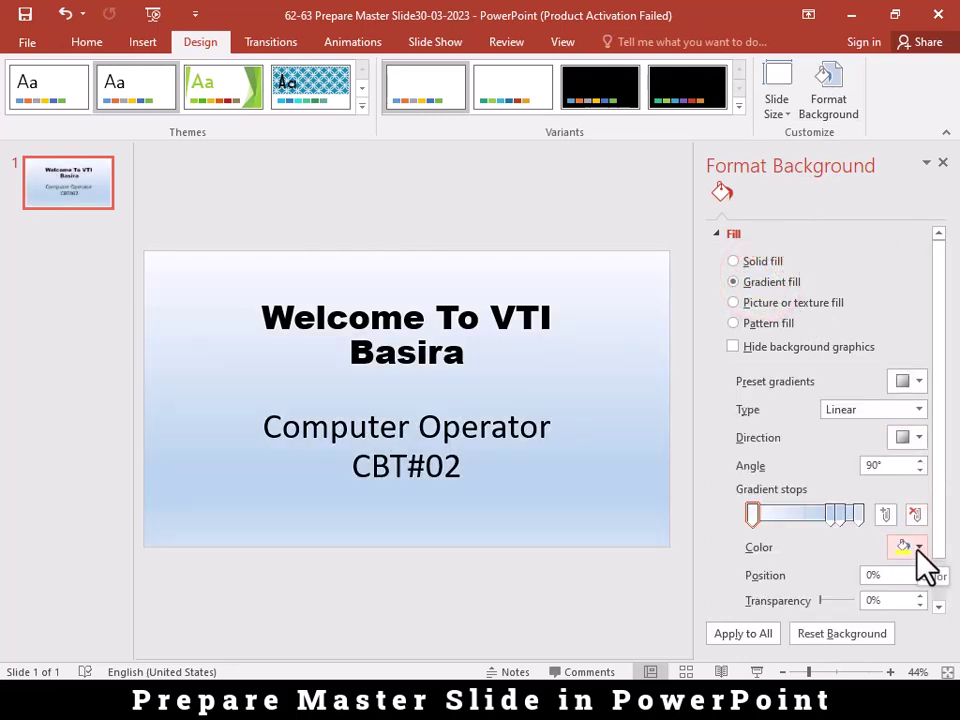
click(906, 381)
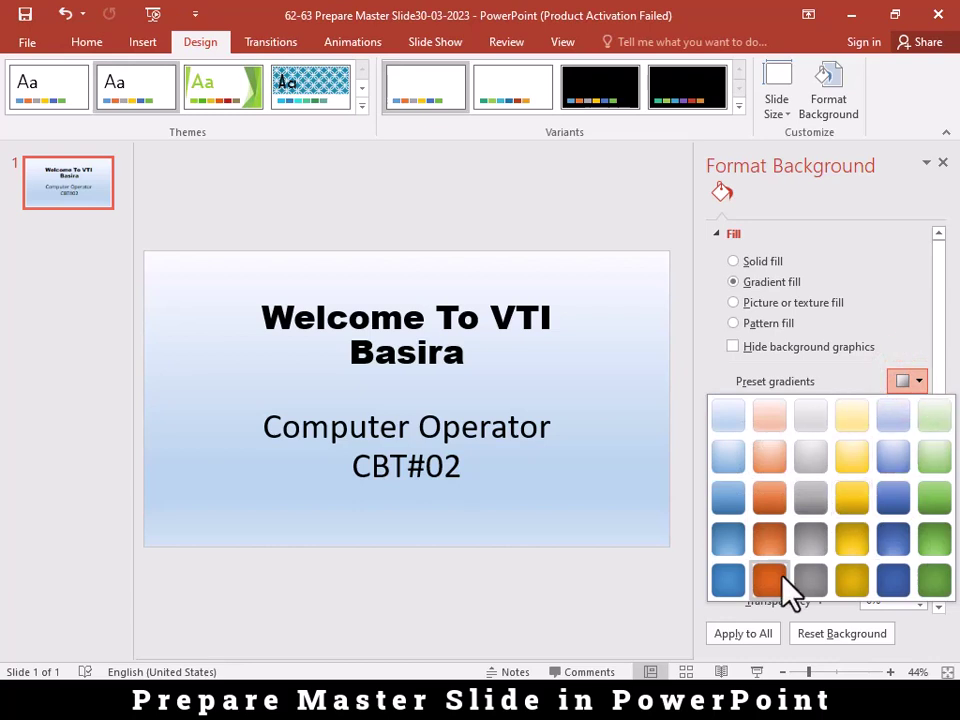
click(891, 538)
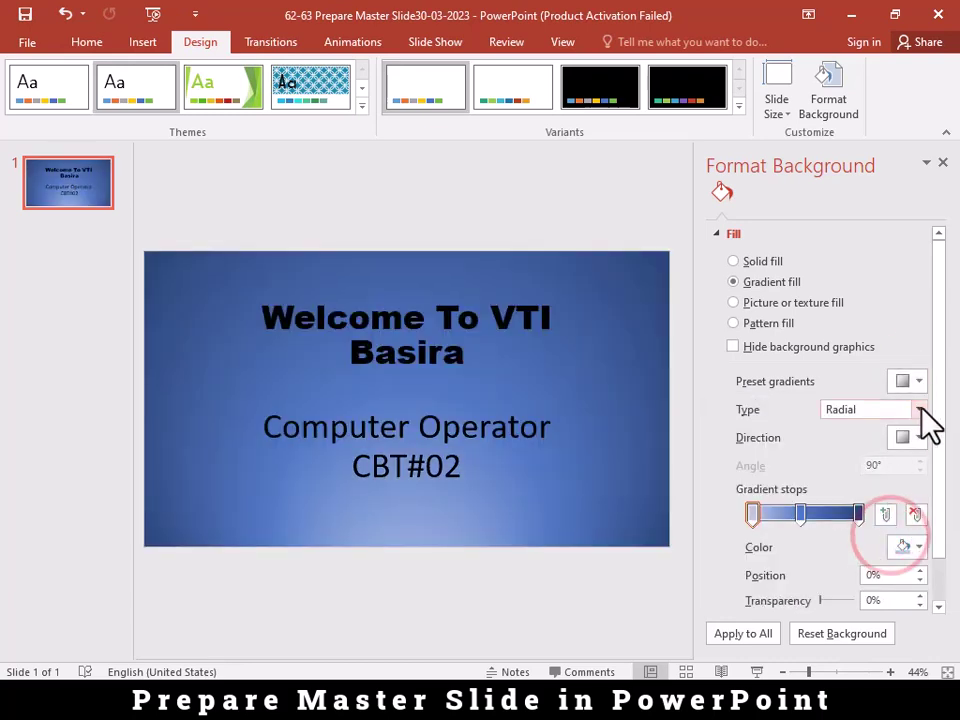
Step: Set the first gradient stop to red and the radial direction to From Center
click(918, 440)
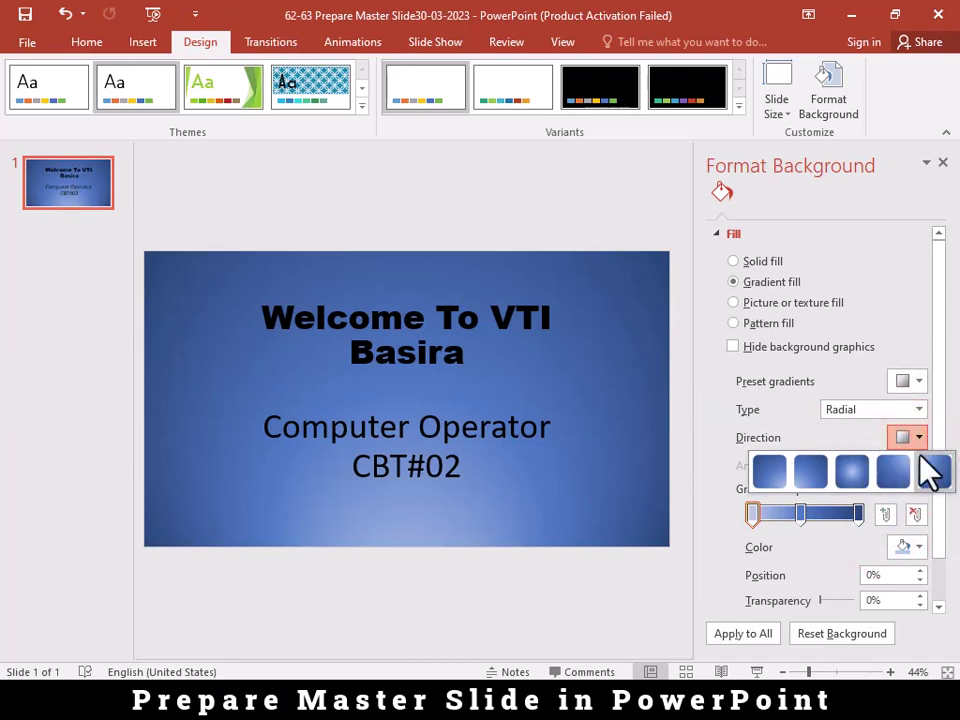
click(910, 442)
click(910, 442)
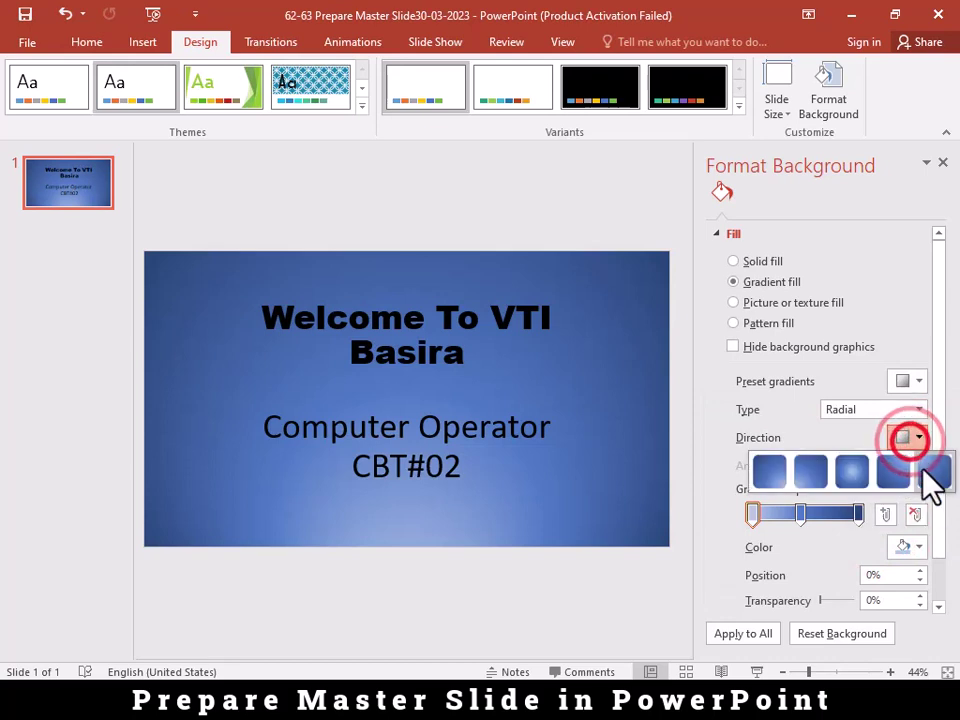
click(912, 547)
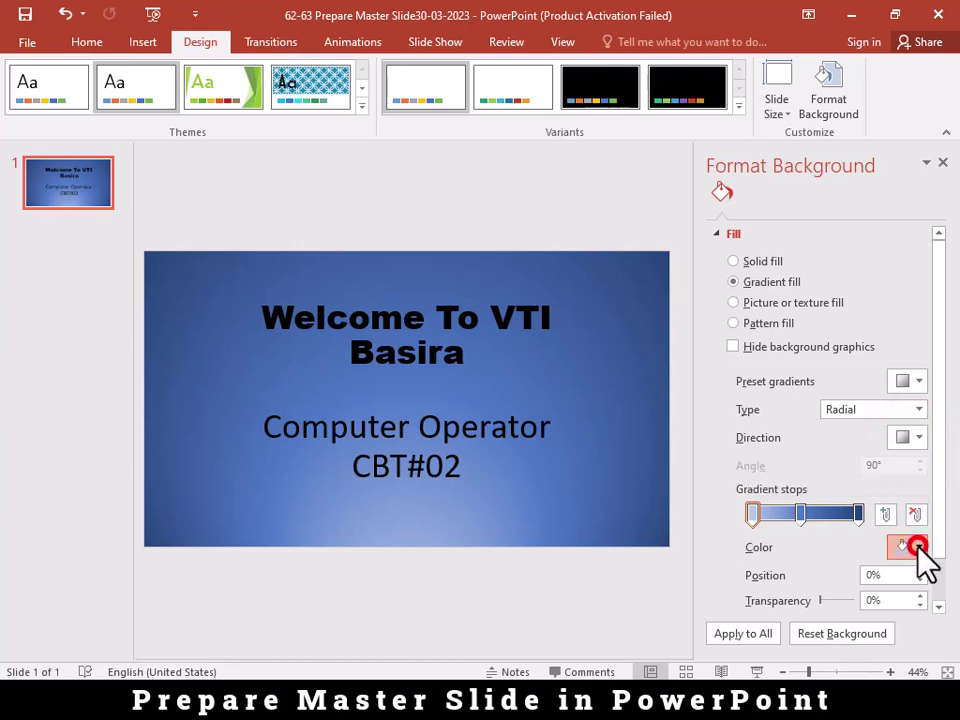
click(820, 489)
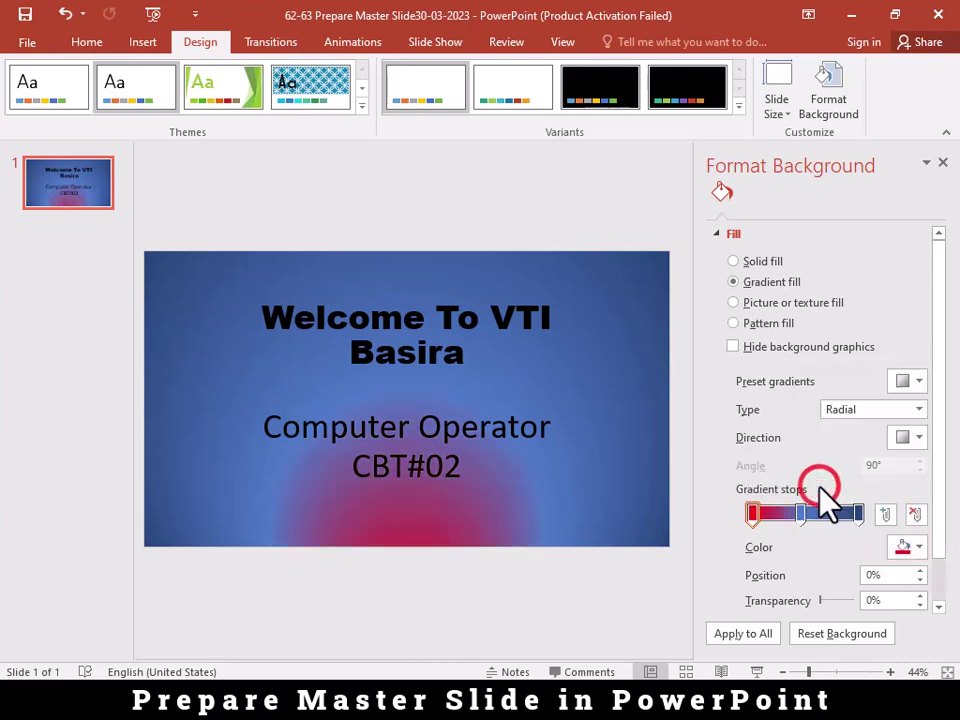
click(917, 440)
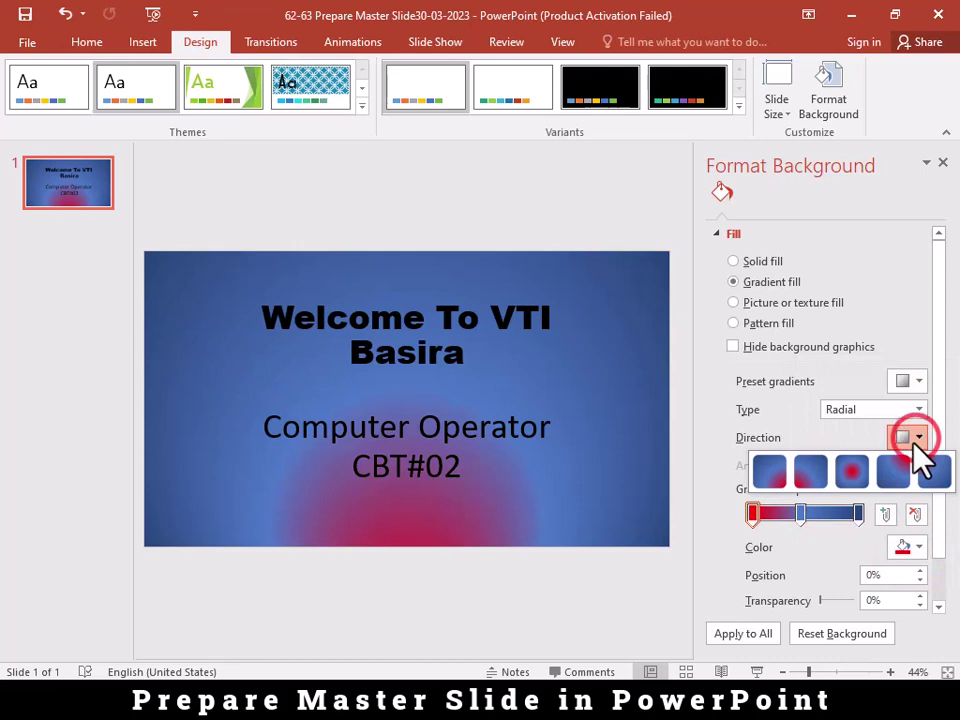
click(858, 478)
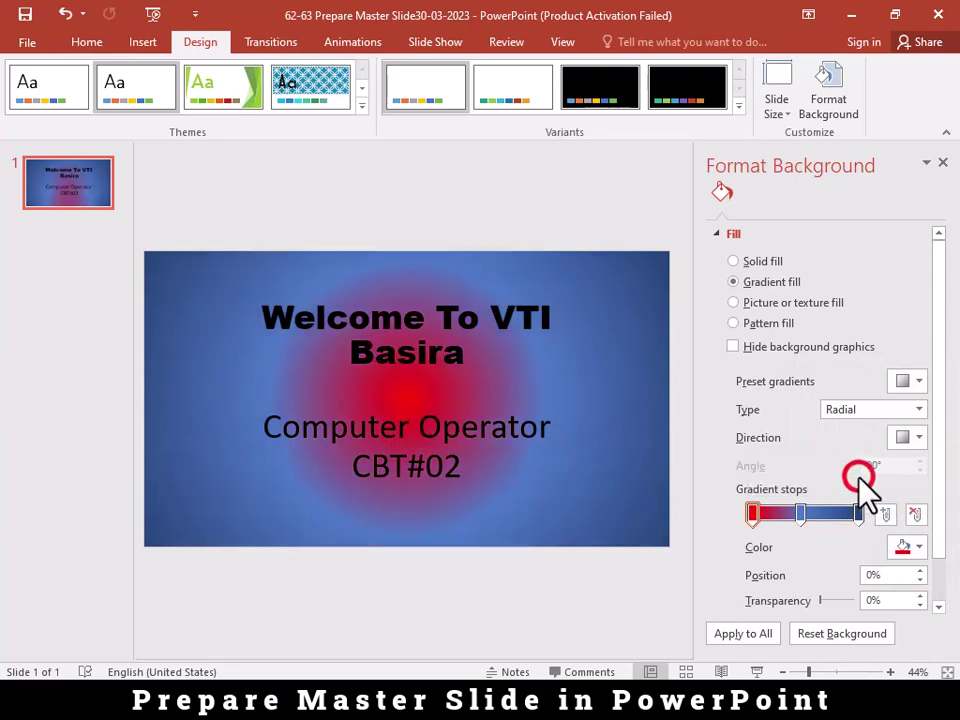
Step: Apply the red-to-blue radial gradient background to all slides
click(919, 381)
click(919, 381)
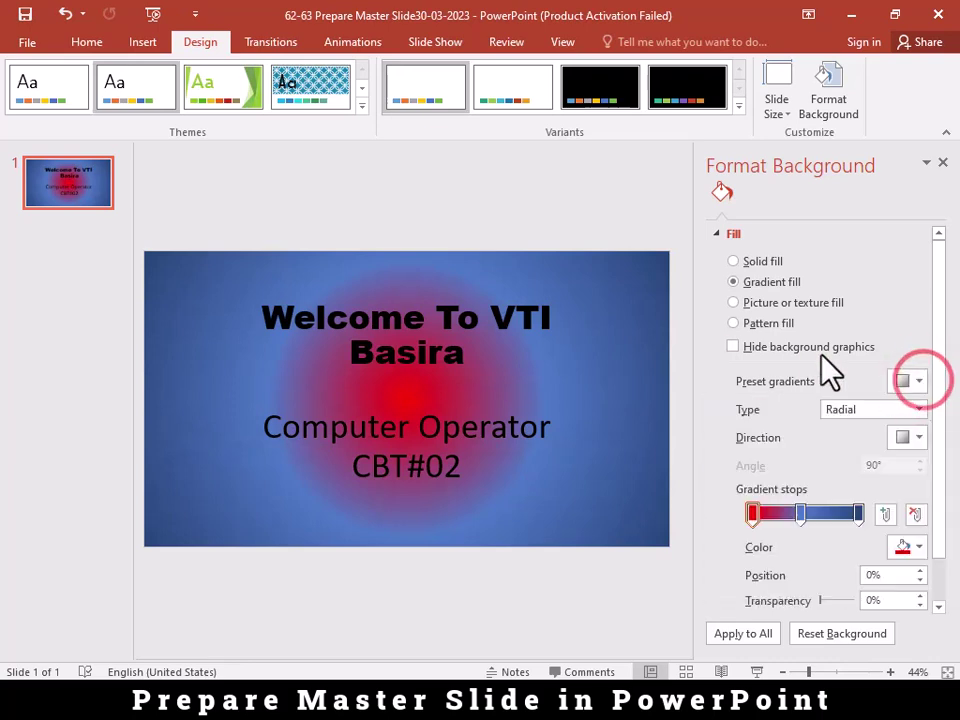
scroll(834, 400, down, 1)
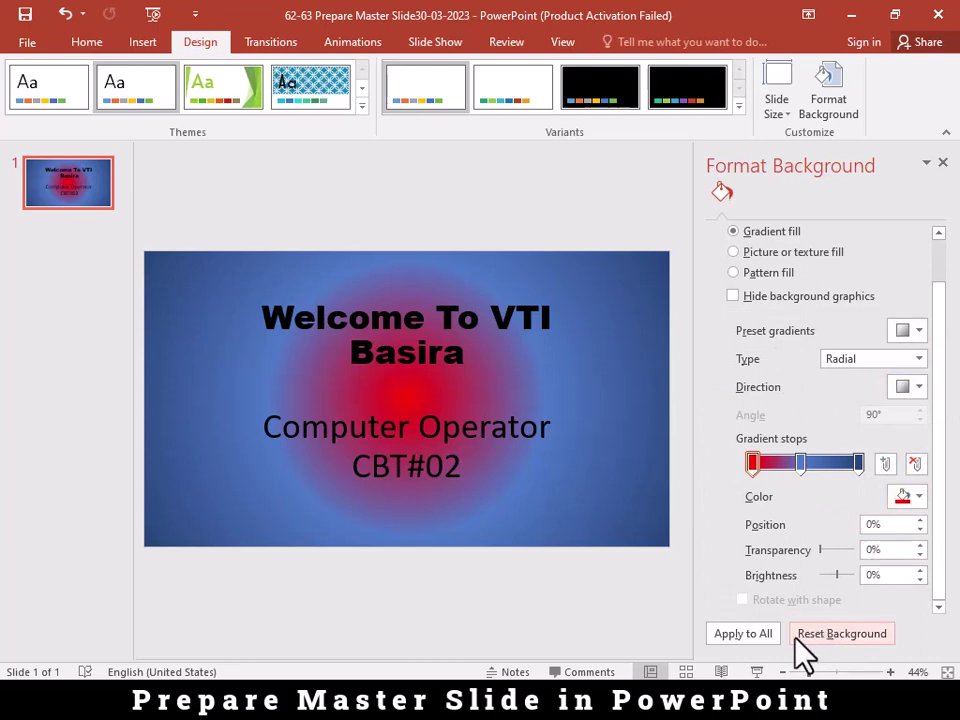
click(733, 636)
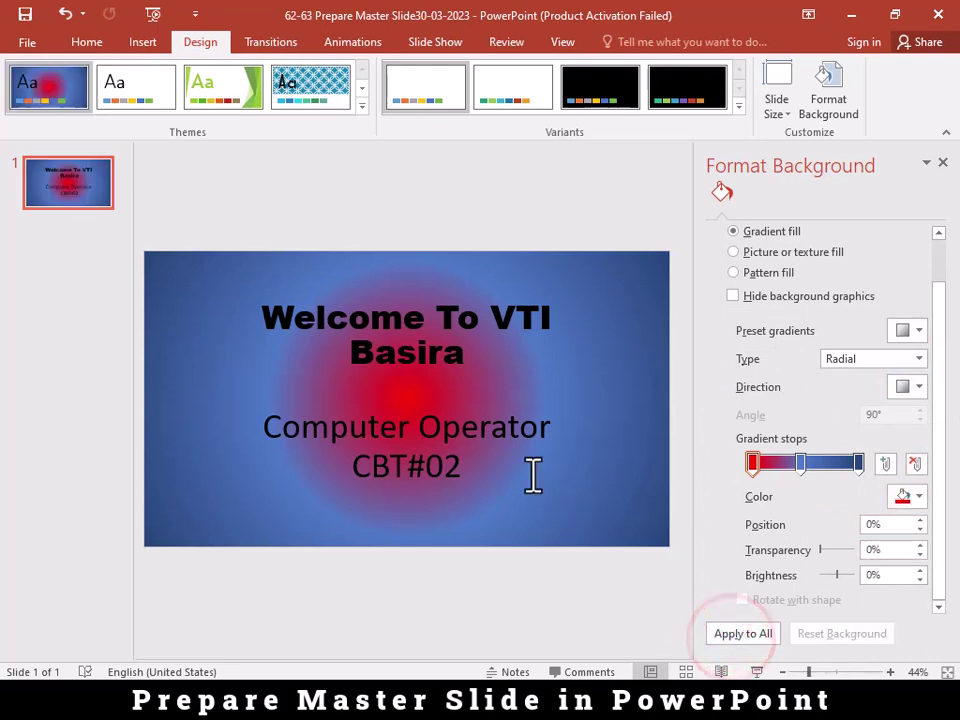
Step: Deselect the subtitle, then go through the ribbon tabs from Home to Review, ending on View
click(531, 474)
click(482, 492)
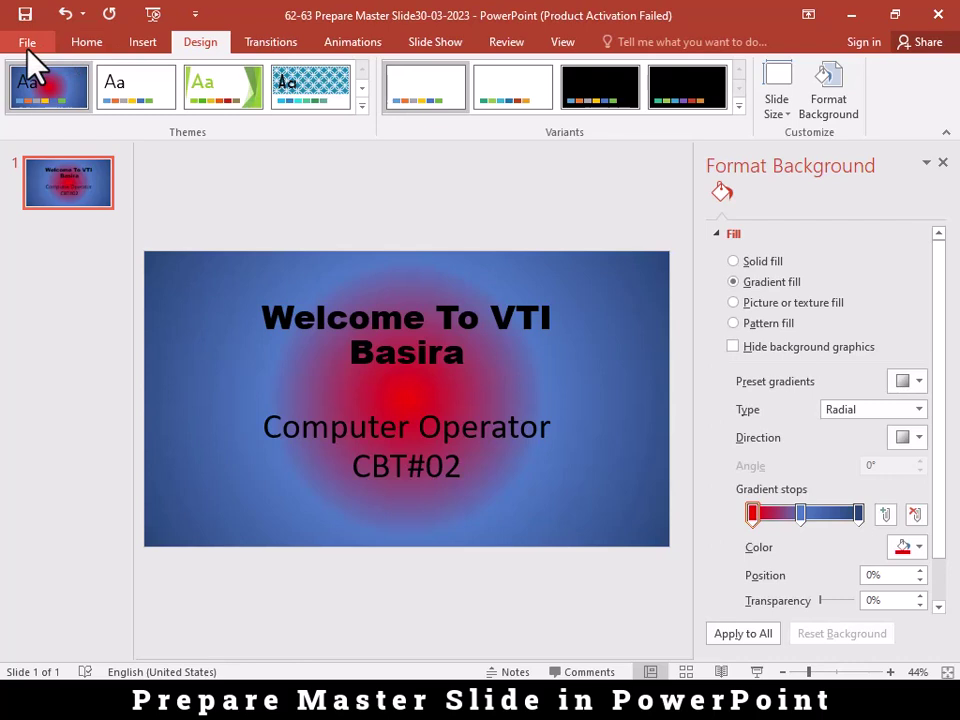
click(88, 44)
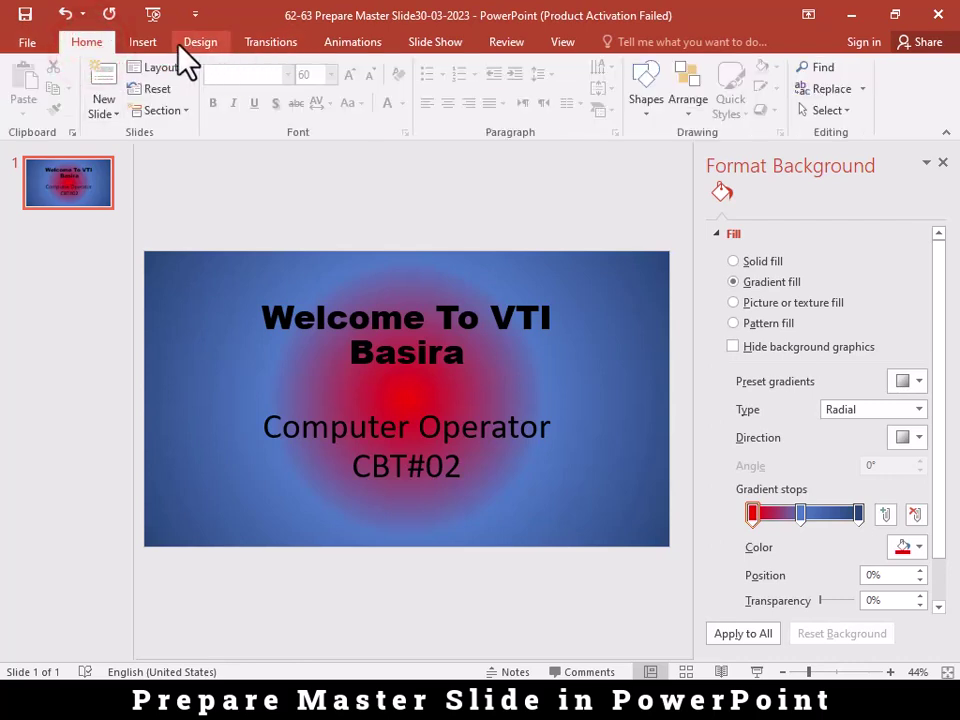
click(150, 40)
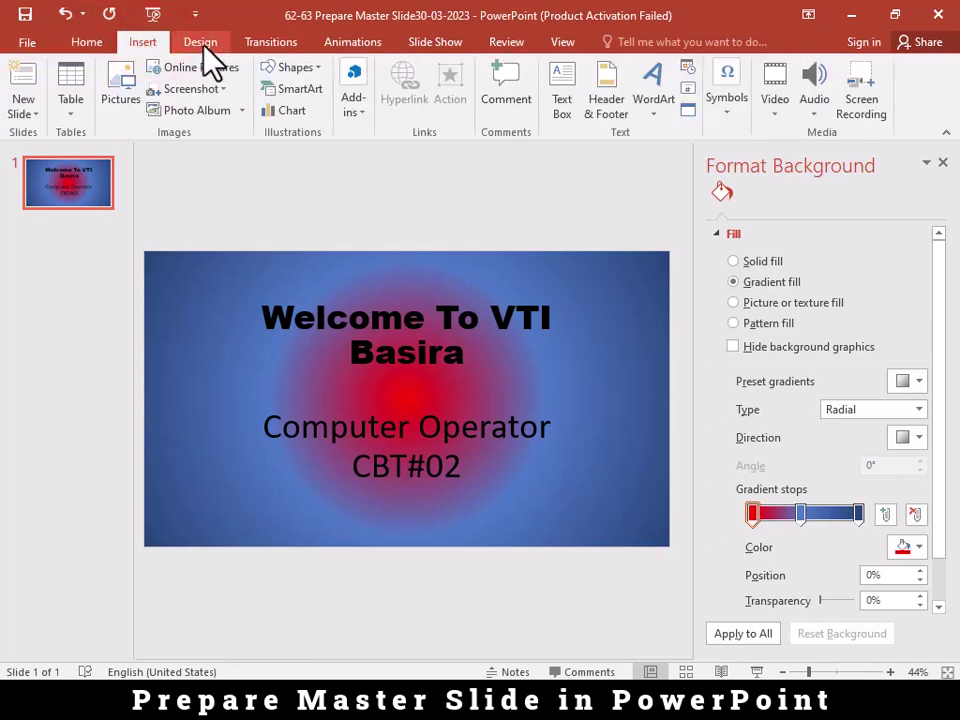
click(202, 43)
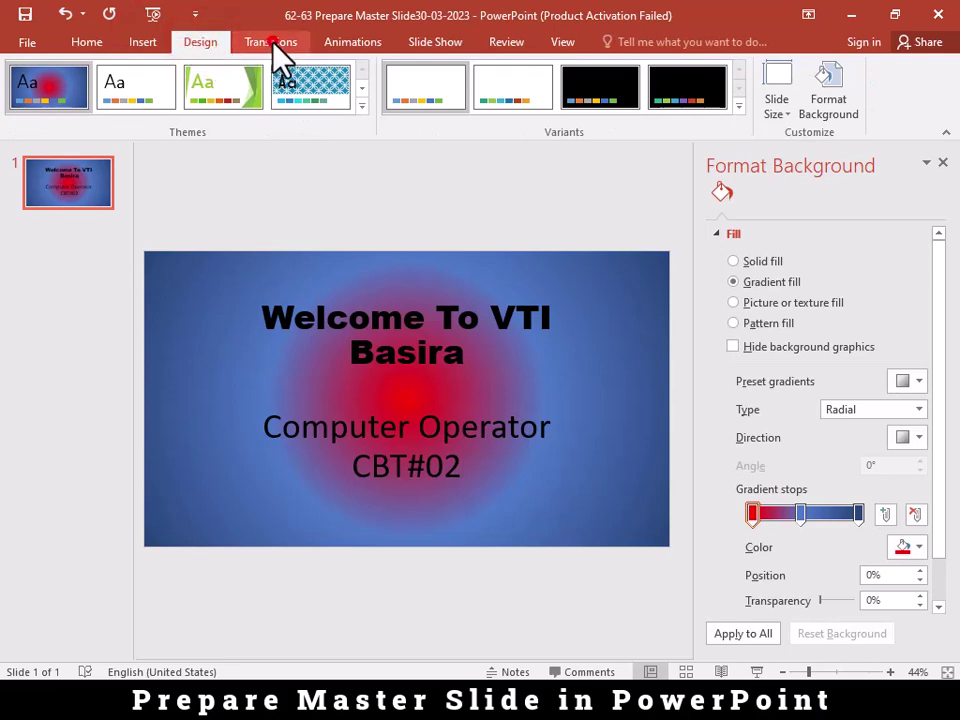
click(272, 42)
click(345, 44)
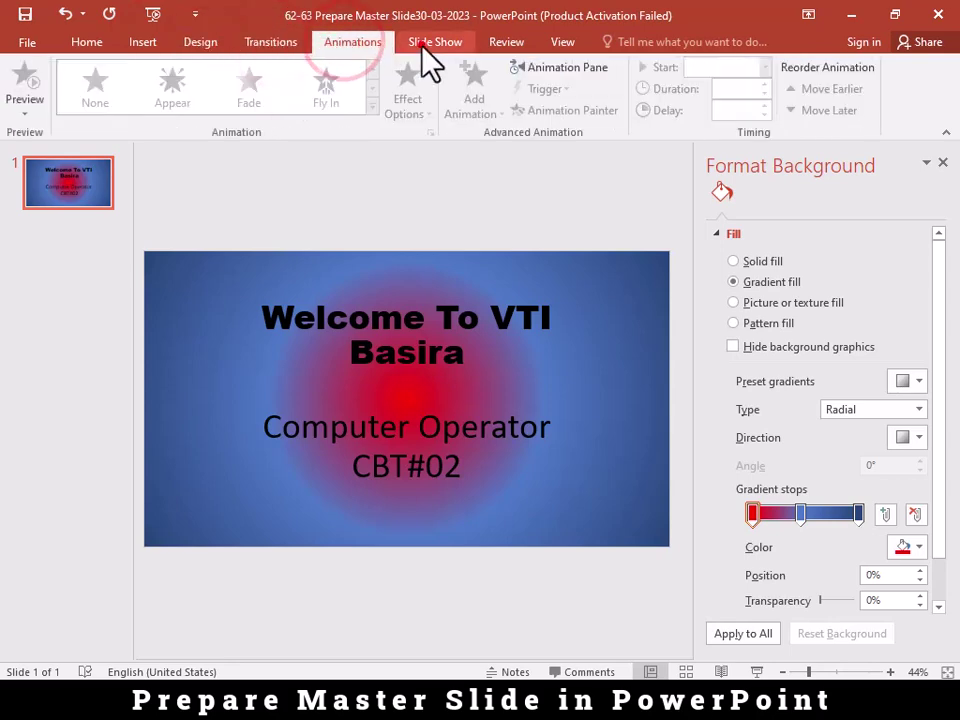
click(435, 42)
click(506, 42)
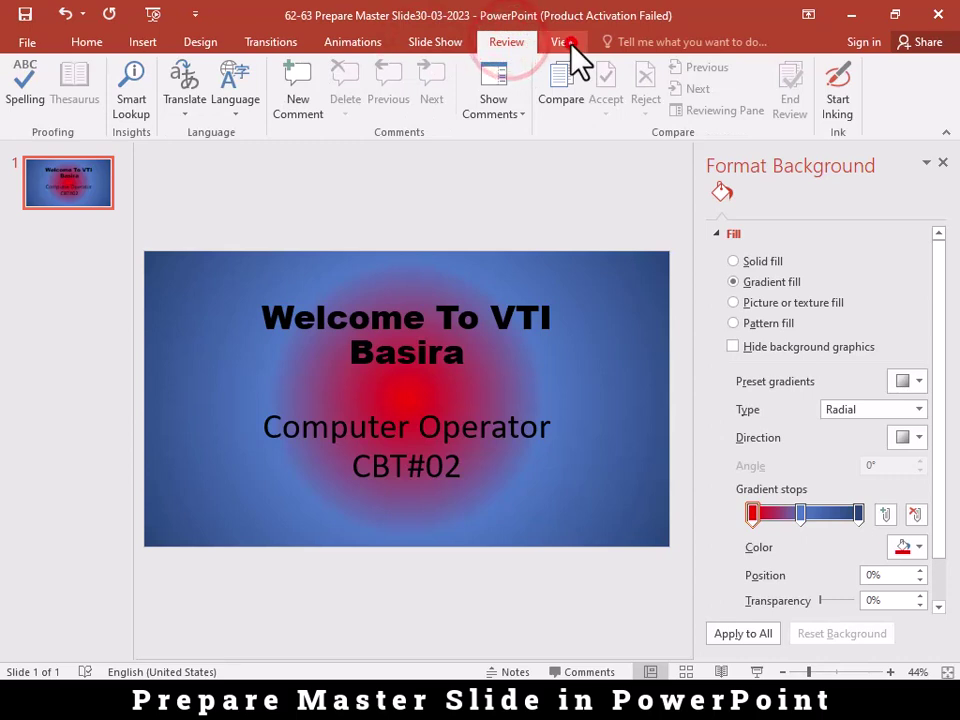
click(565, 42)
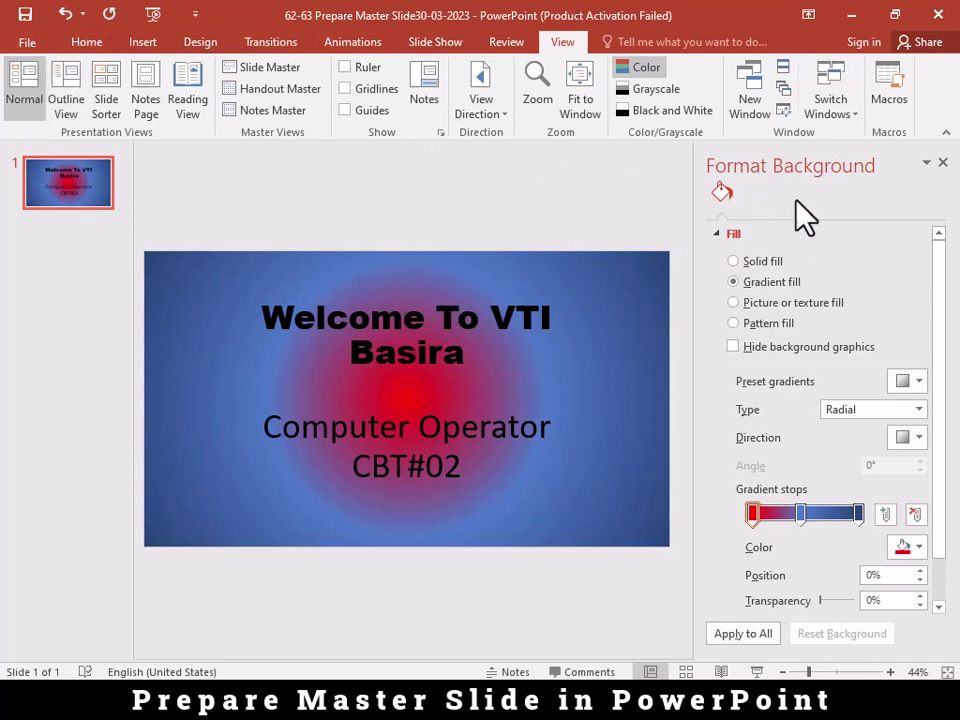
Step: Close the Format Background pane and clear the selection in the slide thumbnail list
click(942, 162)
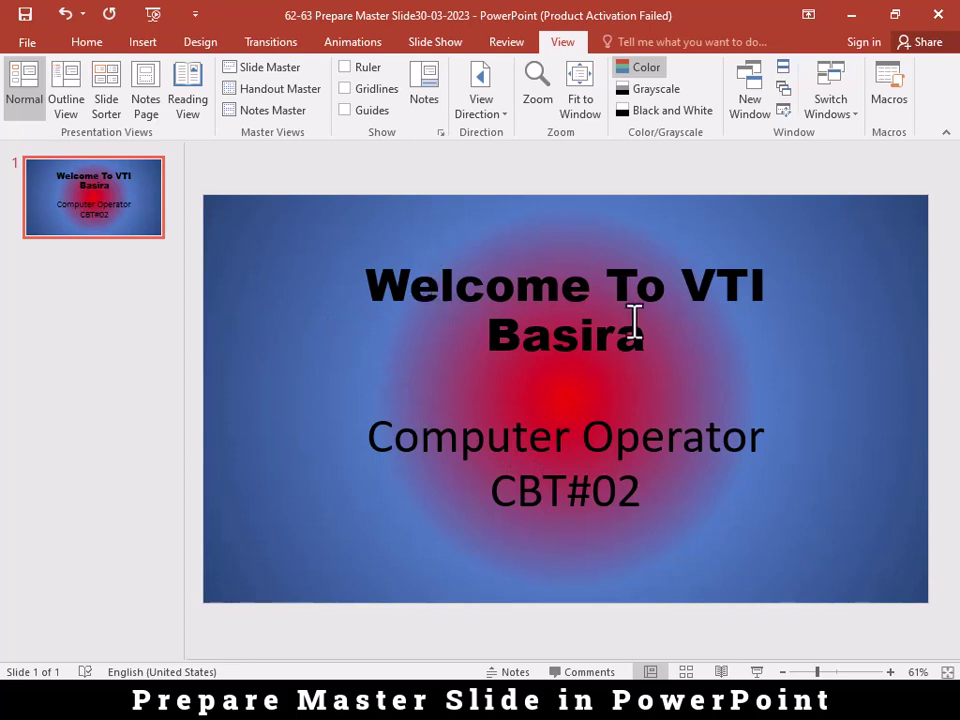
click(110, 304)
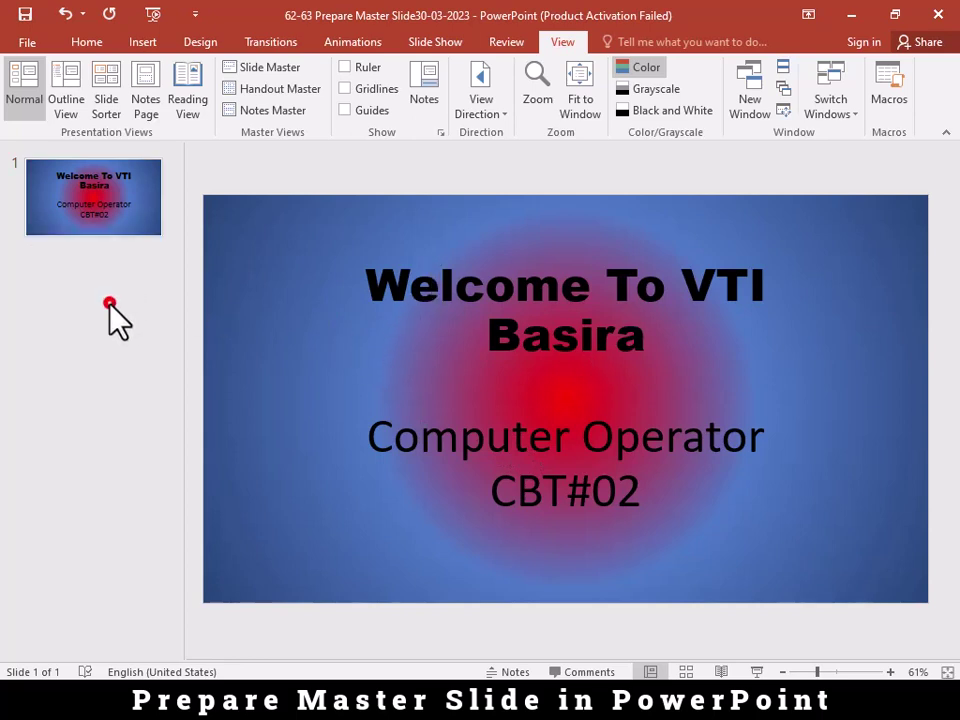